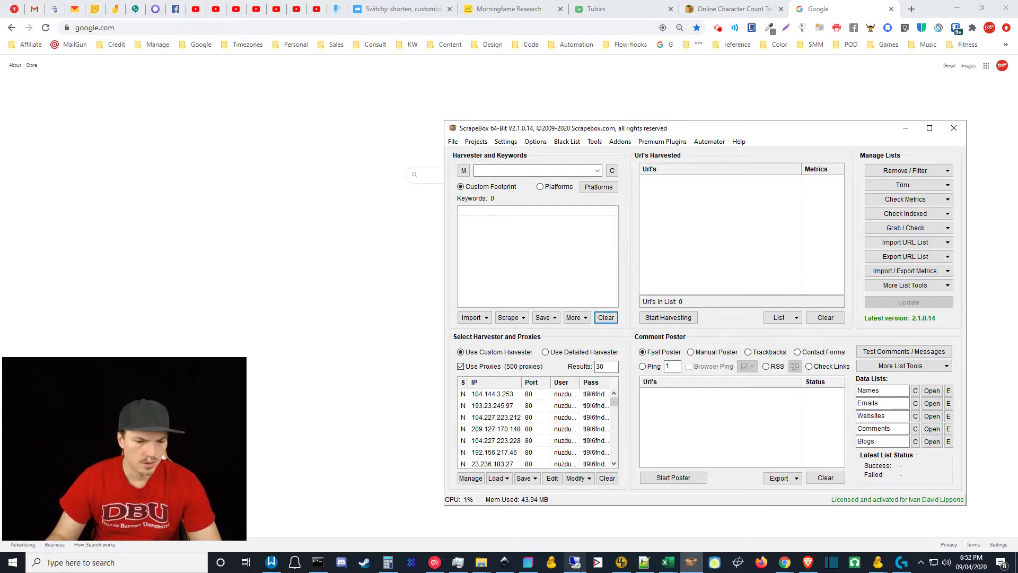
- Bring the remote desktop session and its ScrapeBox window to the front
{"action": "mouse_move", "coordinate": [574, 567]}
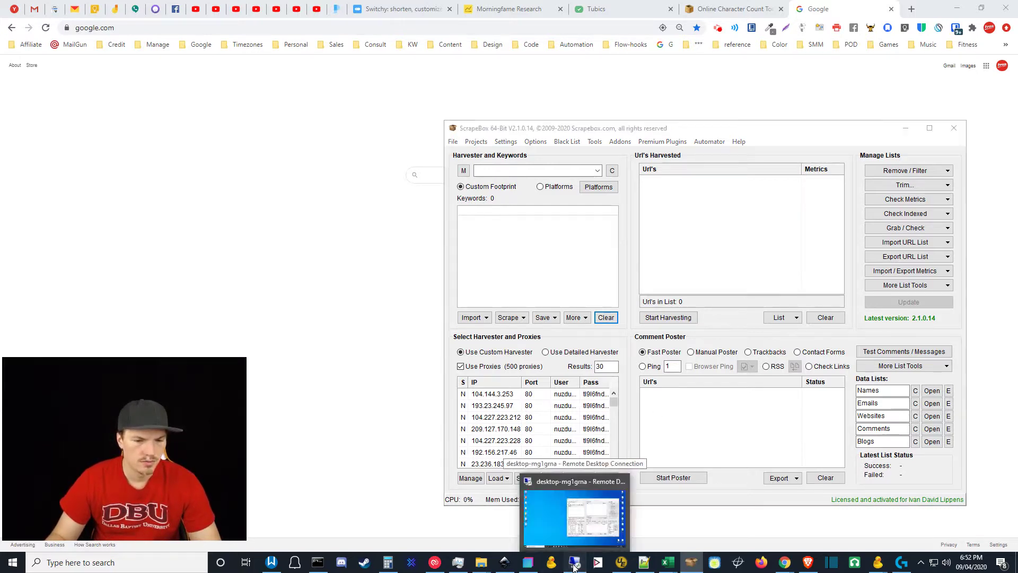
{"action": "left_click", "coordinate": [574, 566]}
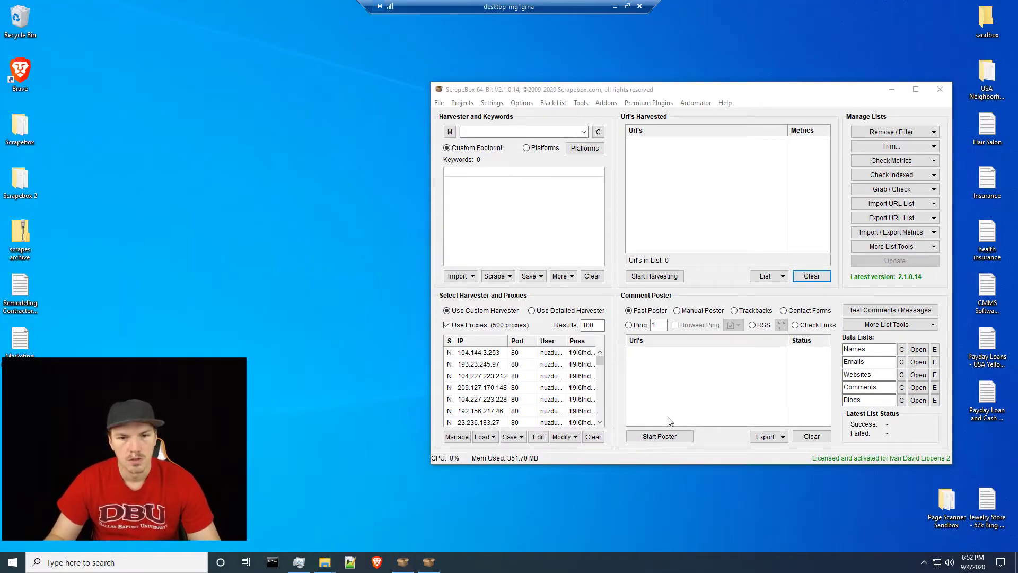
{"action": "left_click", "coordinate": [841, 233]}
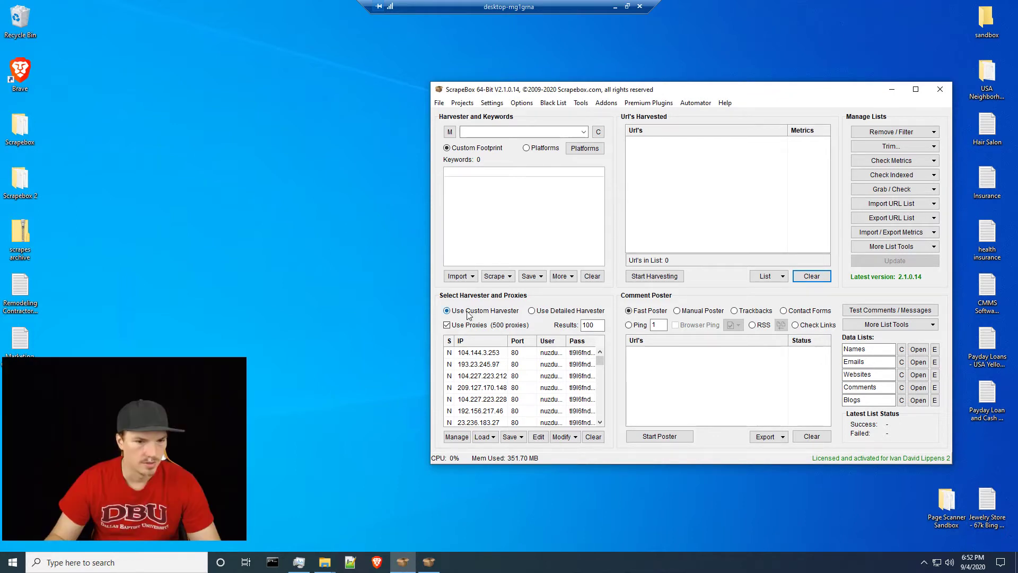
- Move the Marketing Consultant text file out of the desktop's left column, then refocus ScrapeBox
{"action": "left_click_drag", "start_coordinate": [118, 428], "coordinate": [122, 438]}
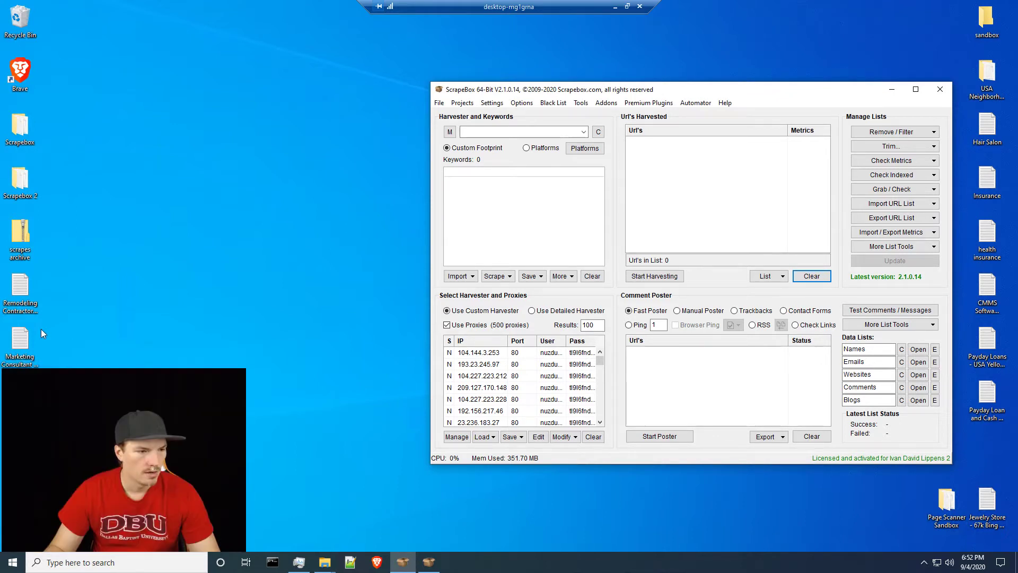
{"action": "left_click", "coordinate": [29, 350]}
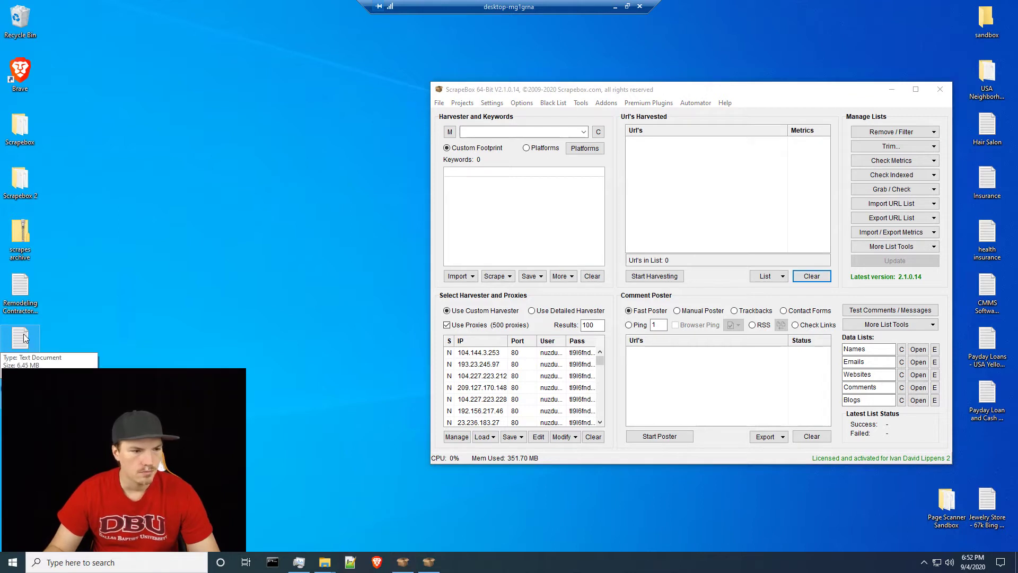
{"action": "left_click_drag", "start_coordinate": [29, 350], "coordinate": [102, 287]}
{"action": "left_click", "coordinate": [252, 314]}
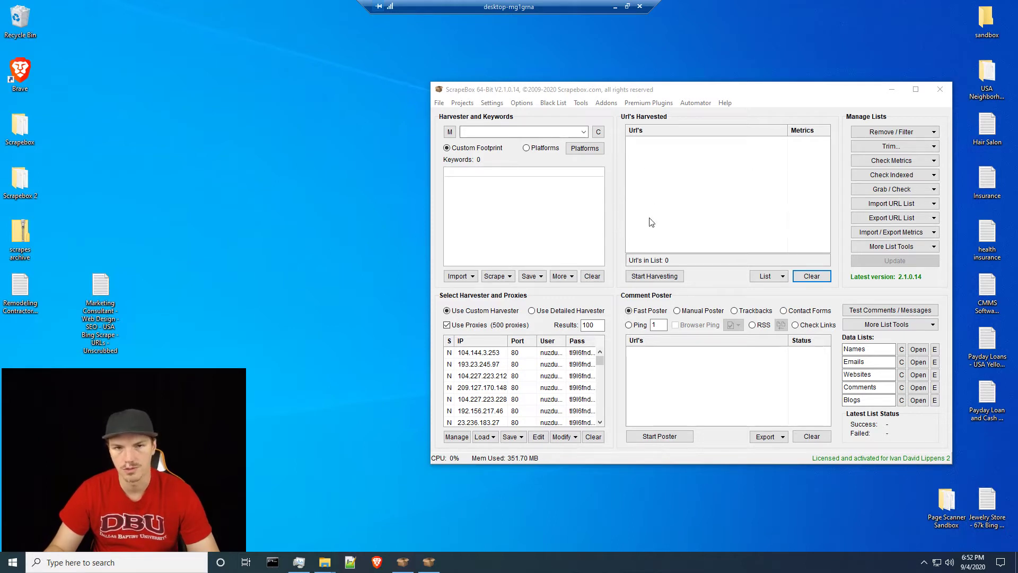
{"action": "left_click", "coordinate": [614, 189]}
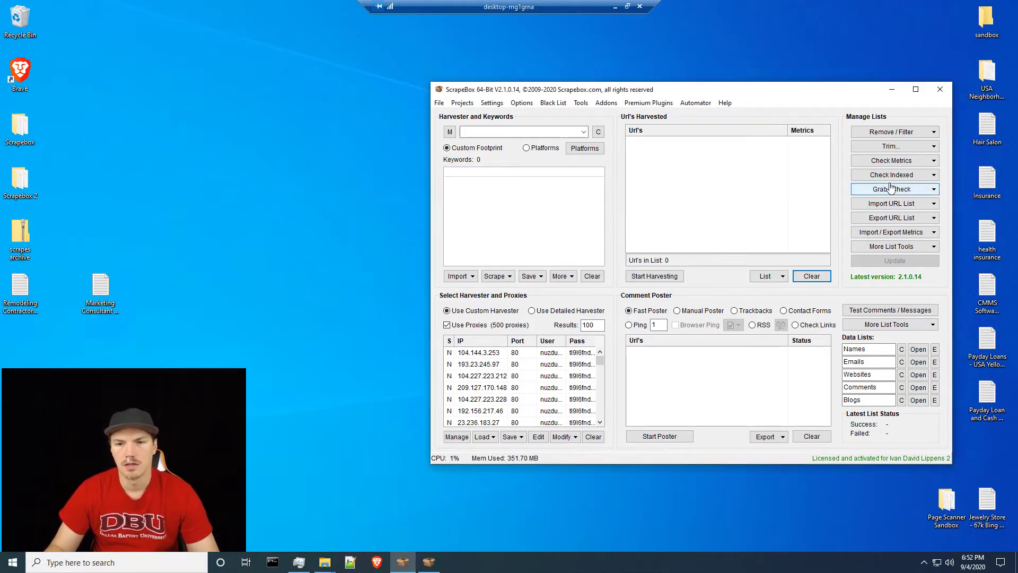
{"action": "left_click", "coordinate": [924, 195]}
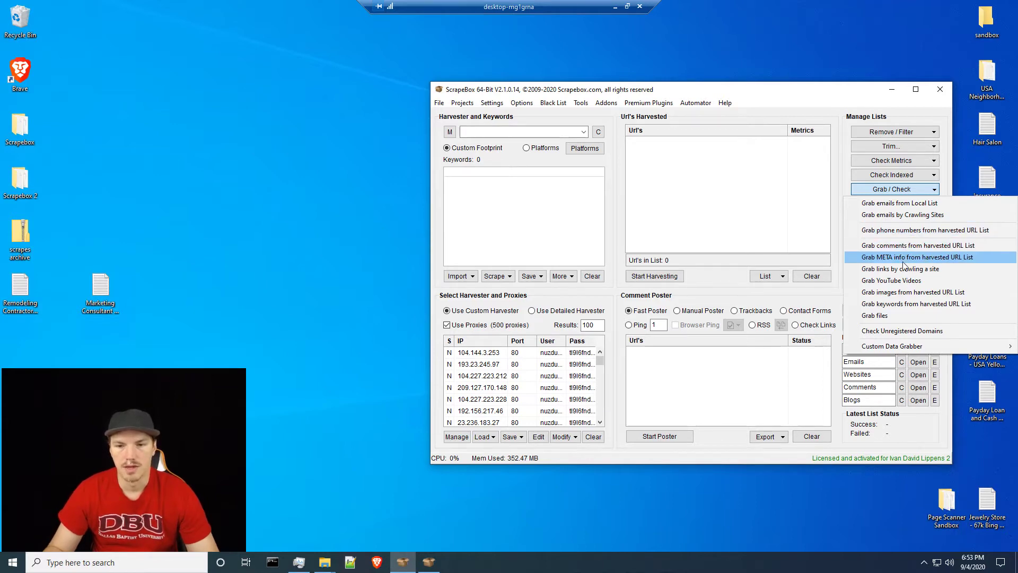
{"action": "left_click", "coordinate": [712, 141]}
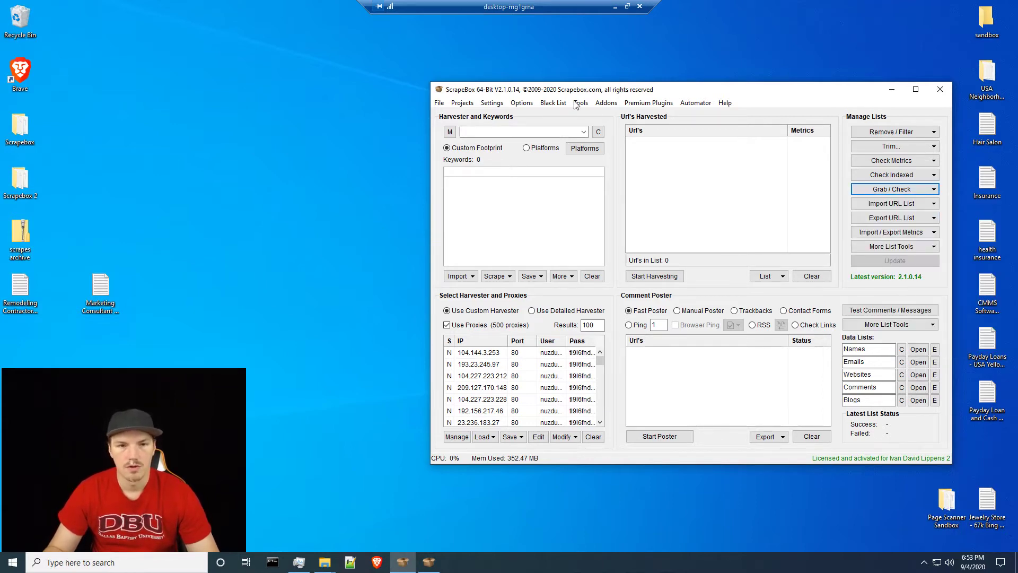
{"action": "left_click", "coordinate": [605, 105]}
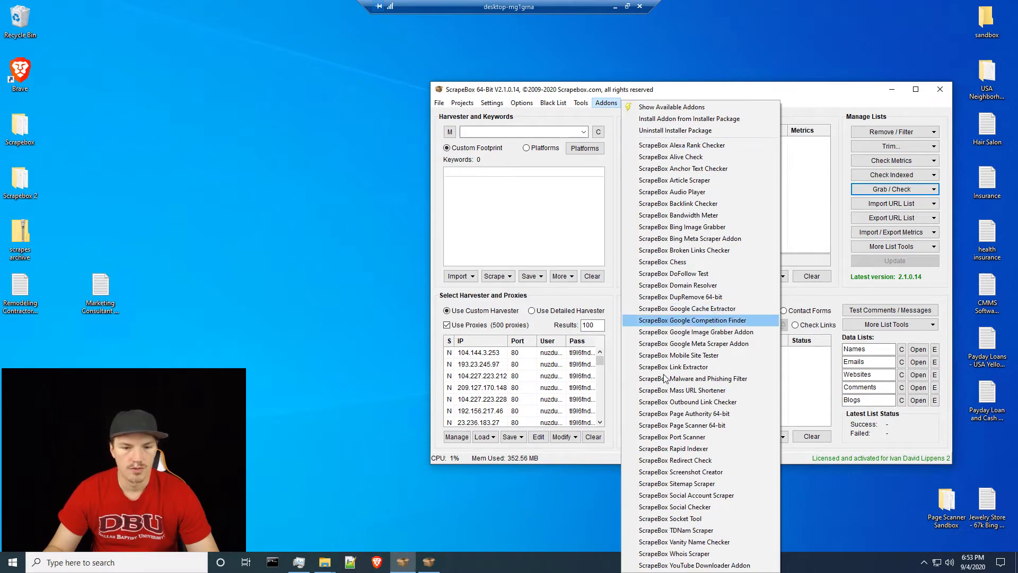
{"action": "left_click", "coordinate": [849, 164]}
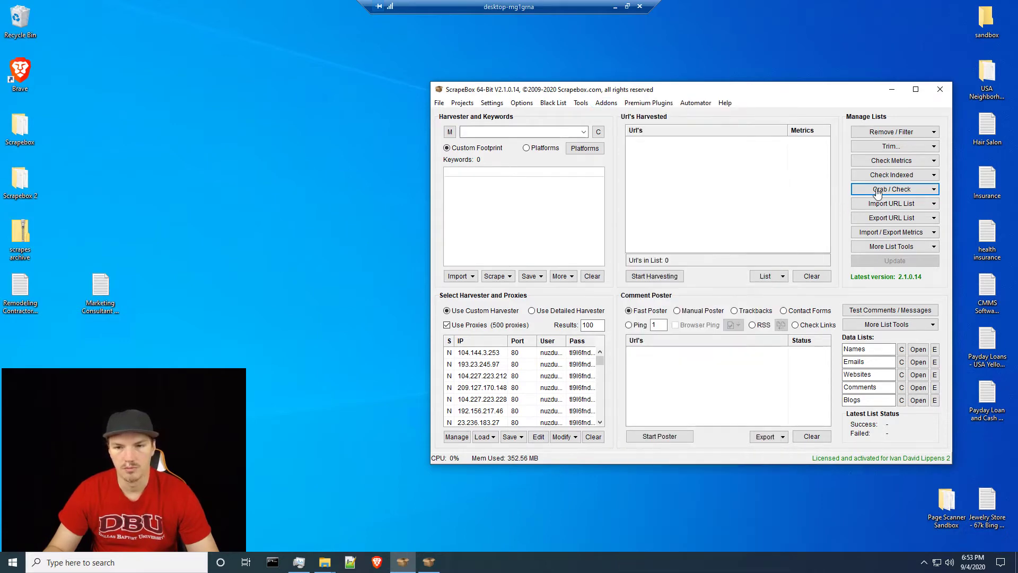
{"action": "left_click", "coordinate": [895, 190]}
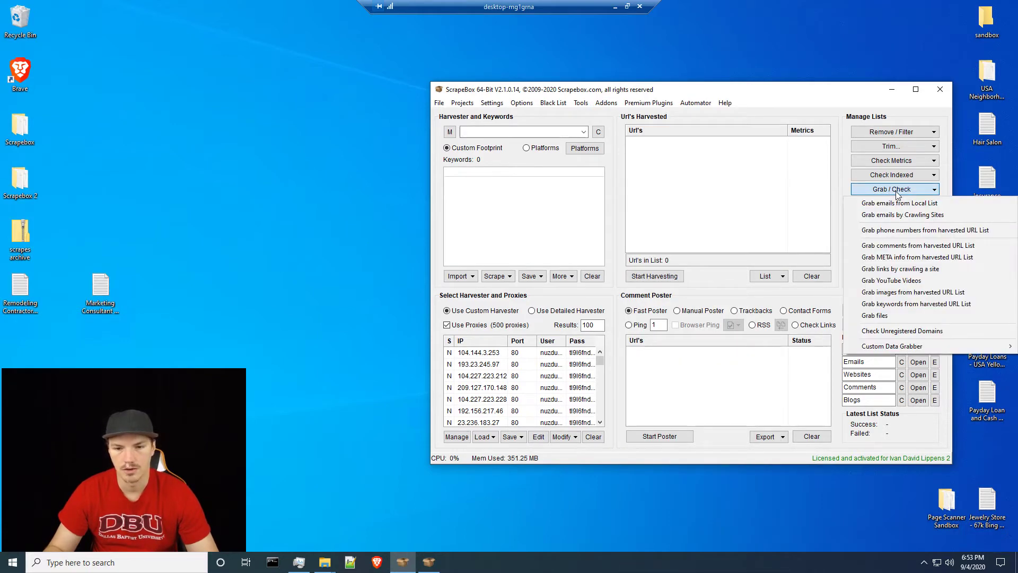
{"action": "left_click", "coordinate": [896, 190]}
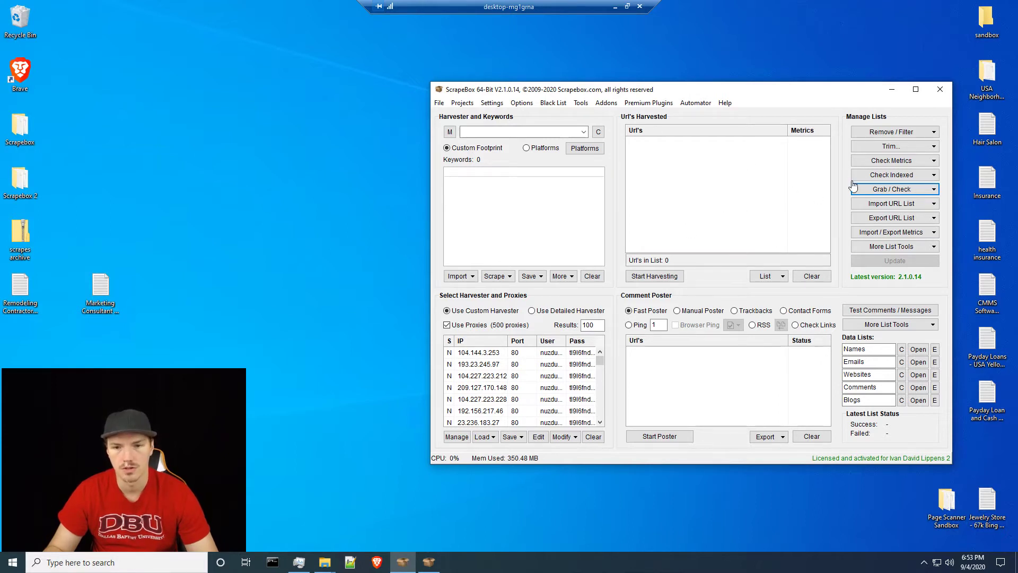
{"action": "left_click", "coordinate": [895, 191]}
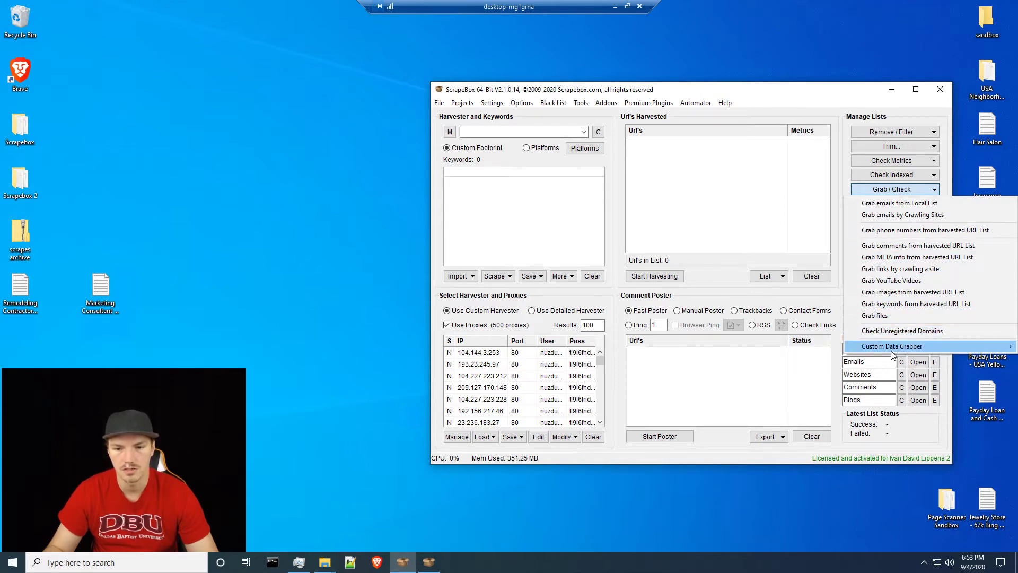
{"action": "mouse_move", "coordinate": [891, 351]}
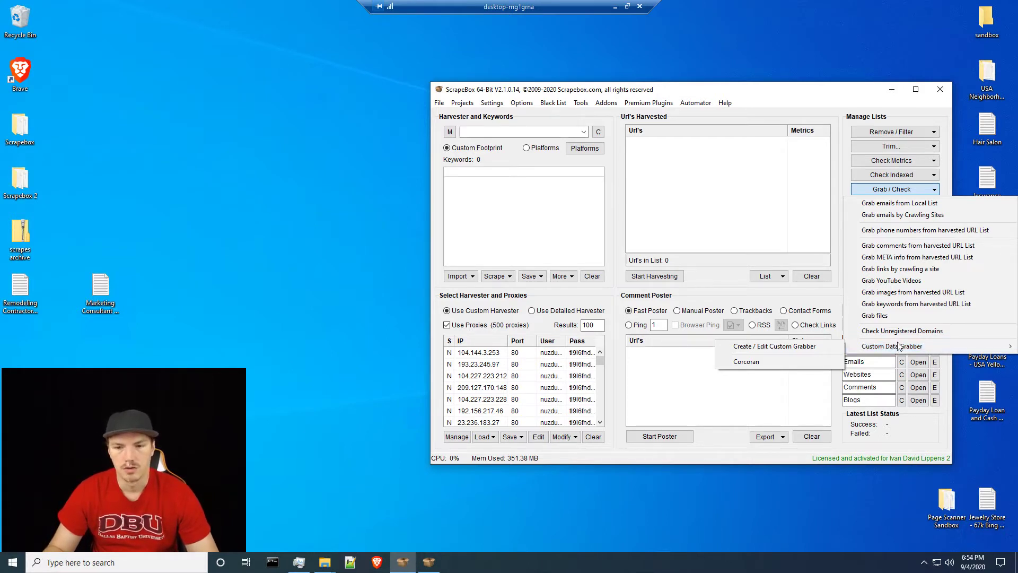
{"action": "left_click", "coordinate": [891, 229]}
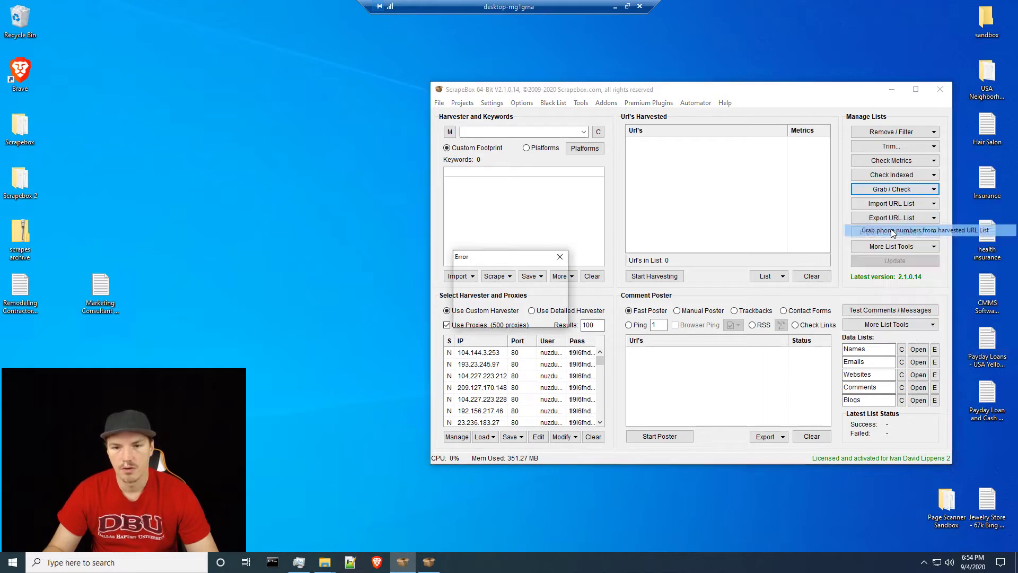
{"action": "left_click", "coordinate": [540, 317]}
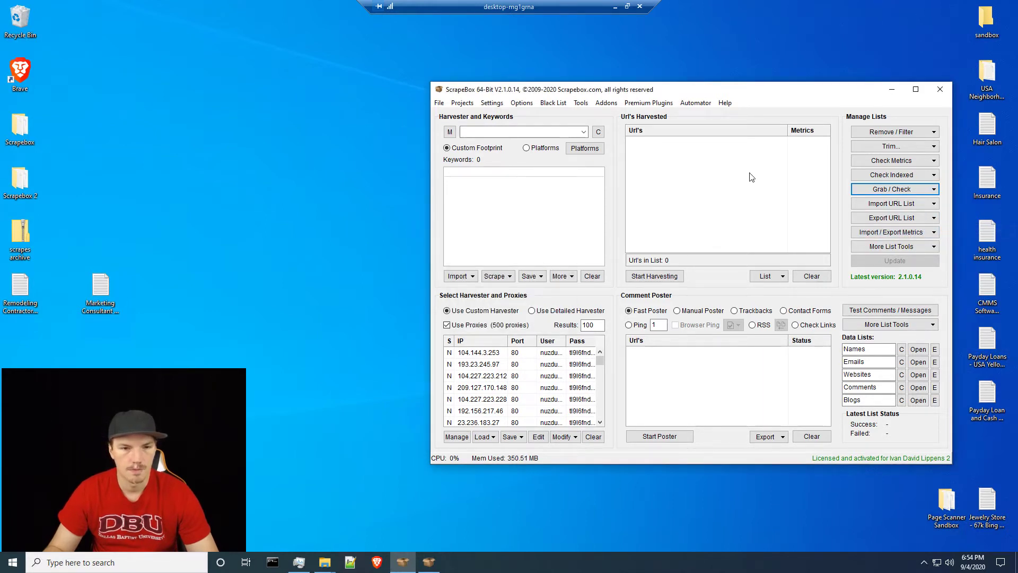
{"action": "left_click", "coordinate": [891, 188]}
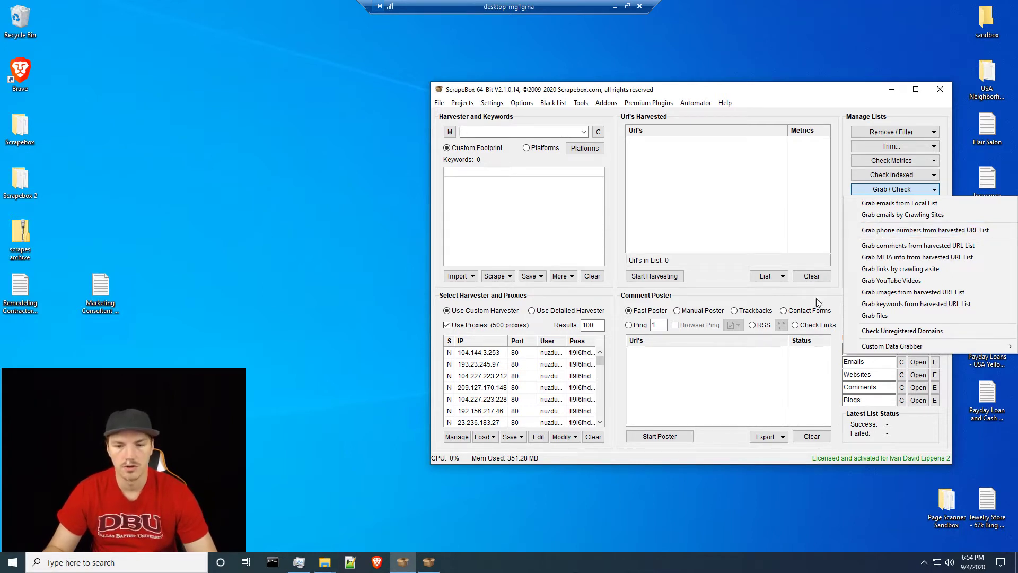
{"action": "left_click", "coordinate": [840, 246]}
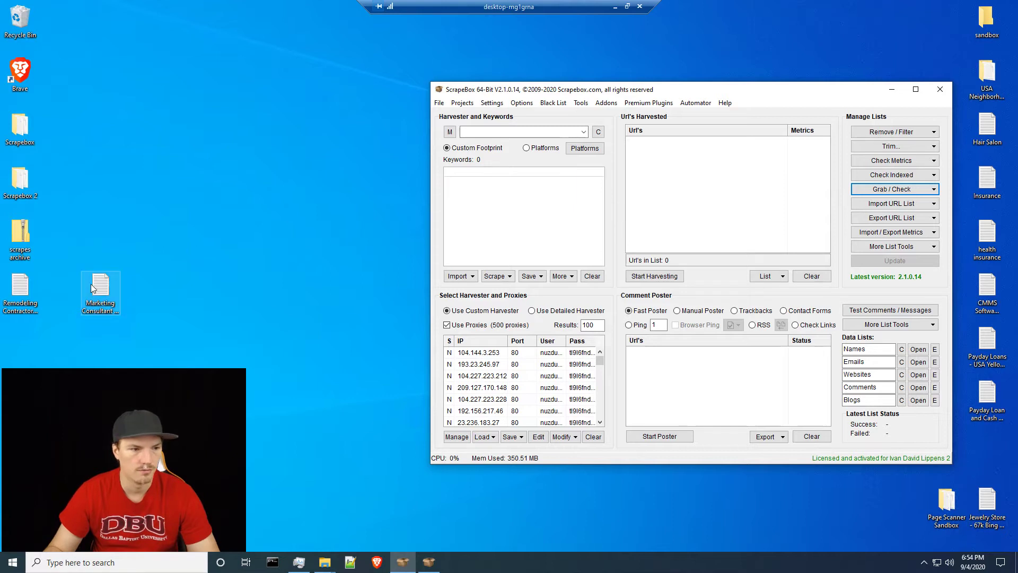
- Dismiss the keyword scraper options and open the scrapes archive zip from the desktop
{"action": "left_click_drag", "start_coordinate": [100, 291], "coordinate": [198, 279]}
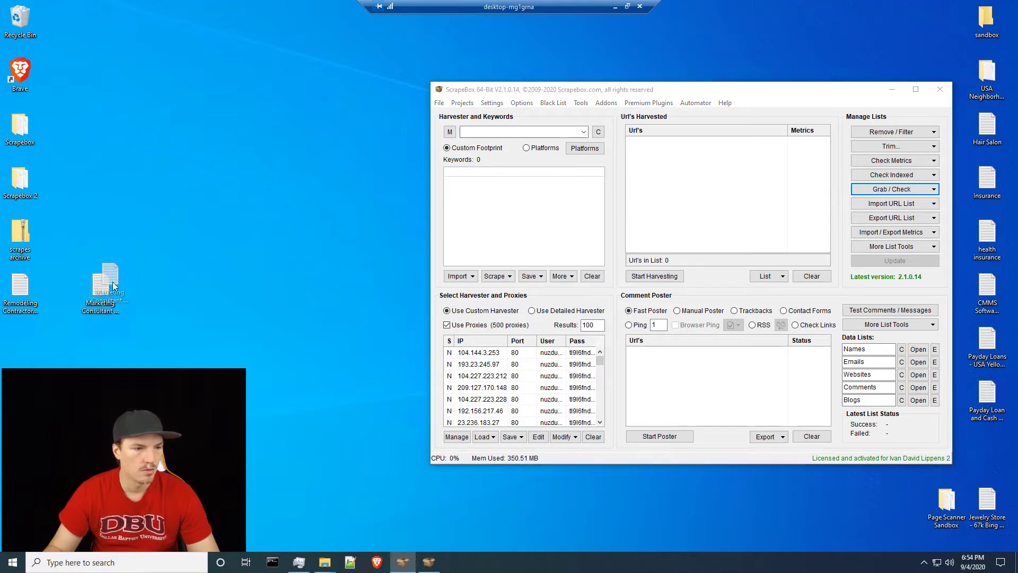
{"action": "left_click", "coordinate": [485, 194]}
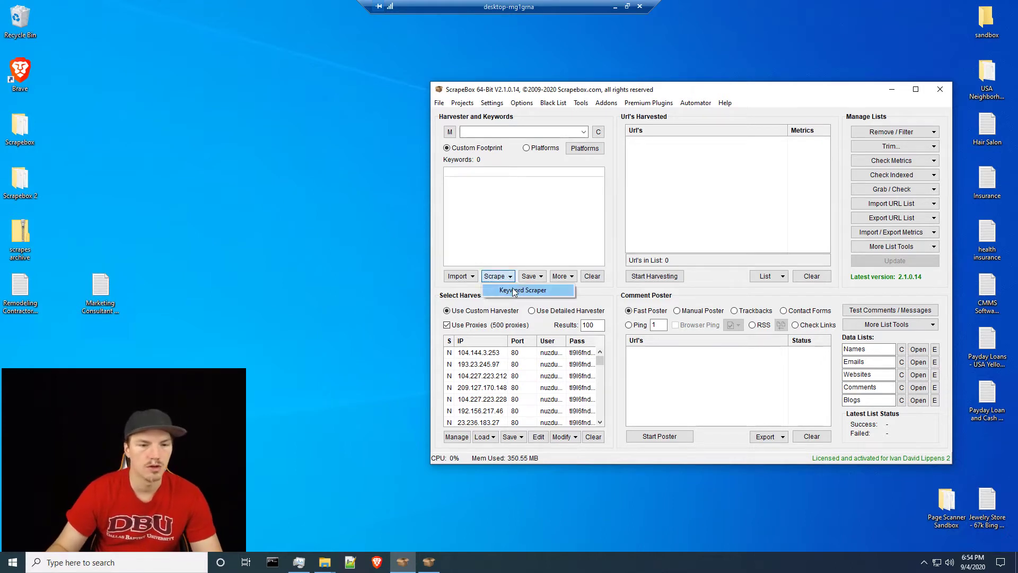
{"action": "left_click", "coordinate": [609, 249]}
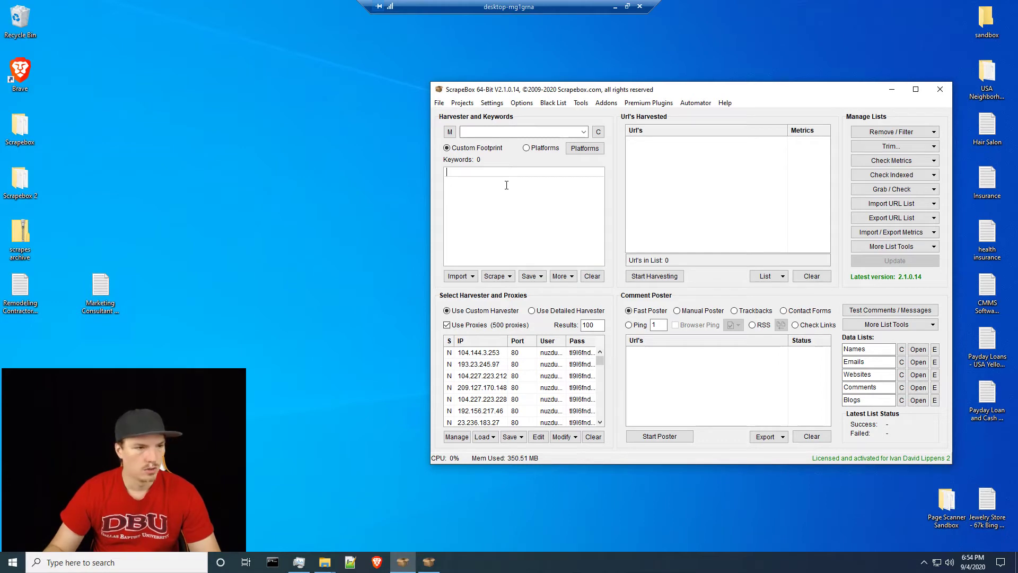
{"action": "double_click", "coordinate": [20, 237]}
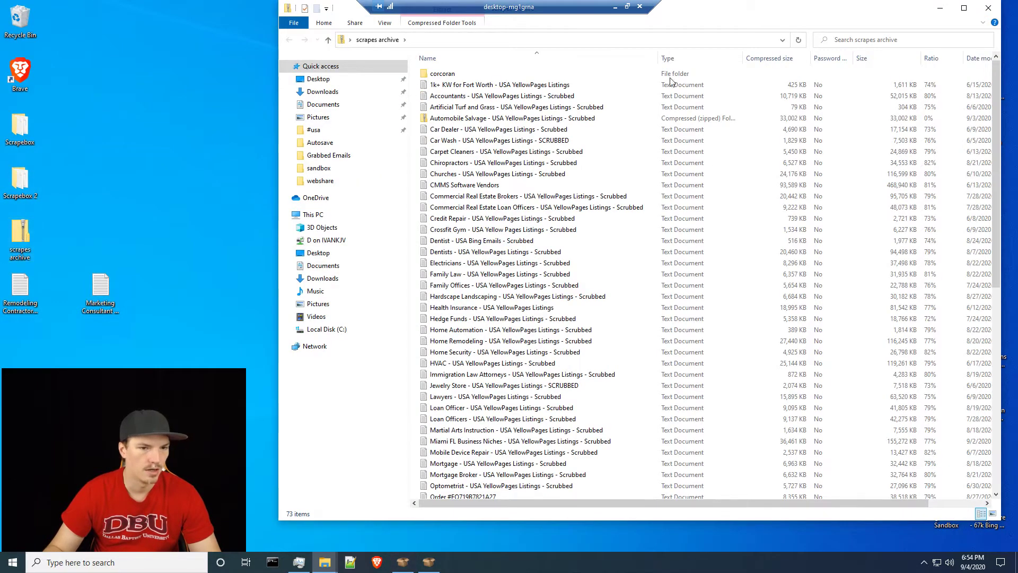
- Close the scrapes archive, enter Roofing as the ScrapeBox keyword, and minimize the remote session
{"action": "scroll", "coordinate": [466, 320], "scroll_direction": "down", "scroll_amount": 11}
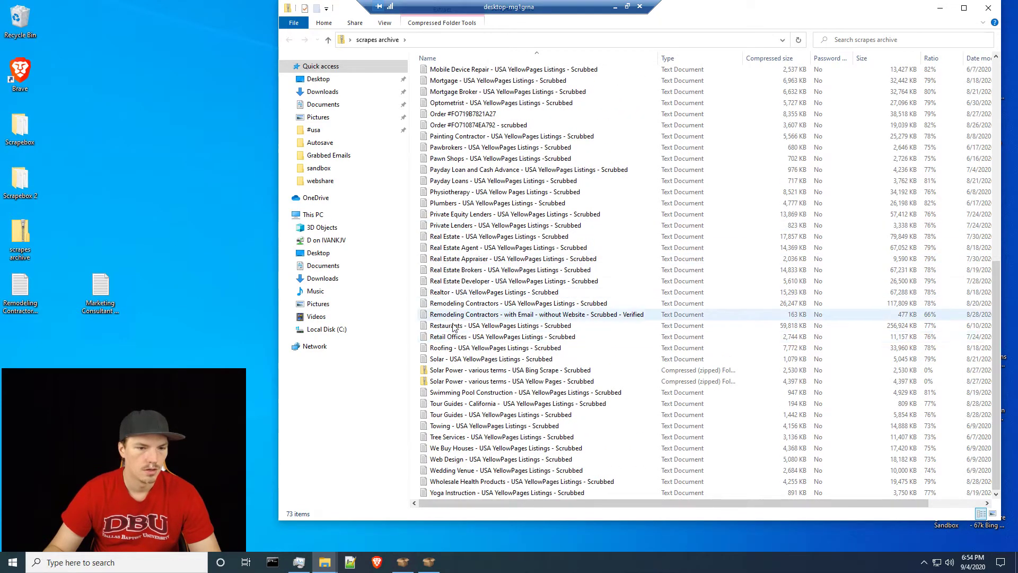
{"action": "left_click", "coordinate": [988, 8]}
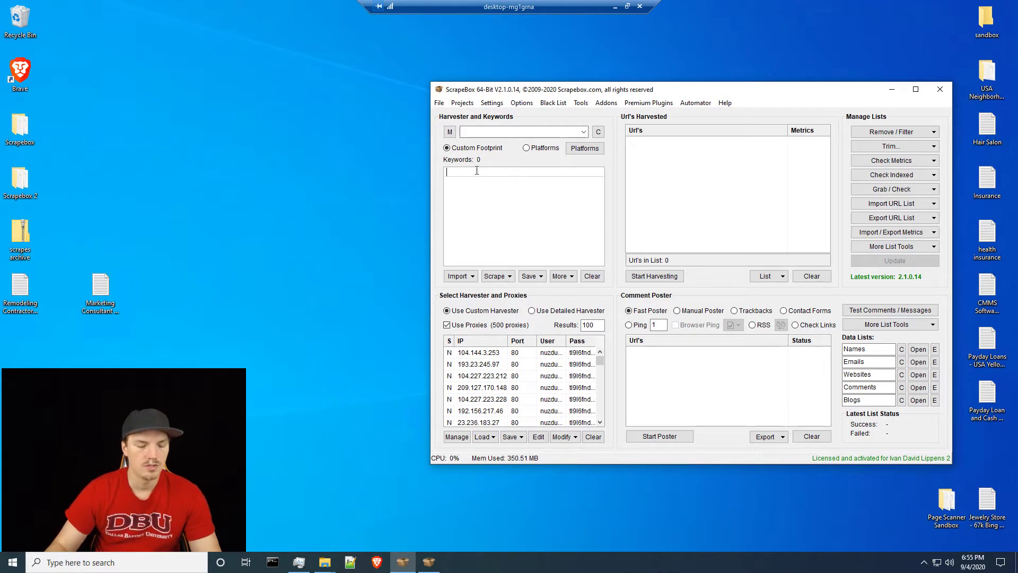
{"action": "type", "text": "Roofing"}
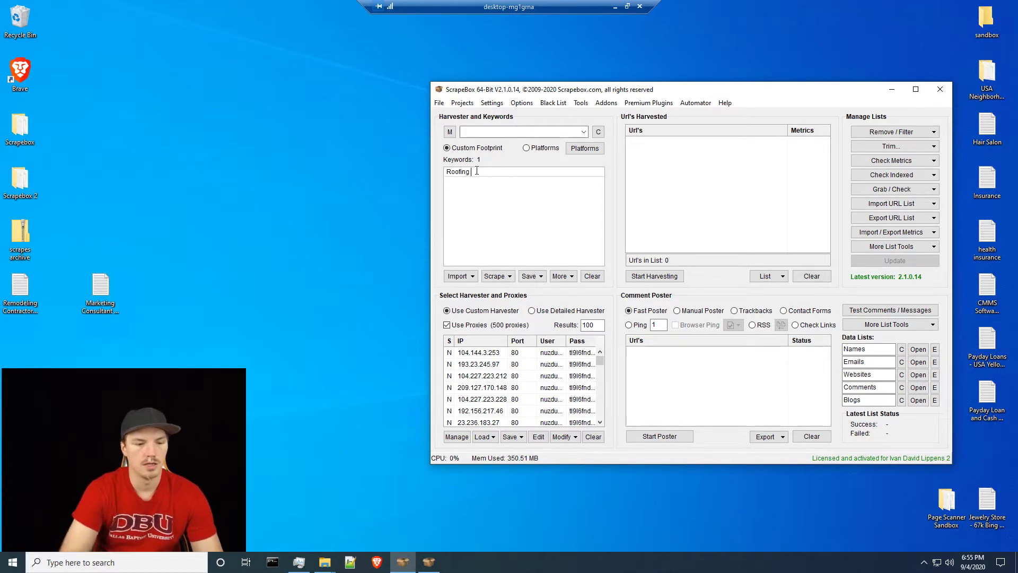
{"action": "left_click", "coordinate": [615, 6]}
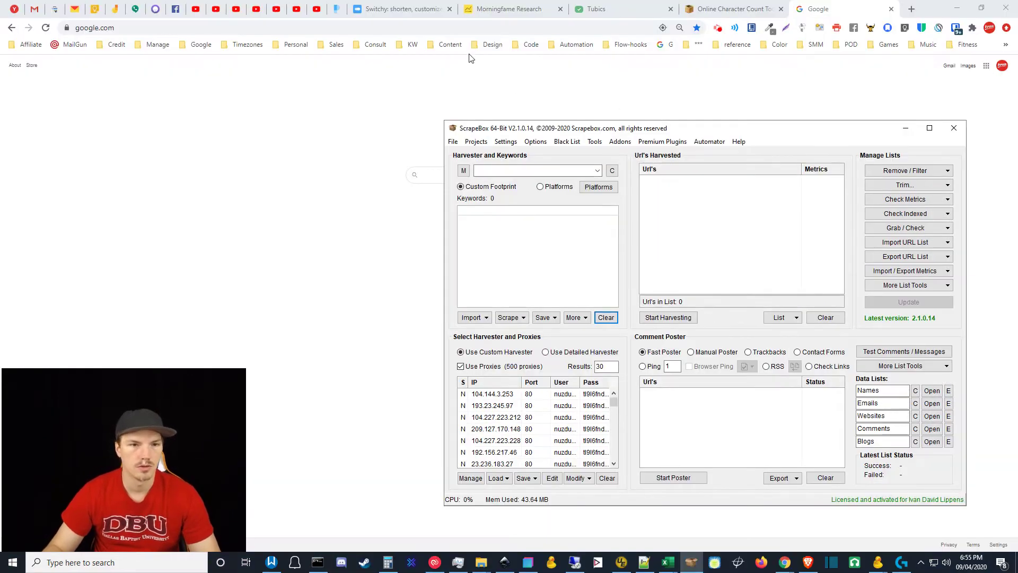
{"action": "left_click", "coordinate": [413, 45]}
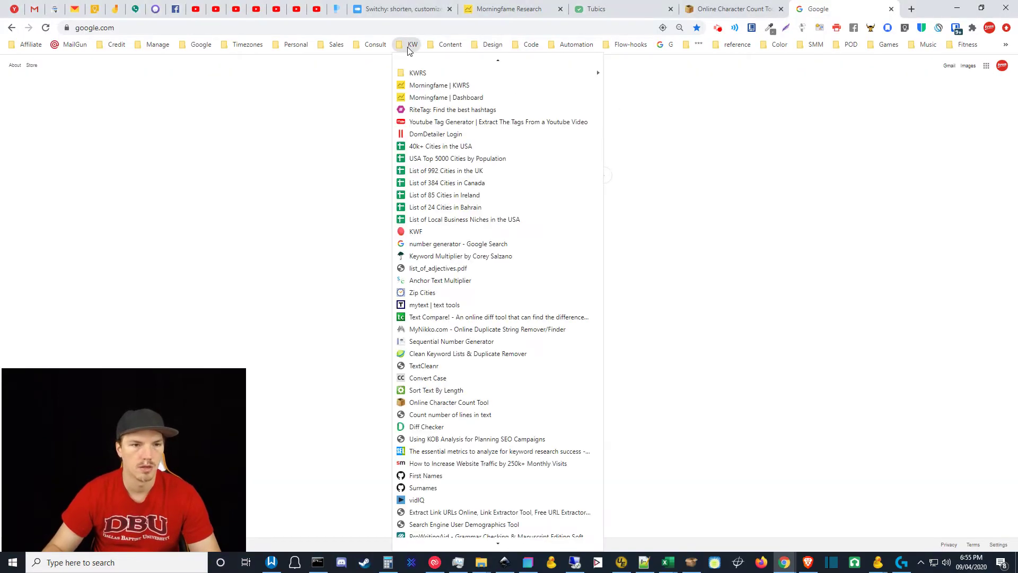
- Open Keyword Multiplier and the USA Top 5000 Cities by Population sheet from the KW bookmarks
{"action": "left_click", "coordinate": [427, 256]}
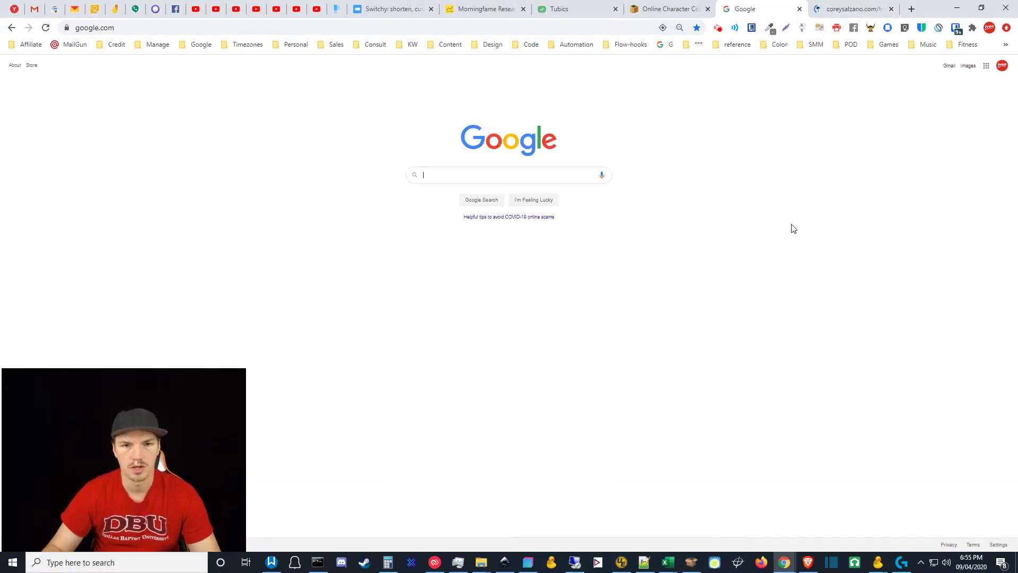
{"action": "left_click", "coordinate": [401, 45]}
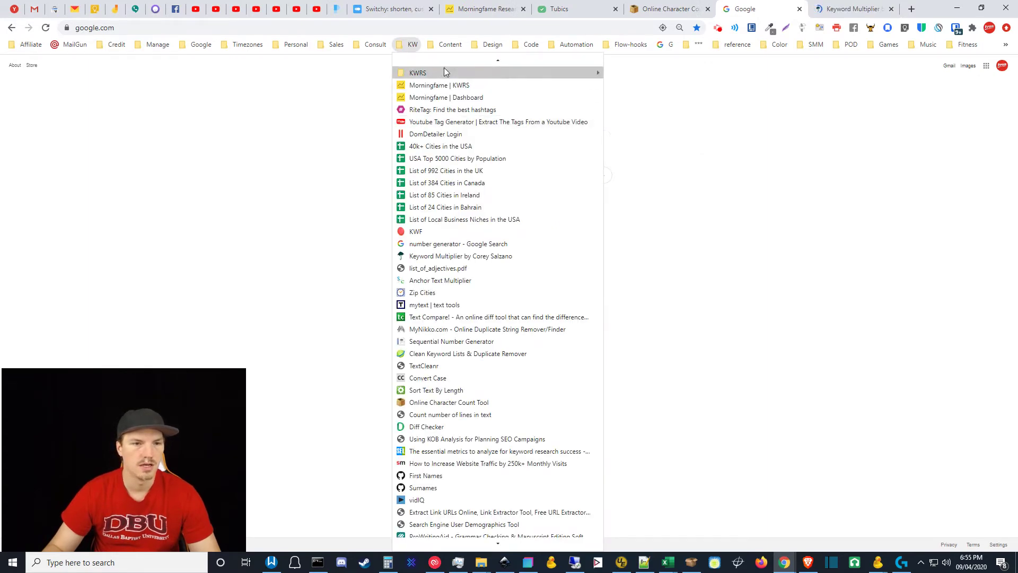
{"action": "left_click", "coordinate": [412, 44]}
{"action": "left_click", "coordinate": [413, 44]}
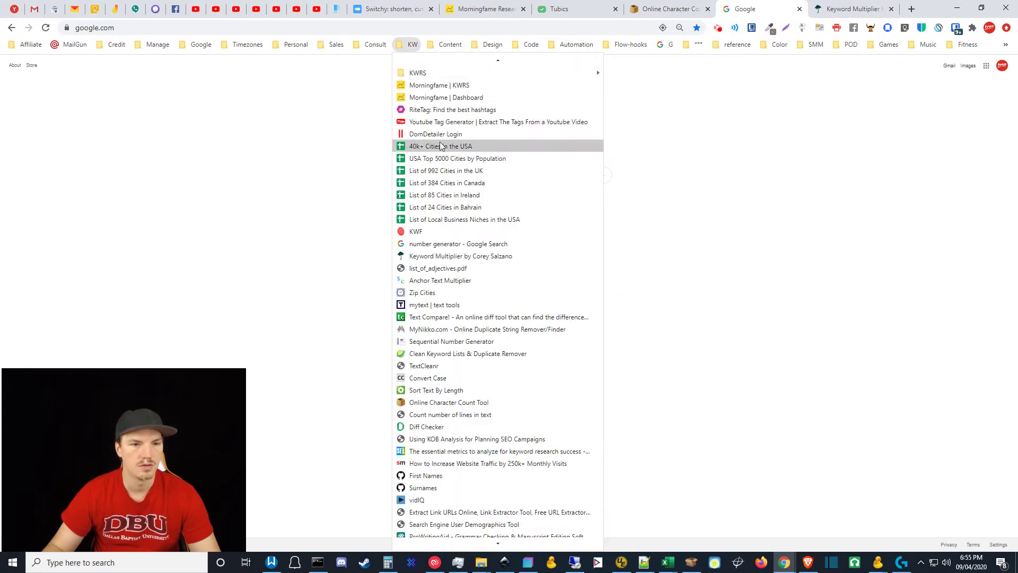
{"action": "key", "text": "Escape"}
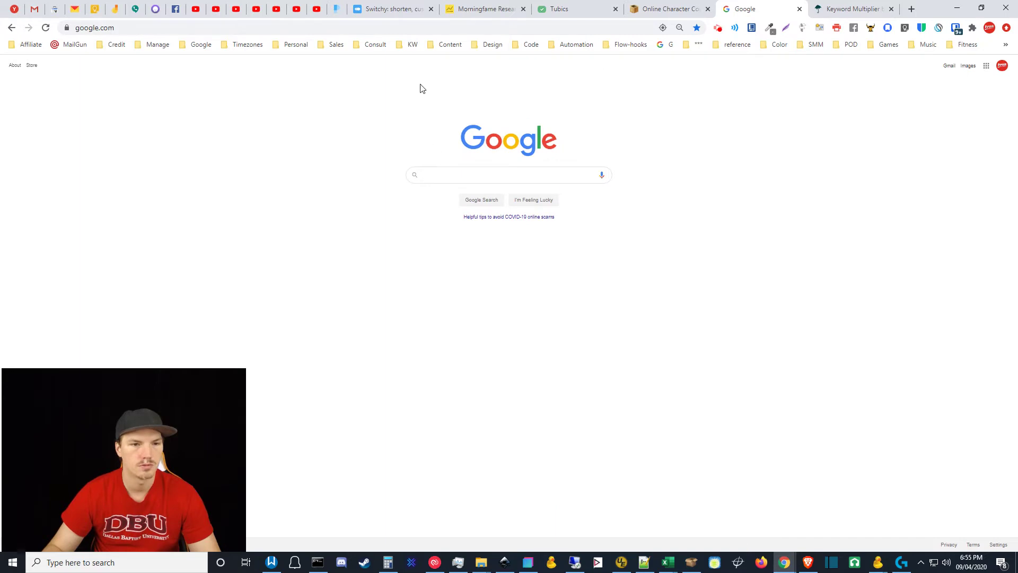
{"action": "left_click", "coordinate": [411, 45]}
{"action": "middle_click", "coordinate": [434, 159]}
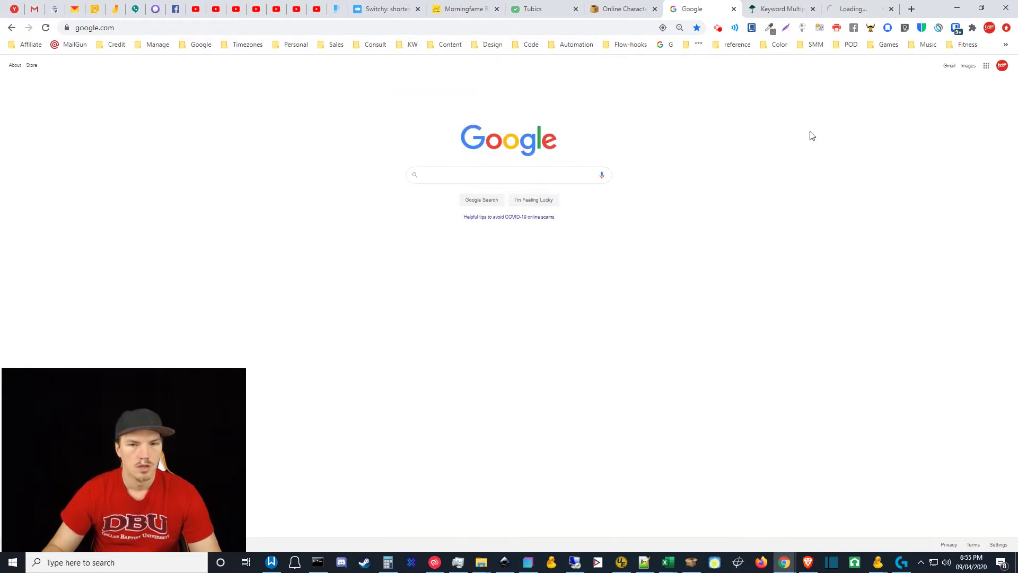
{"action": "left_click", "coordinate": [851, 5]}
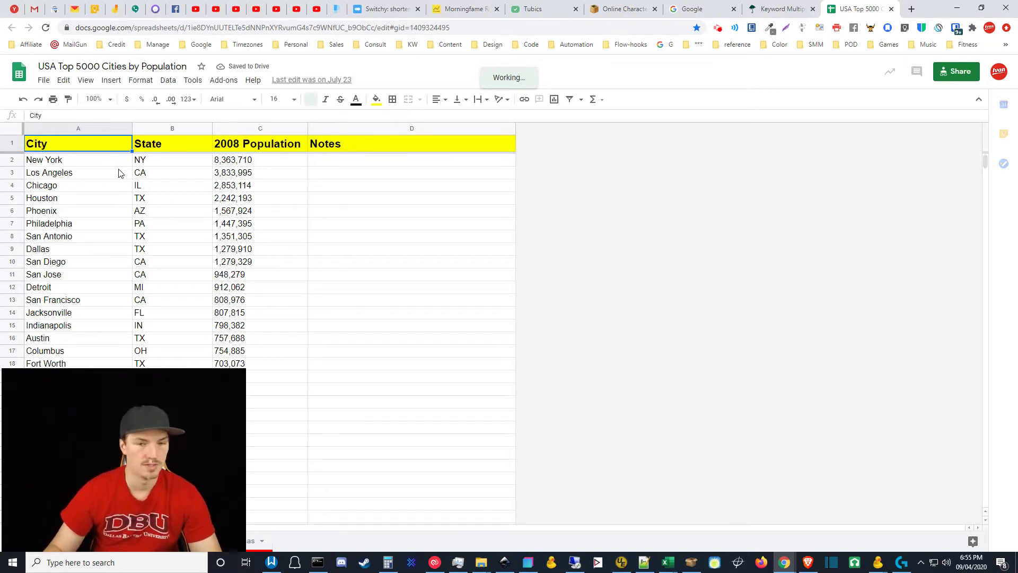
- Copy New York through Indianapolis with states (A2:B15), then open TextCleanr in a new tab
{"action": "key", "text": "Down"}
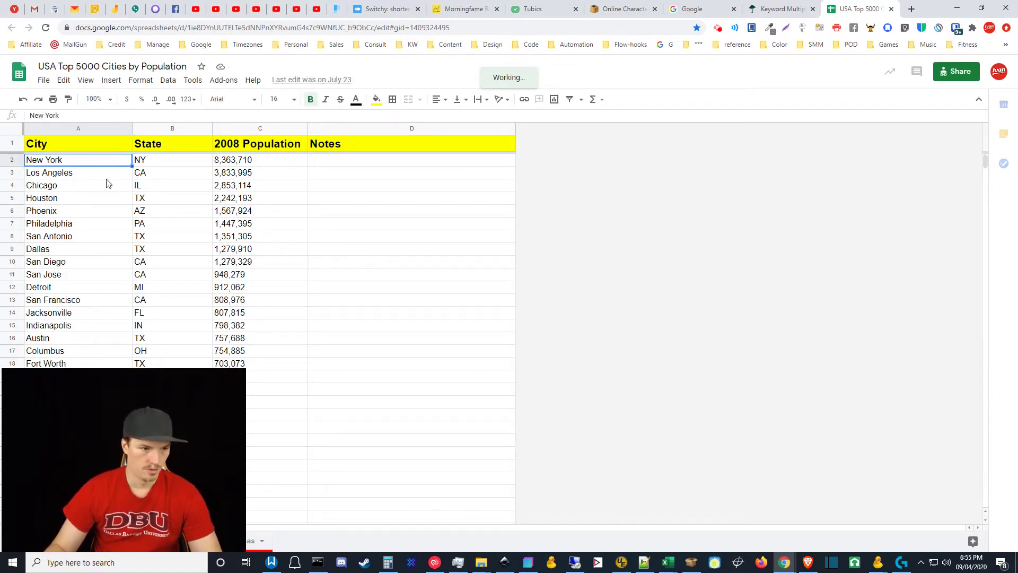
{"action": "left_click", "coordinate": [154, 328], "text": "shift"}
{"action": "key", "text": "ctrl+c"}
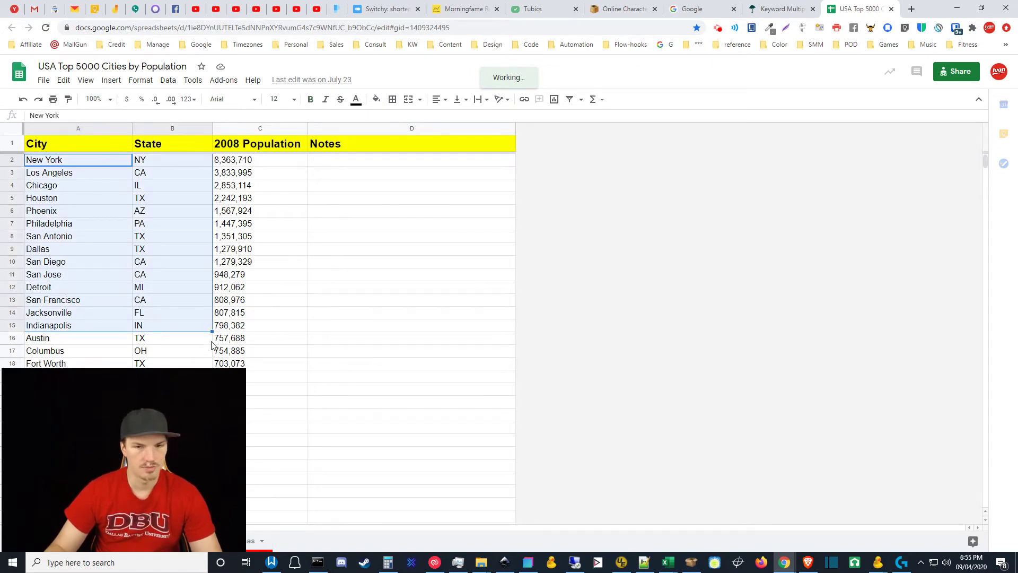
{"action": "left_click", "coordinate": [782, 9]}
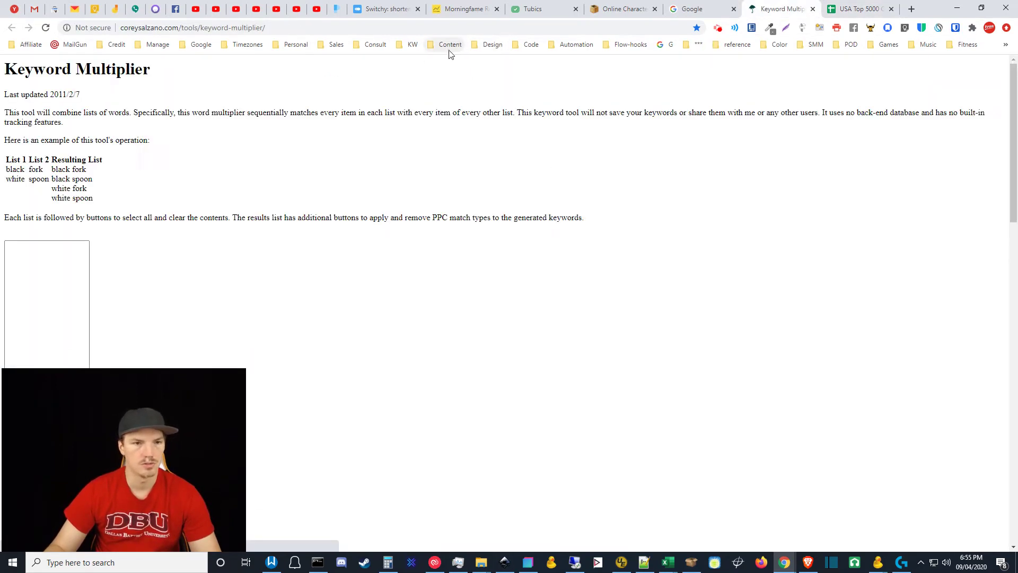
{"action": "scroll", "coordinate": [264, 228], "scroll_direction": "down", "scroll_amount": 6}
{"action": "scroll", "coordinate": [266, 250], "scroll_direction": "up", "scroll_amount": 2}
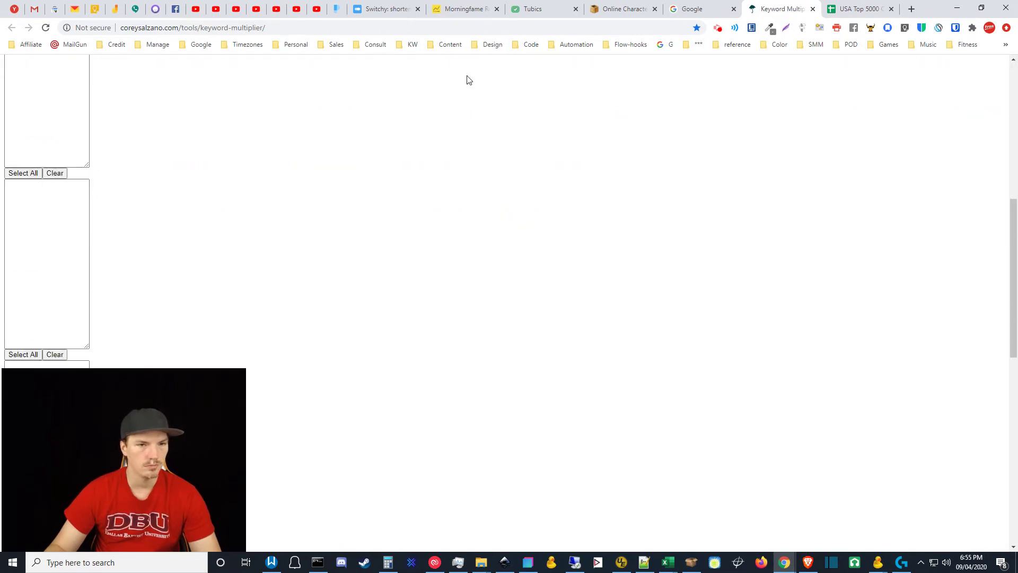
{"action": "left_click", "coordinate": [408, 44]}
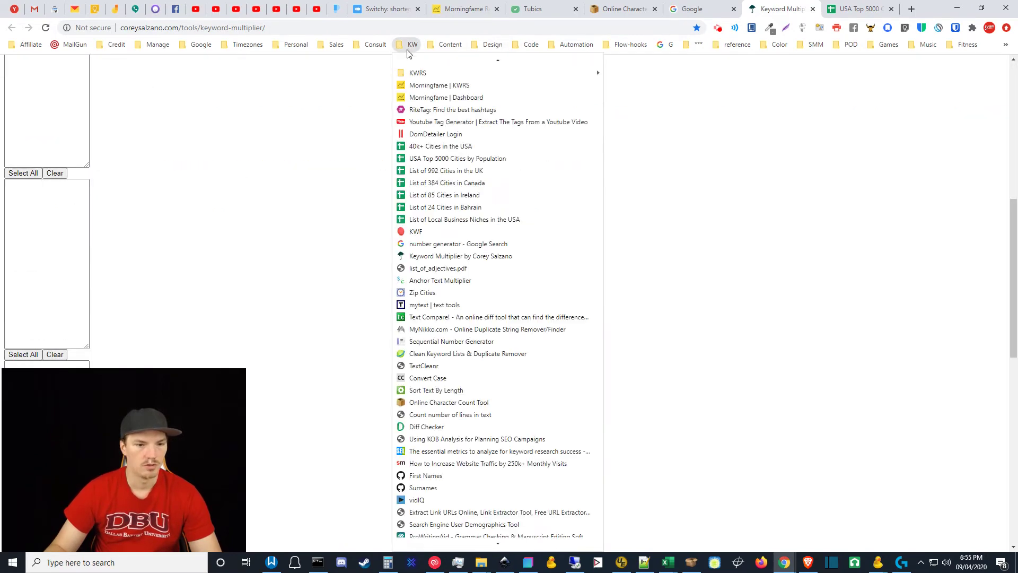
{"action": "middle_click", "coordinate": [430, 366]}
- Paste the 14 copied cities and states into TextCleanr's text box, then return to the spreadsheet
{"action": "left_click", "coordinate": [872, 5]}
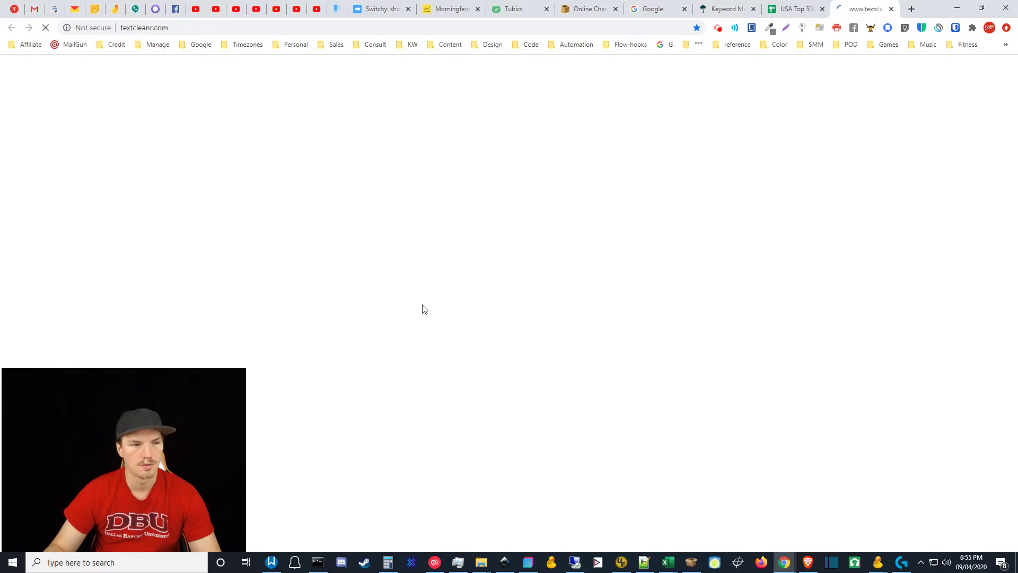
{"action": "mouse_move", "coordinate": [145, 475]}
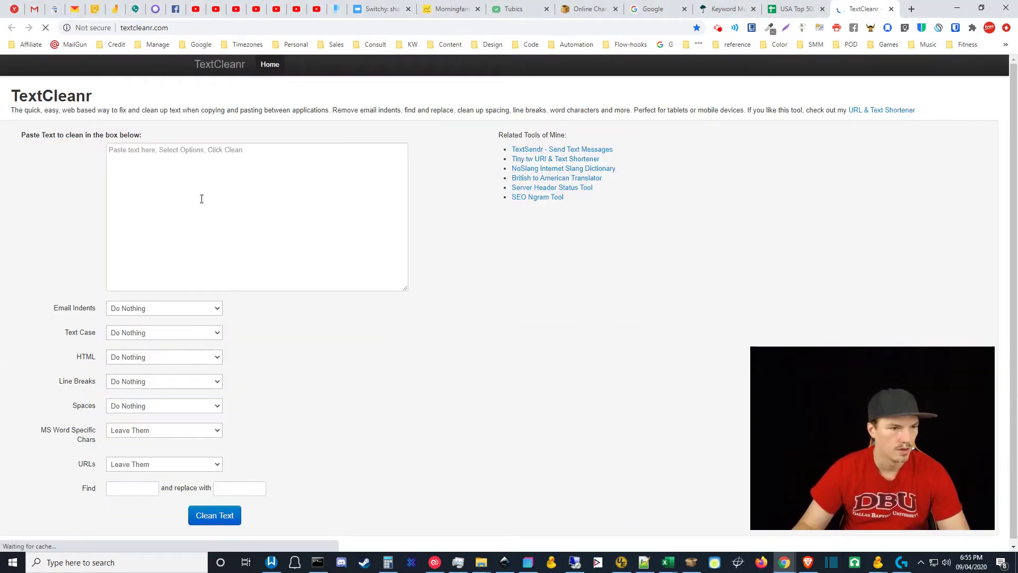
{"action": "left_click", "coordinate": [157, 180]}
{"action": "key", "text": "ctrl+v"}
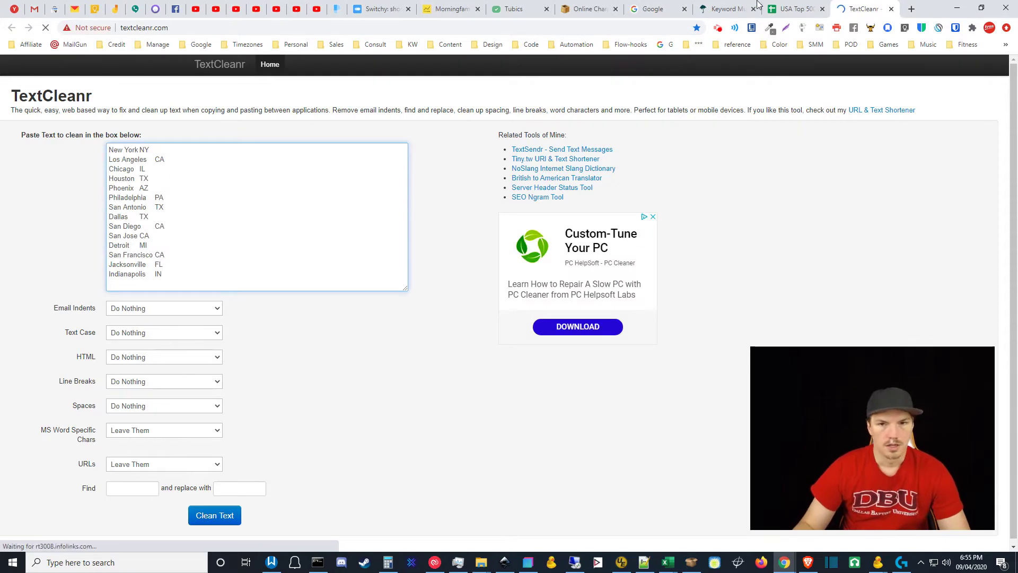
{"action": "key", "text": "ctrl+shift+Tab"}
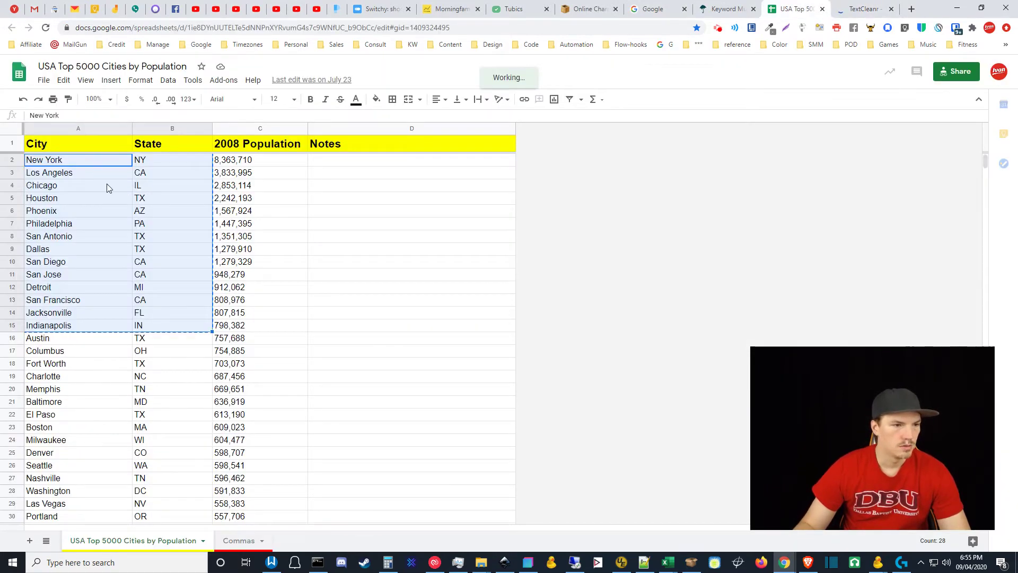
- Copy every city and state from A2 through B5001, New York down to Newport
{"action": "key", "text": "Down"}
{"action": "key", "text": "Down"}
{"action": "left_click", "coordinate": [95, 159]}
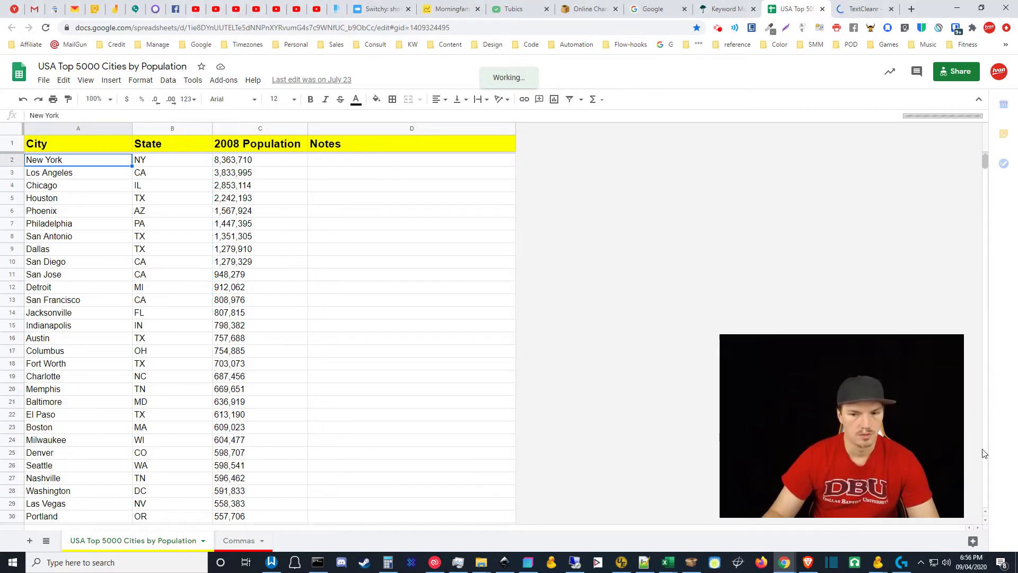
{"action": "left_click_drag", "start_coordinate": [985, 163], "coordinate": [986, 432]}
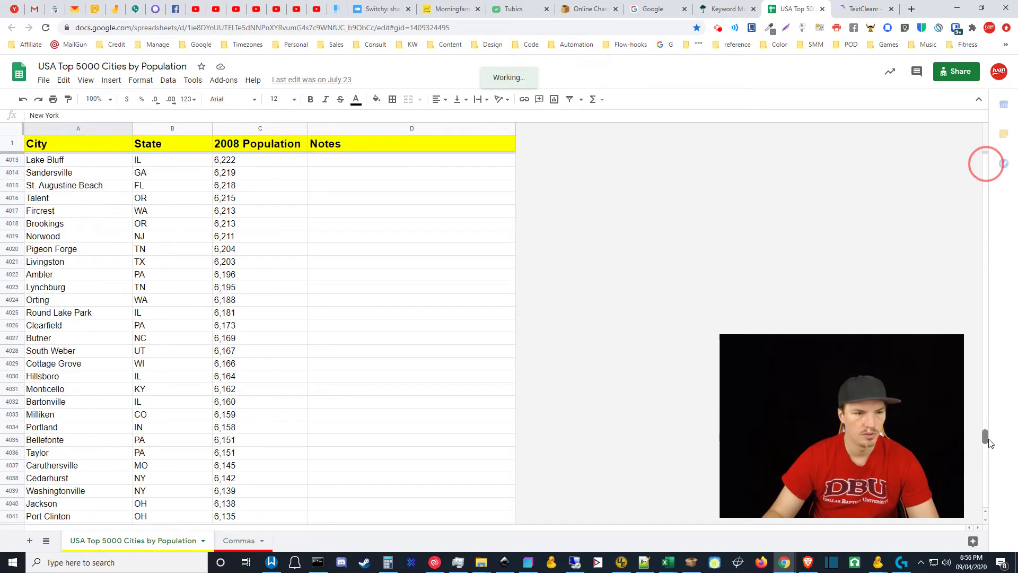
{"action": "scroll", "coordinate": [984, 447], "scroll_direction": "down", "scroll_amount": 8}
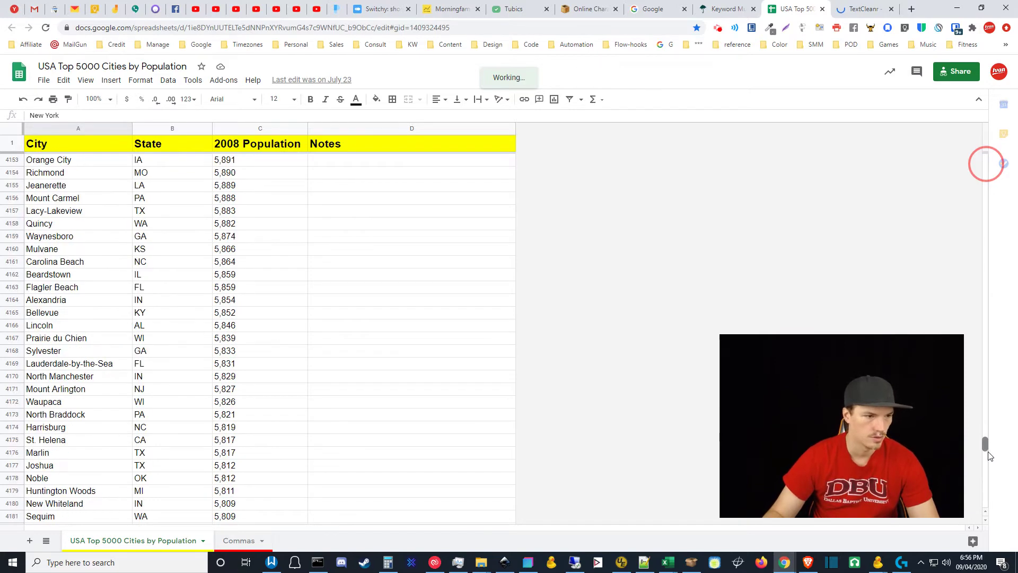
{"action": "scroll", "coordinate": [989, 493], "scroll_direction": "down", "scroll_amount": 8}
{"action": "scroll", "coordinate": [989, 515], "scroll_direction": "down", "scroll_amount": 20}
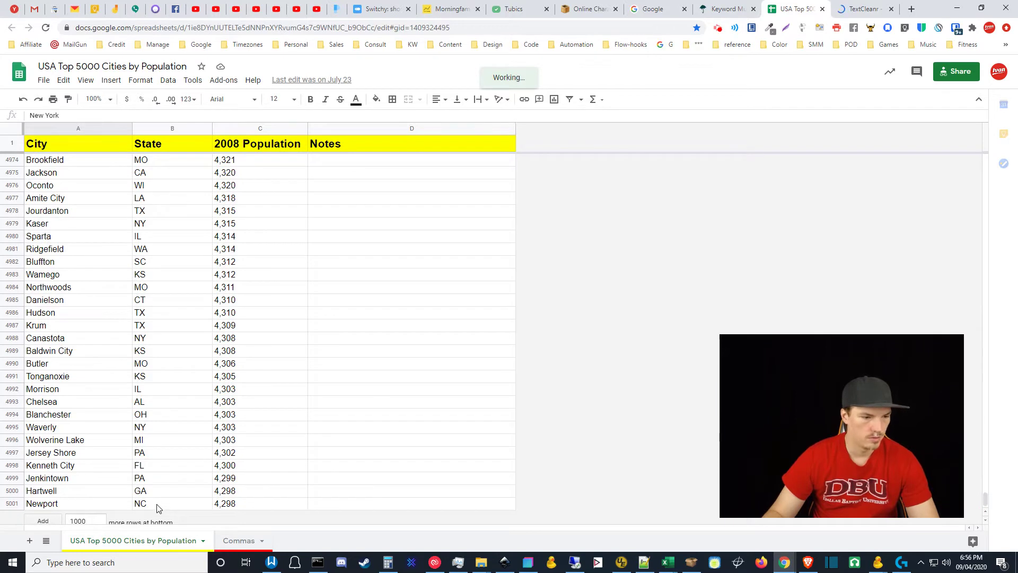
{"action": "left_click", "coordinate": [157, 504], "text": "shift"}
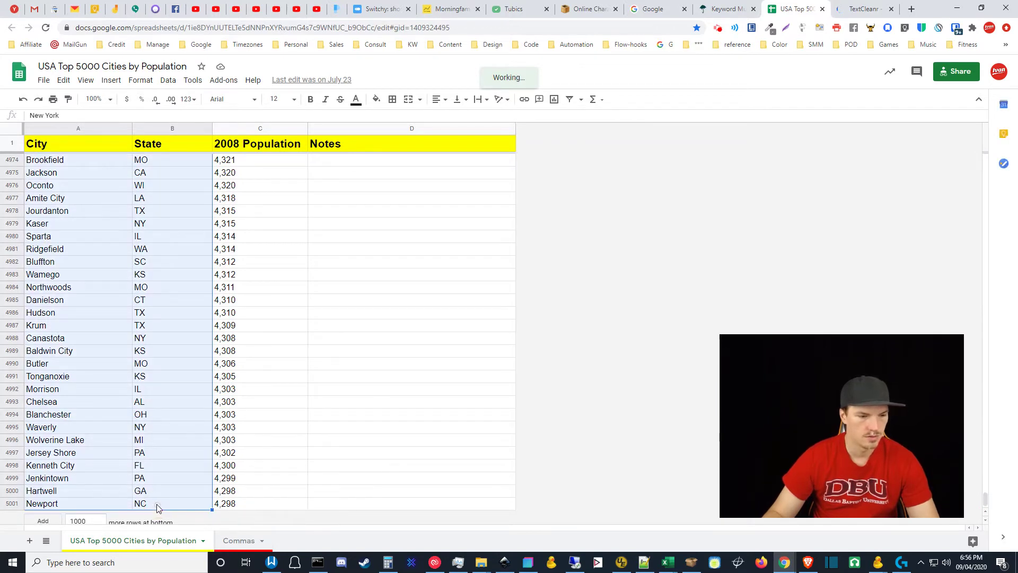
{"action": "key", "text": "ctrl+c"}
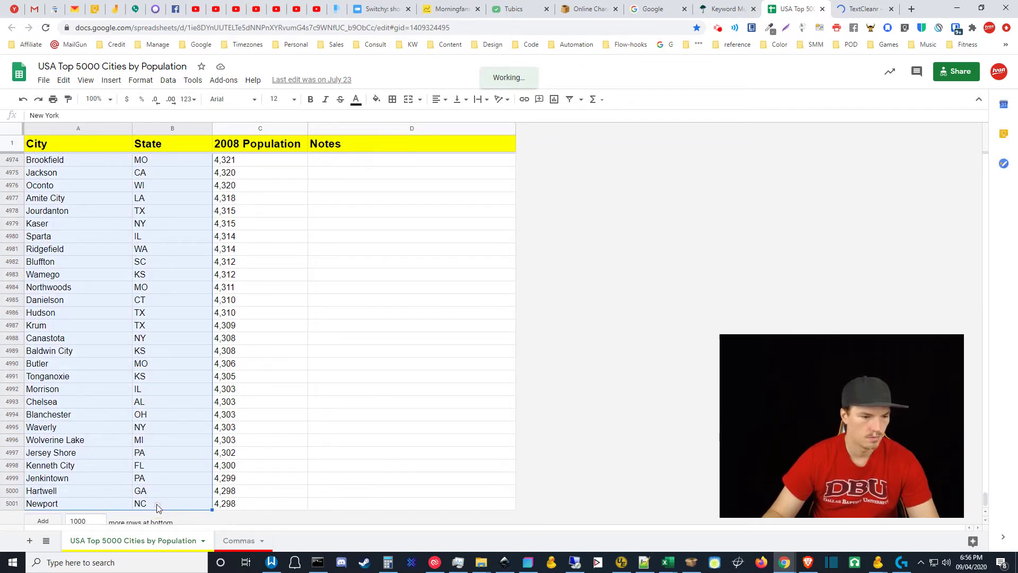
{"action": "left_click", "coordinate": [864, 9]}
- Paste the full city list into TextCleanr and remove extra spaces and tabs (5967 words, 36375 chars)
{"action": "left_click", "coordinate": [237, 202]}
{"action": "key", "text": "ctrl+a"}
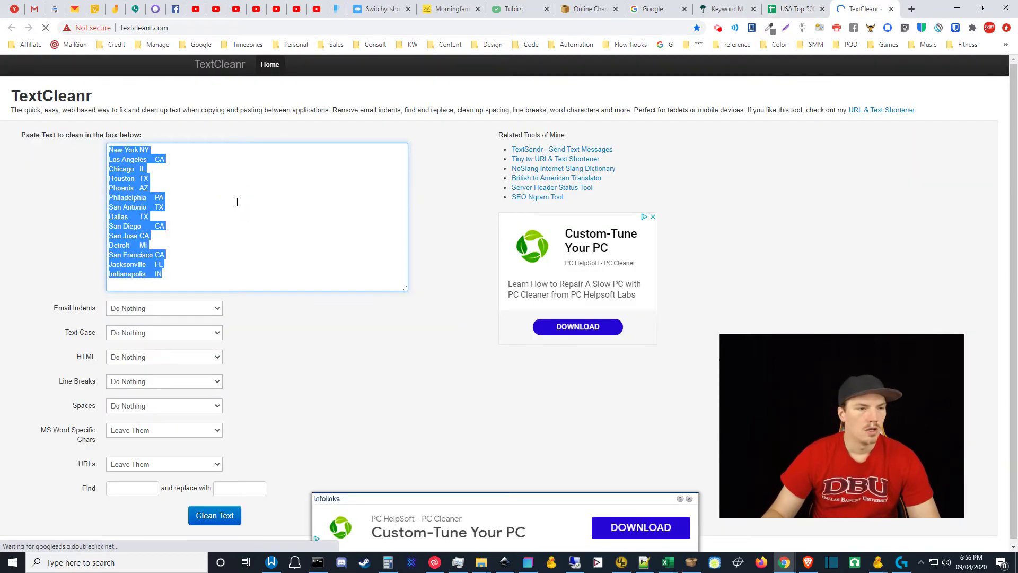
{"action": "key", "text": "ctrl+v"}
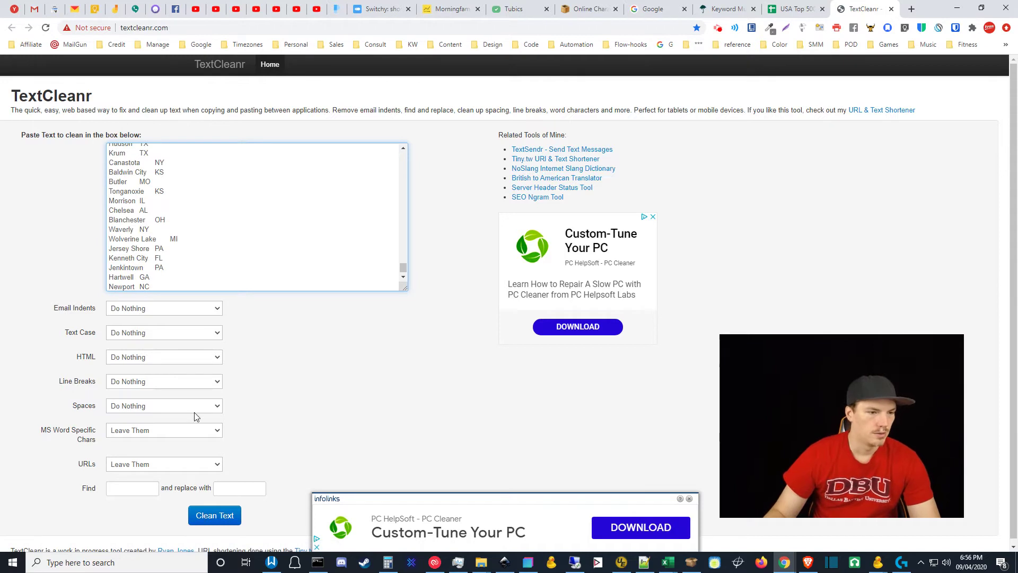
{"action": "left_click", "coordinate": [148, 410]}
{"action": "left_click", "coordinate": [158, 433]}
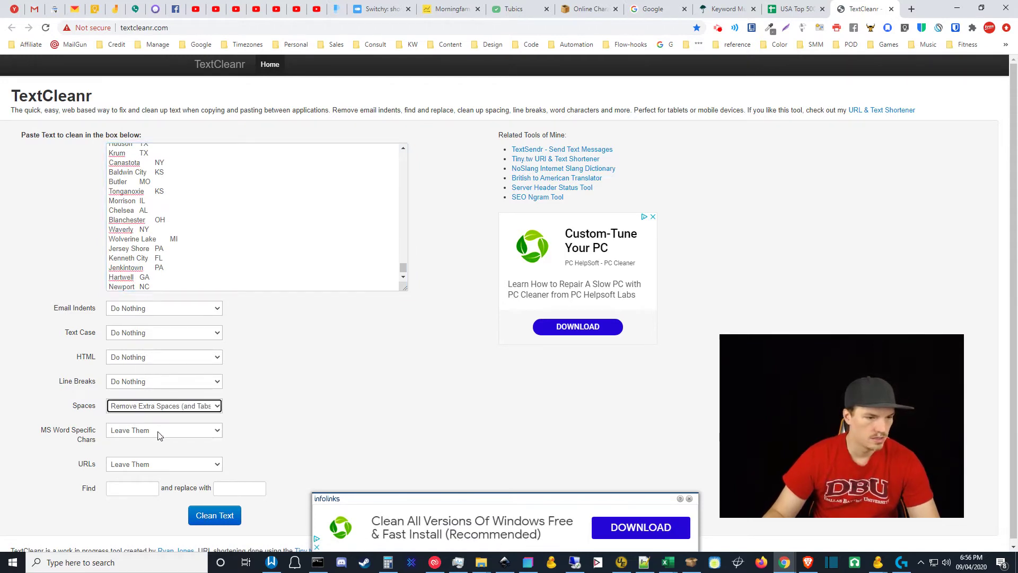
{"action": "left_click", "coordinate": [226, 517]}
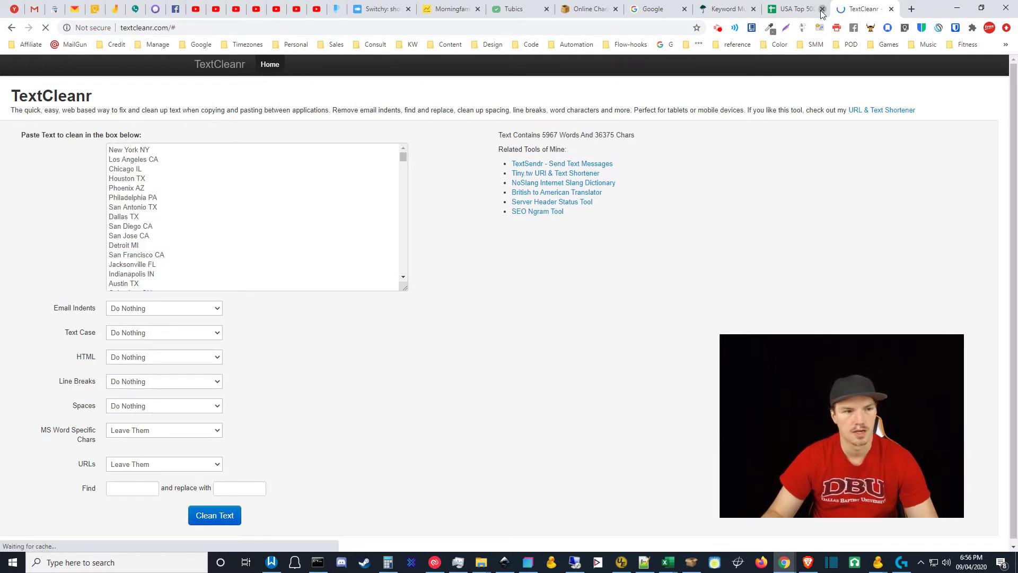
{"action": "key", "text": "ctrl+a"}
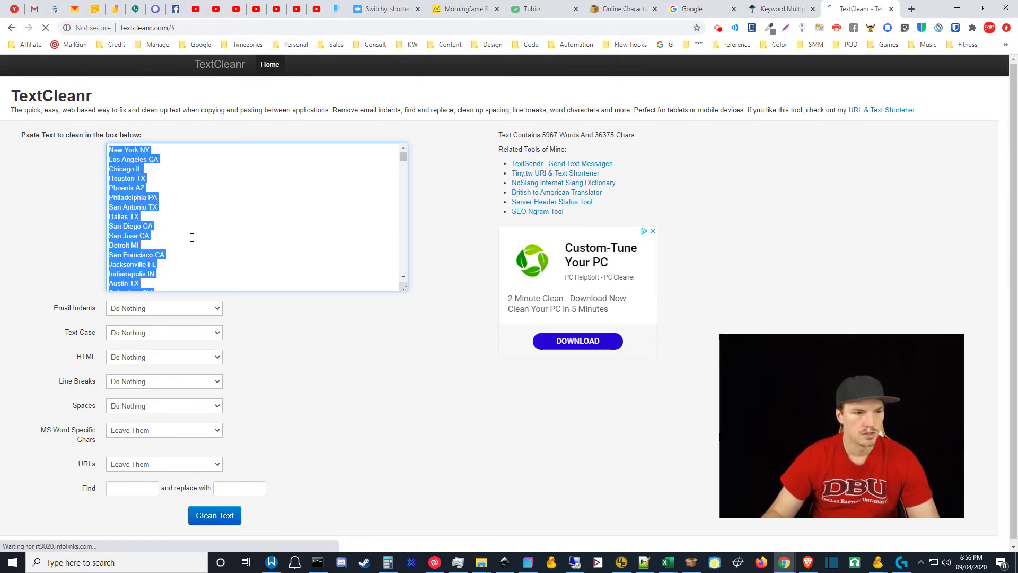
{"action": "key", "text": "ctrl+Page_Up"}
- Combine the word 'roofing' with the cleaned city-and-state list to generate 2588 keywords
{"action": "left_click", "coordinate": [43, 250]}
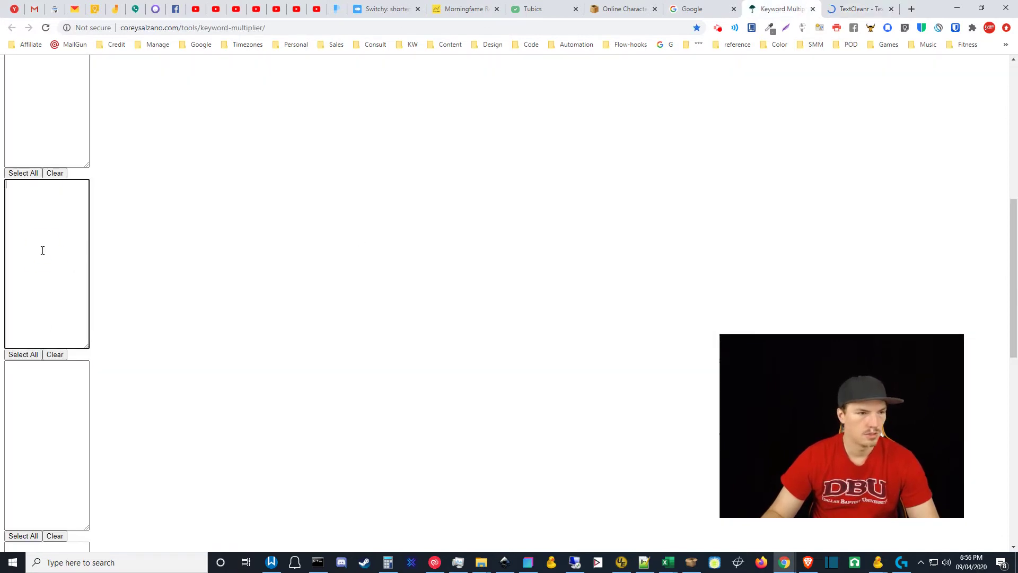
{"action": "key", "text": "ctrl+v"}
{"action": "scroll", "coordinate": [64, 221], "scroll_direction": "up", "scroll_amount": 3}
{"action": "left_click", "coordinate": [66, 221]}
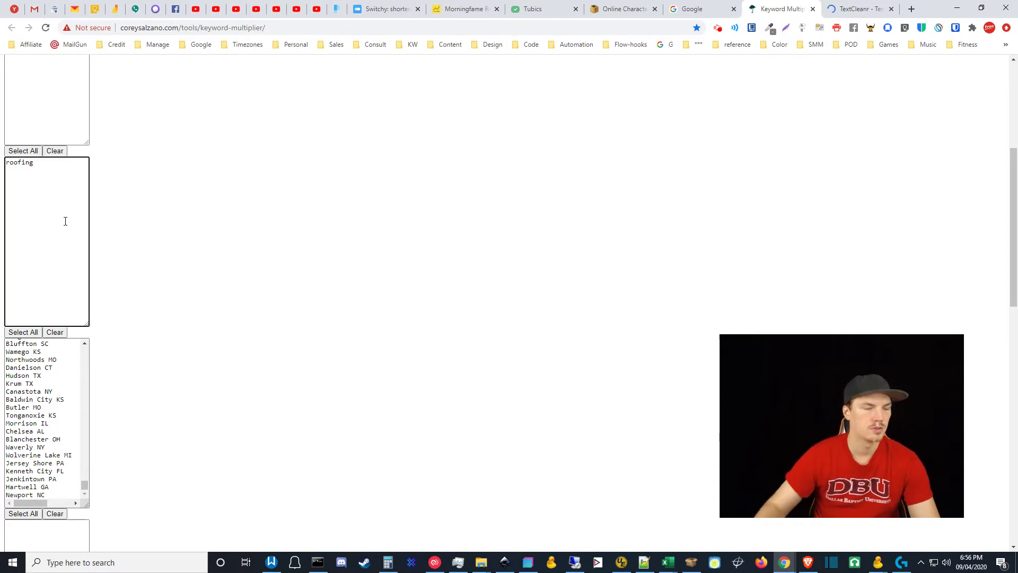
{"action": "left_click", "coordinate": [159, 309]}
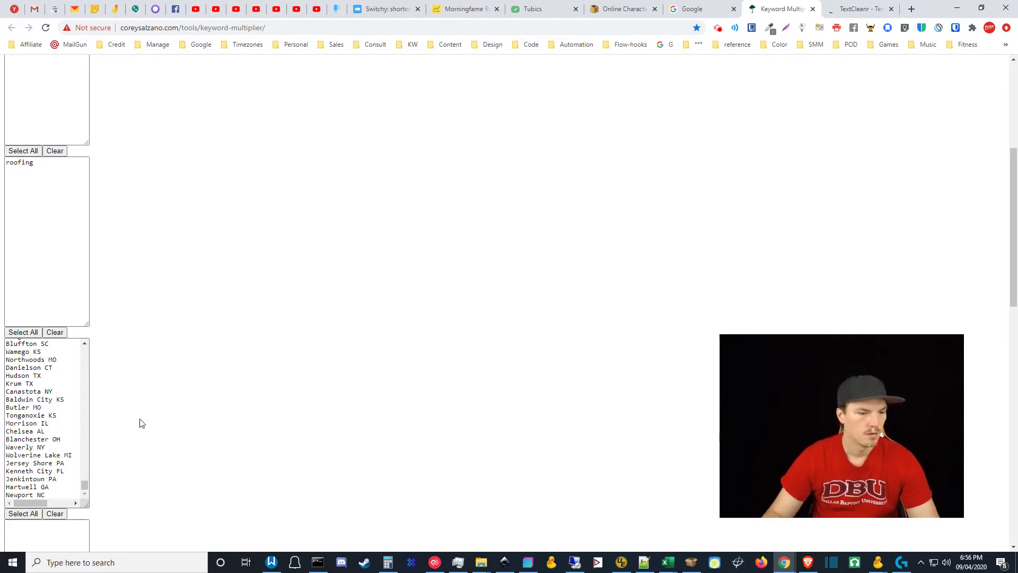
{"action": "scroll", "coordinate": [149, 416], "scroll_direction": "down", "scroll_amount": 8}
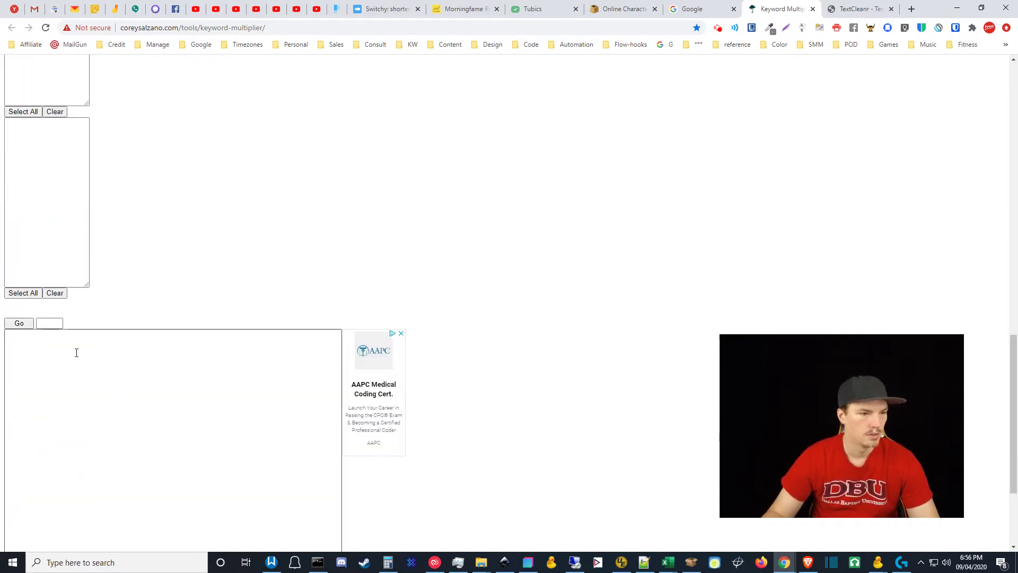
{"action": "left_click", "coordinate": [20, 324]}
- Select all 2588 combined keywords such as 'roofing New York NY' in the output box
{"action": "scroll", "coordinate": [187, 372], "scroll_direction": "up", "scroll_amount": 10}
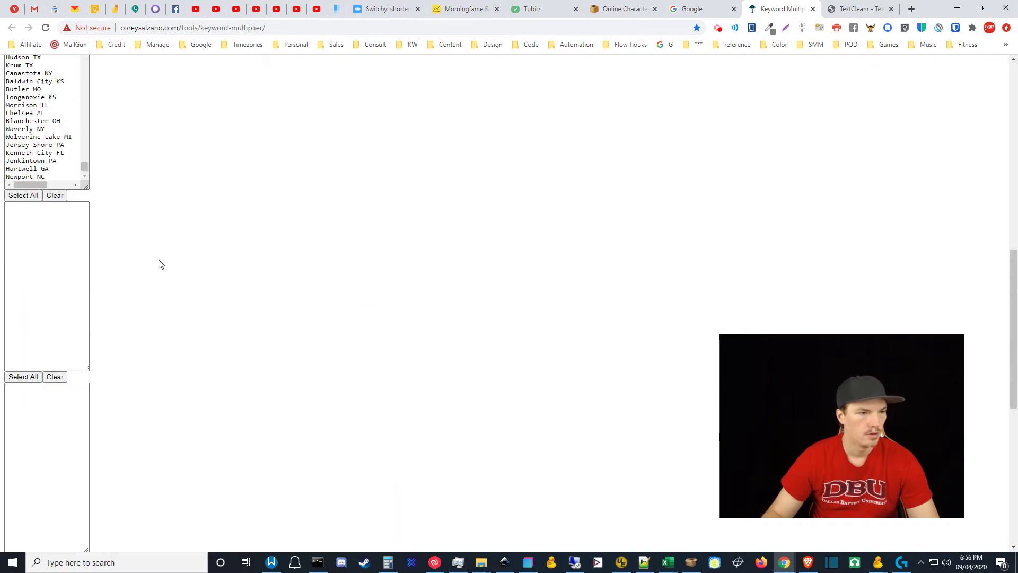
{"action": "left_click_drag", "start_coordinate": [84, 223], "coordinate": [73, 59]}
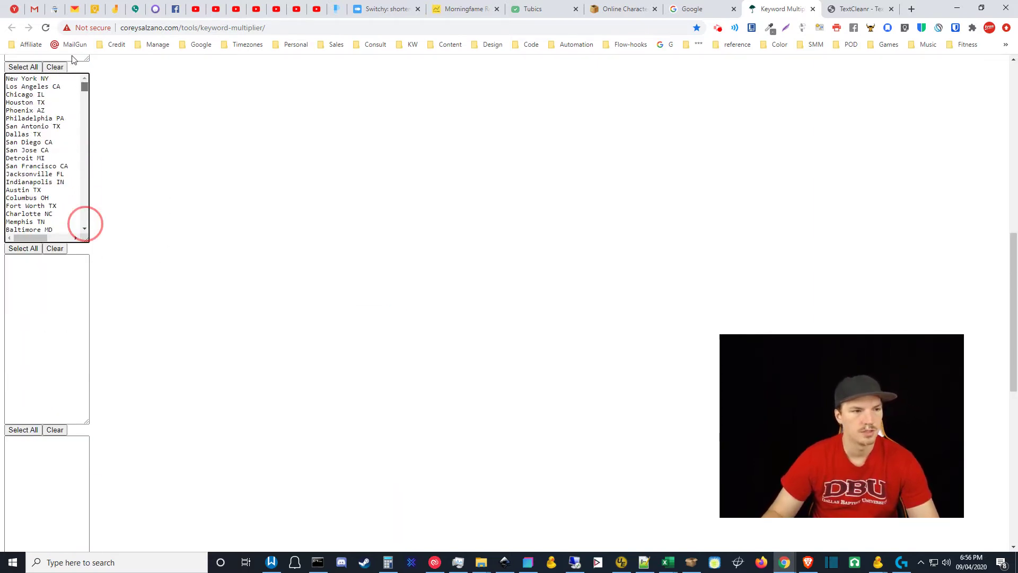
{"action": "scroll", "coordinate": [91, 266], "scroll_direction": "down", "scroll_amount": 8}
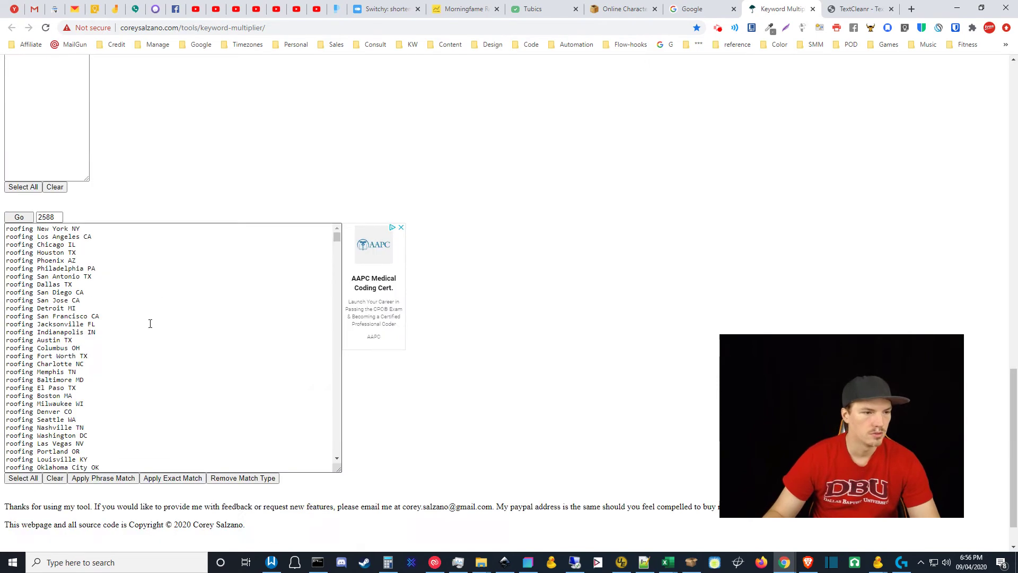
{"action": "scroll", "coordinate": [150, 323], "scroll_direction": "up", "scroll_amount": 4}
{"action": "scroll", "coordinate": [150, 328], "scroll_direction": "down", "scroll_amount": 1}
{"action": "scroll", "coordinate": [96, 396], "scroll_direction": "down", "scroll_amount": 7}
{"action": "left_click", "coordinate": [255, 416]}
{"action": "key", "text": "ctrl+a"}
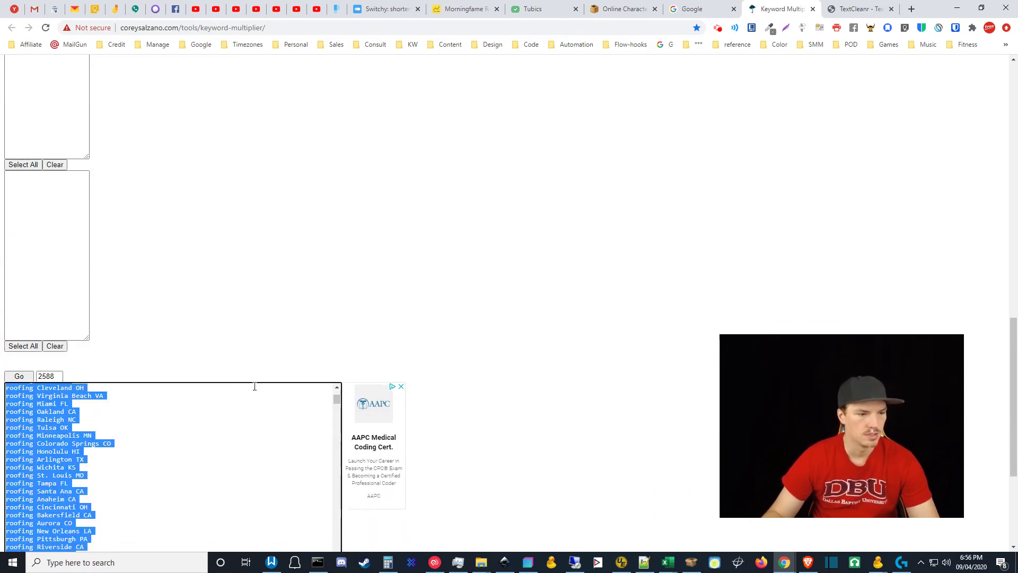
{"action": "scroll", "coordinate": [269, 289], "scroll_direction": "down", "scroll_amount": 3}
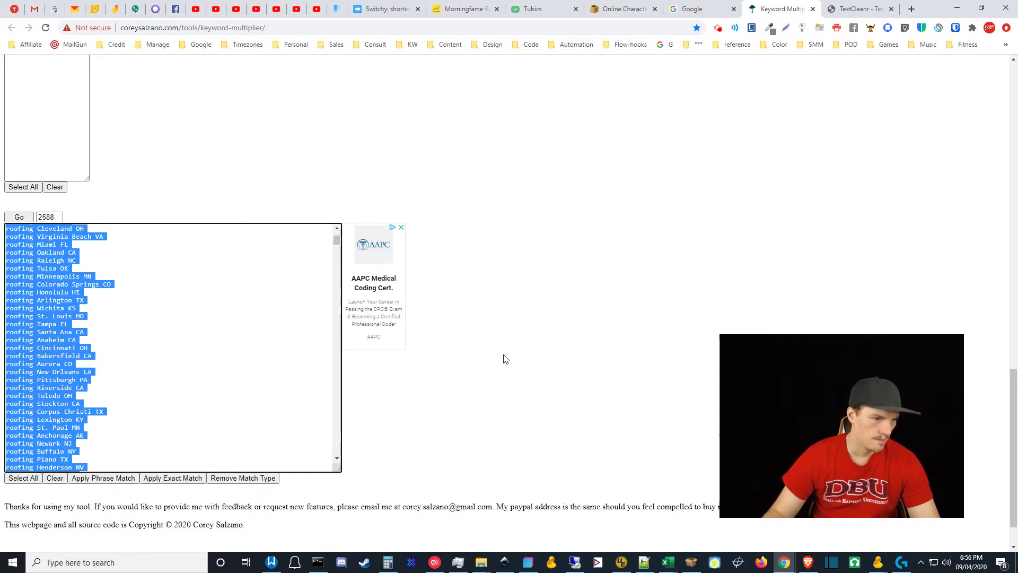
{"action": "mouse_move", "coordinate": [576, 567]}
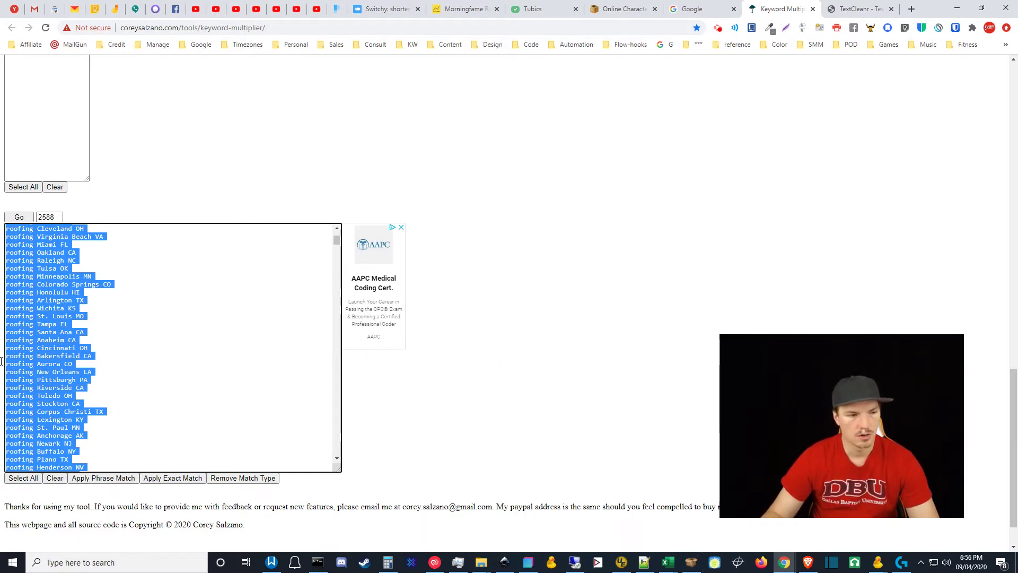
- Replace ScrapeBox's Roofing keyword with the 2588 roofing city phrases and edit the results-per-keyword value
{"action": "left_click", "coordinate": [575, 566]}
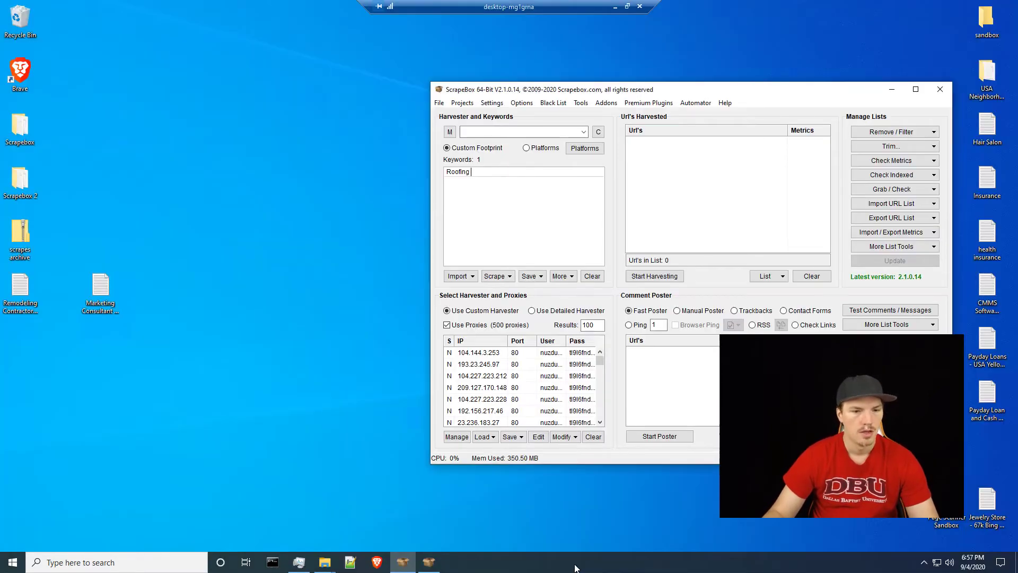
{"action": "key", "text": "ctrl+a"}
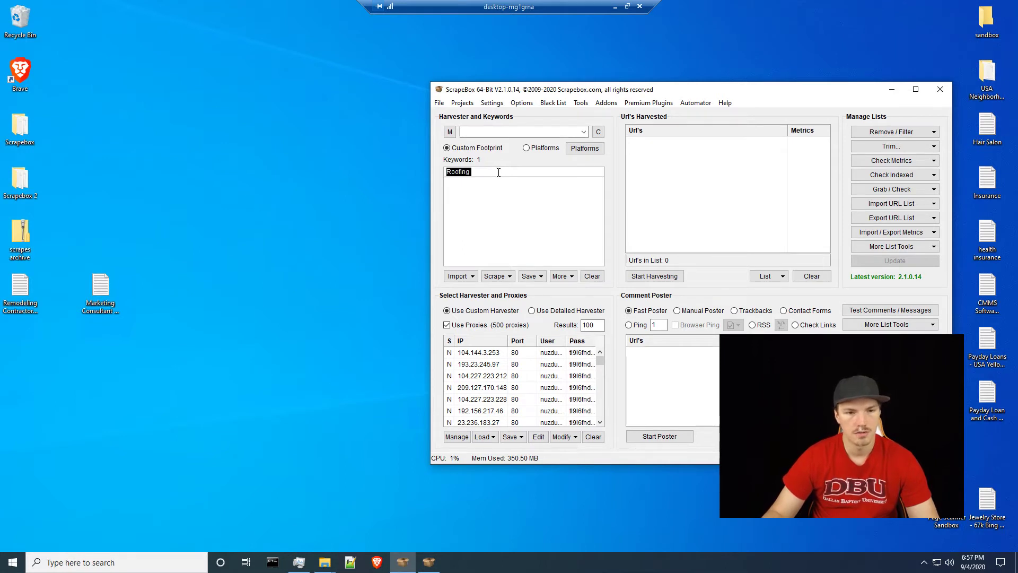
{"action": "key", "text": "ctrl+v"}
{"action": "key", "text": "BackSpace"}
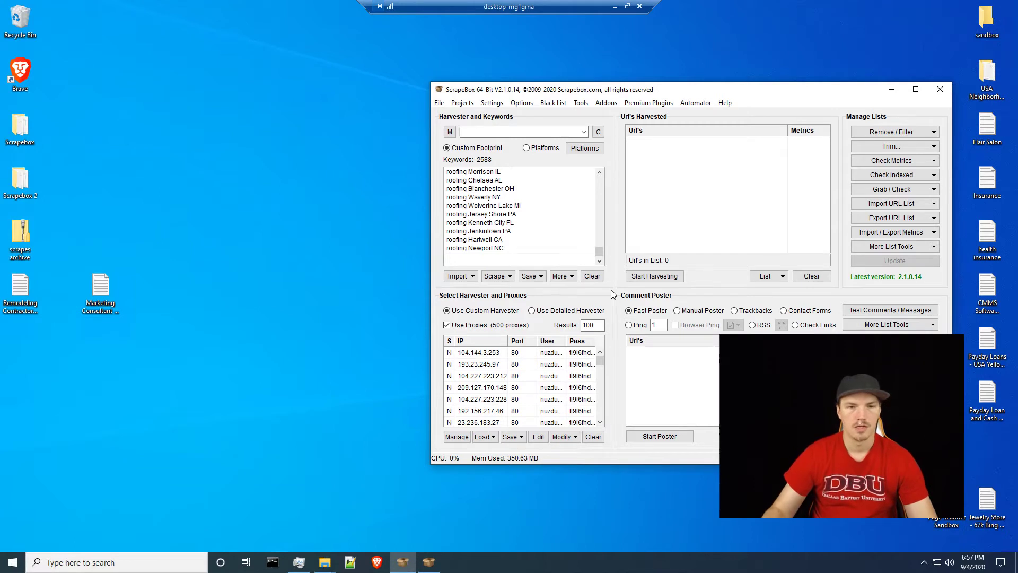
{"action": "left_click_drag", "start_coordinate": [909, 447], "coordinate": [194, 476]}
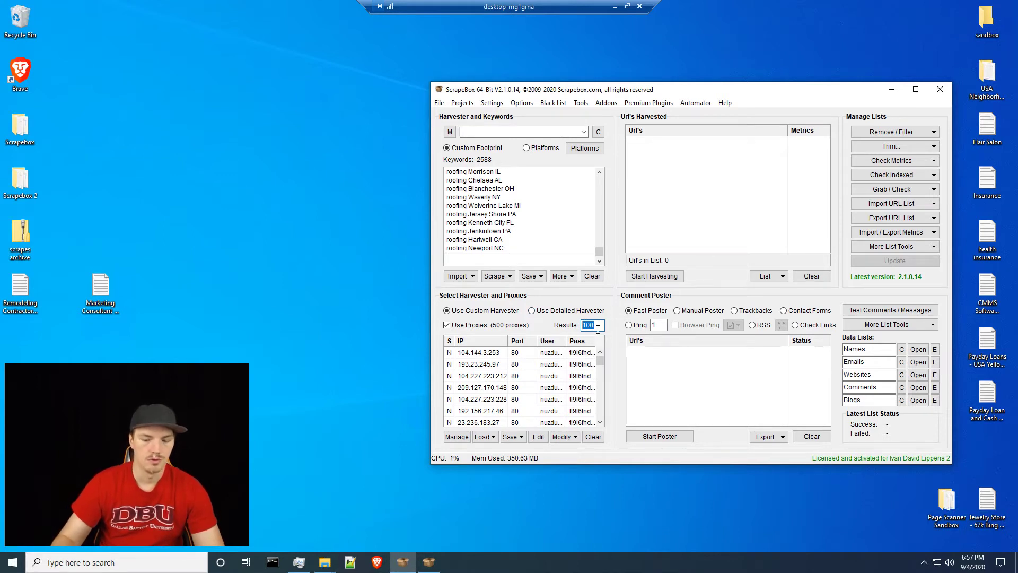
{"action": "type", "text": "1"}
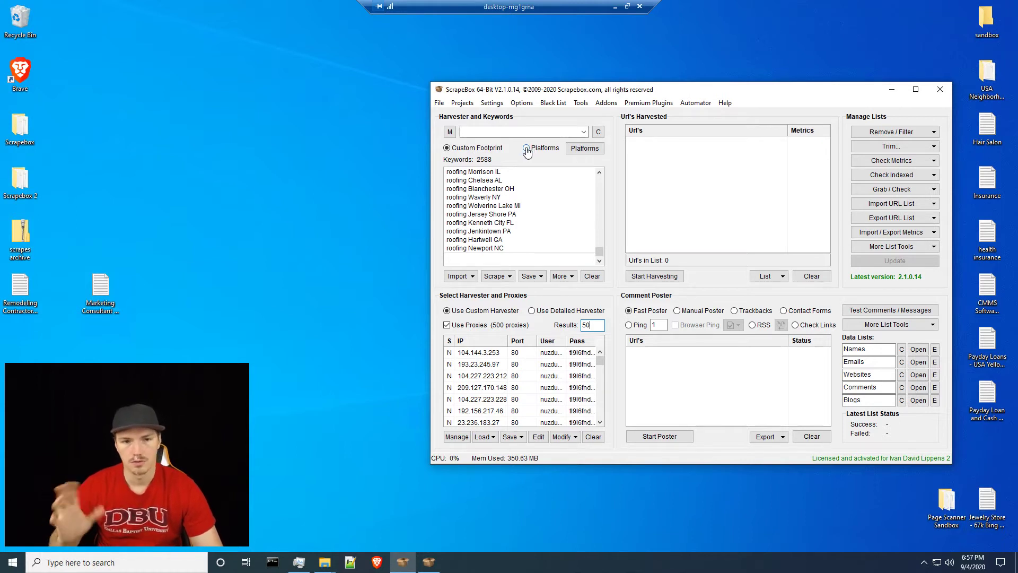
- Switch harvesting to Platforms mode, review the platform list with WordPress Blog ticked, and close it
{"action": "left_click", "coordinate": [526, 149]}
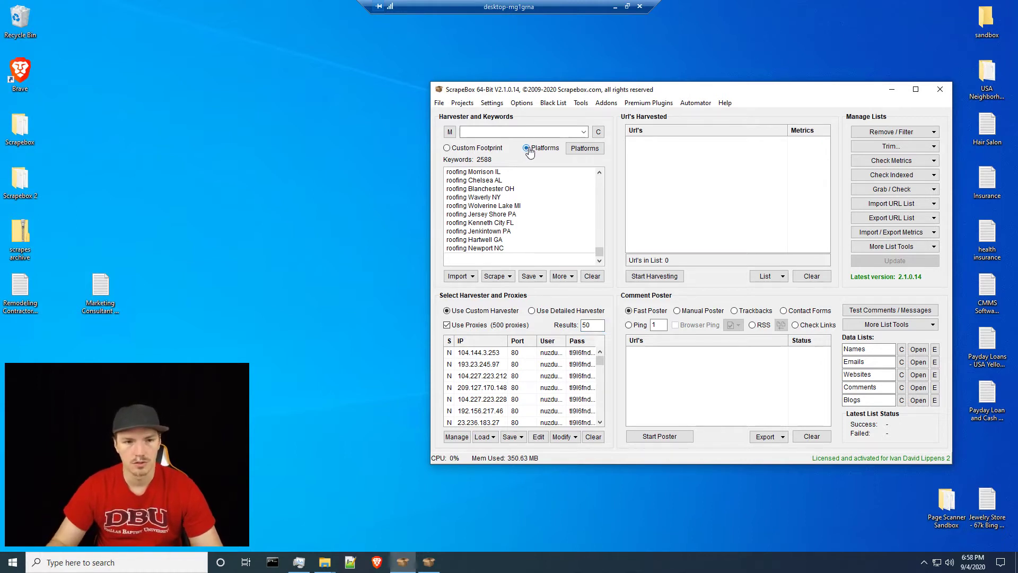
{"action": "left_click", "coordinate": [584, 148]}
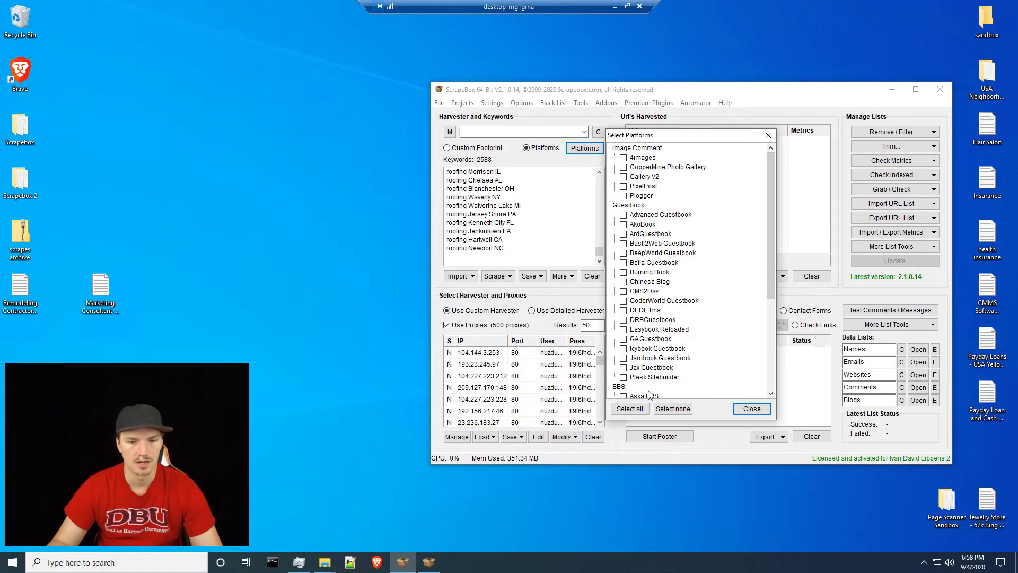
{"action": "left_click_drag", "start_coordinate": [775, 247], "coordinate": [775, 370]}
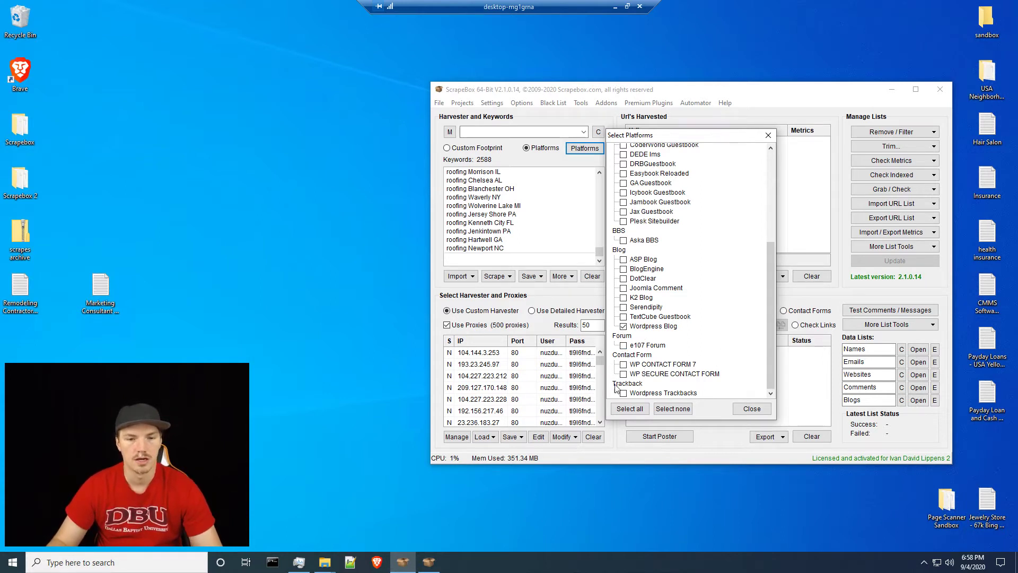
{"action": "left_click", "coordinate": [753, 410]}
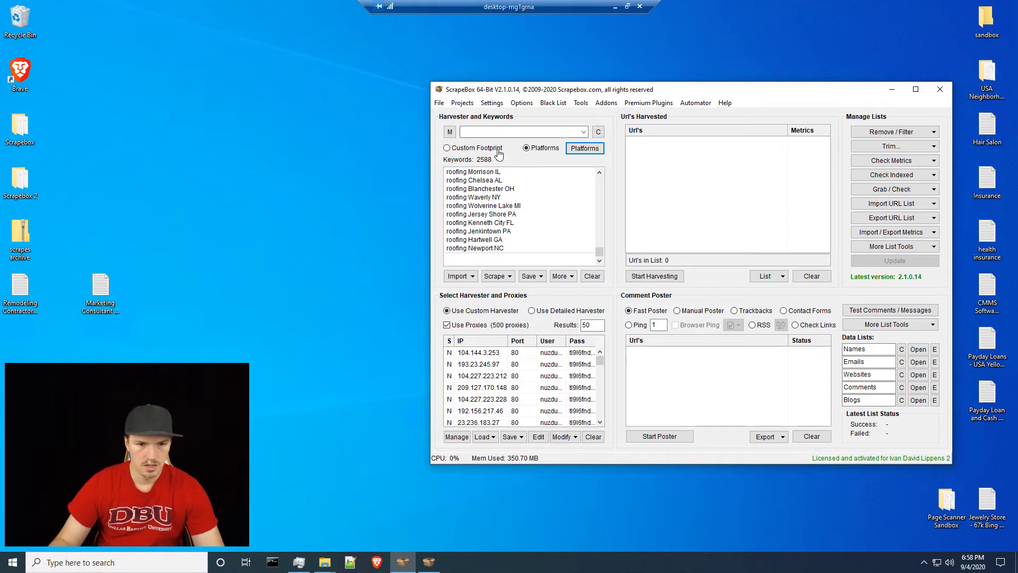
- Switch back to Custom Footprint and open the URL harvester
{"action": "left_click", "coordinate": [475, 148]}
{"action": "left_click", "coordinate": [651, 277]}
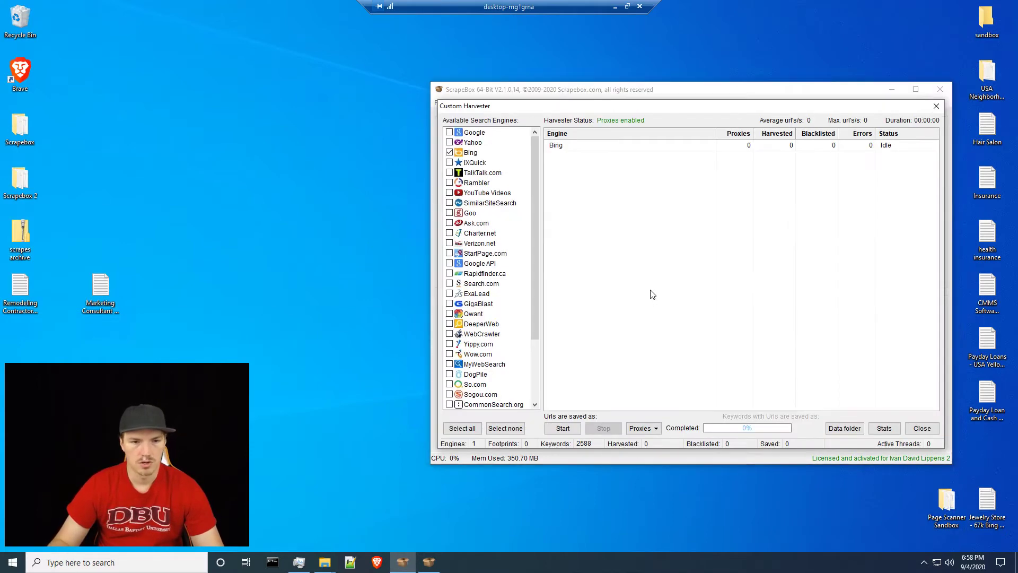
{"action": "left_click_drag", "start_coordinate": [534, 198], "coordinate": [528, 334]}
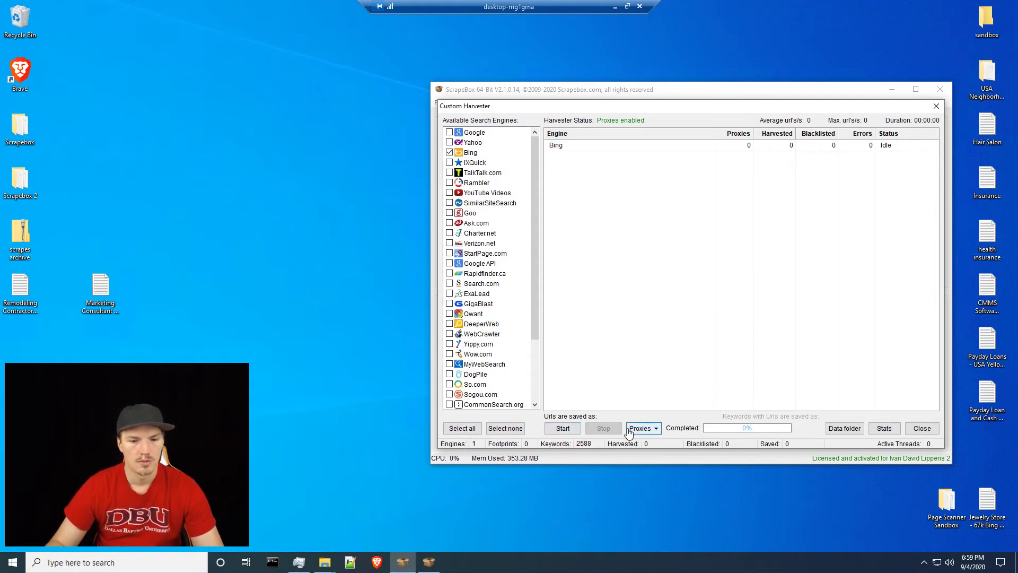
- Start the Bing harvest of 2588 keywords through 500 proxies, then minimise the remote session
{"action": "left_click", "coordinate": [660, 430]}
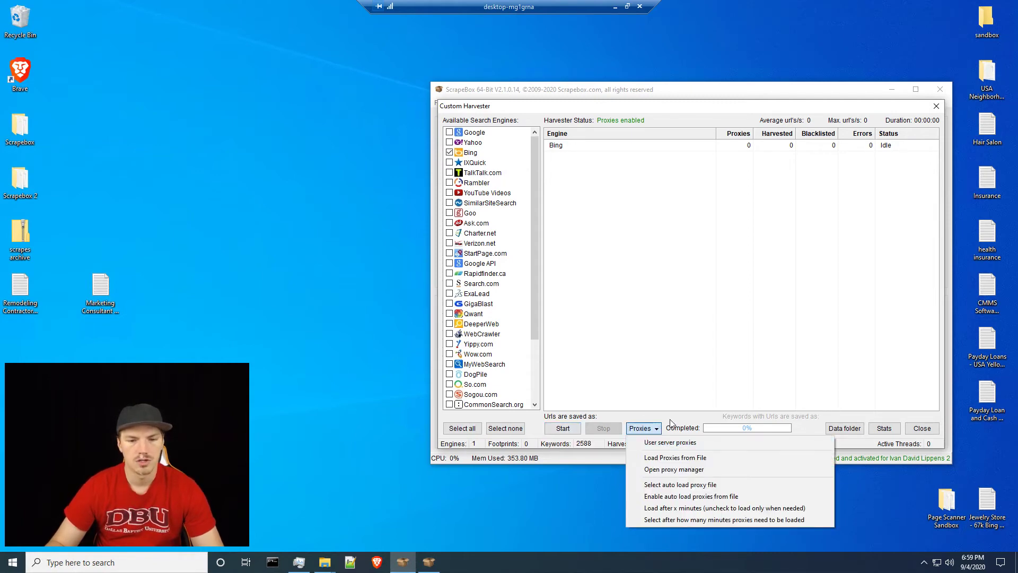
{"action": "left_click", "coordinate": [655, 430]}
{"action": "left_click", "coordinate": [652, 430]}
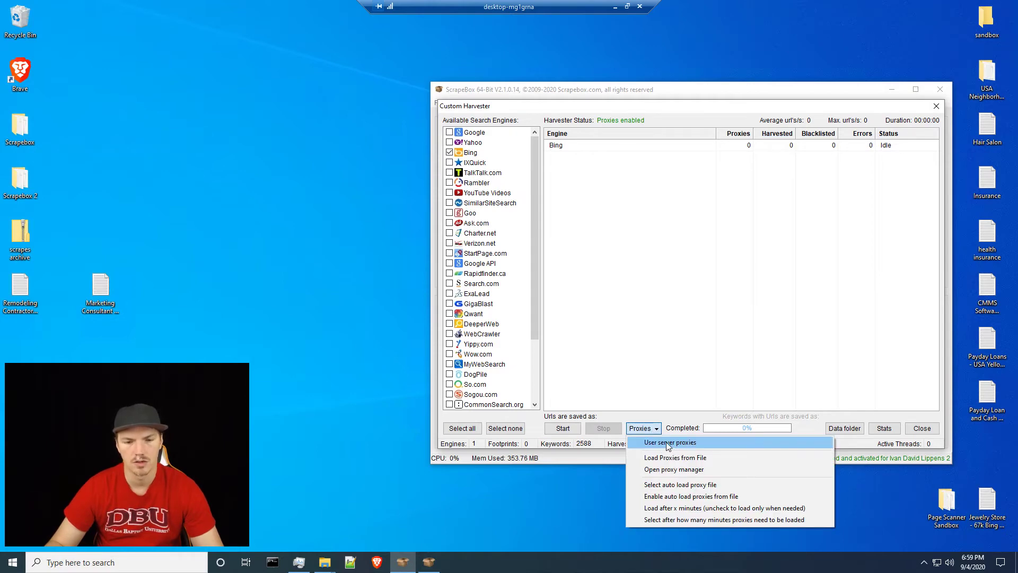
{"action": "left_click", "coordinate": [666, 428]}
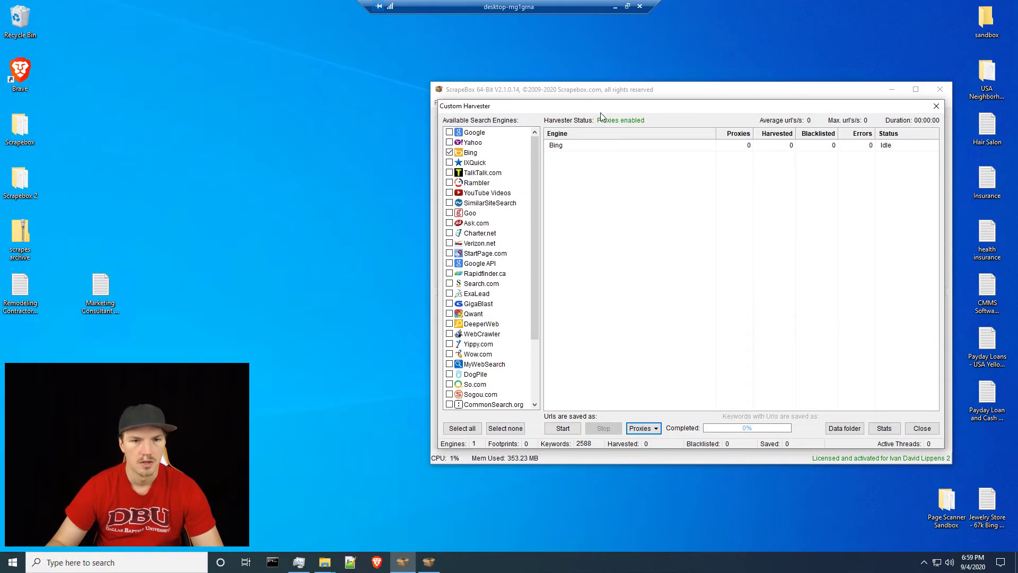
{"action": "left_click", "coordinate": [641, 428]}
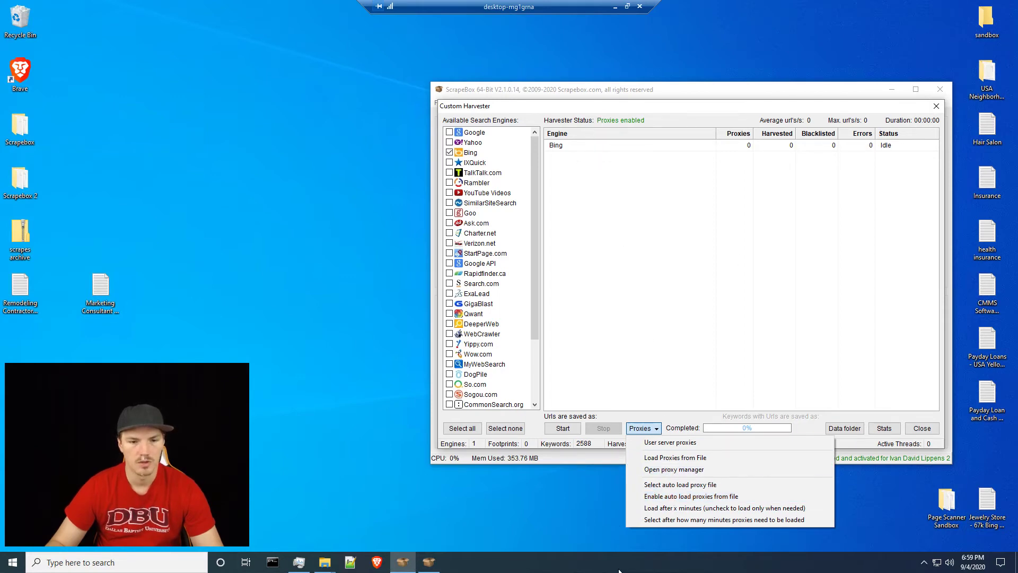
{"action": "left_click", "coordinate": [666, 426]}
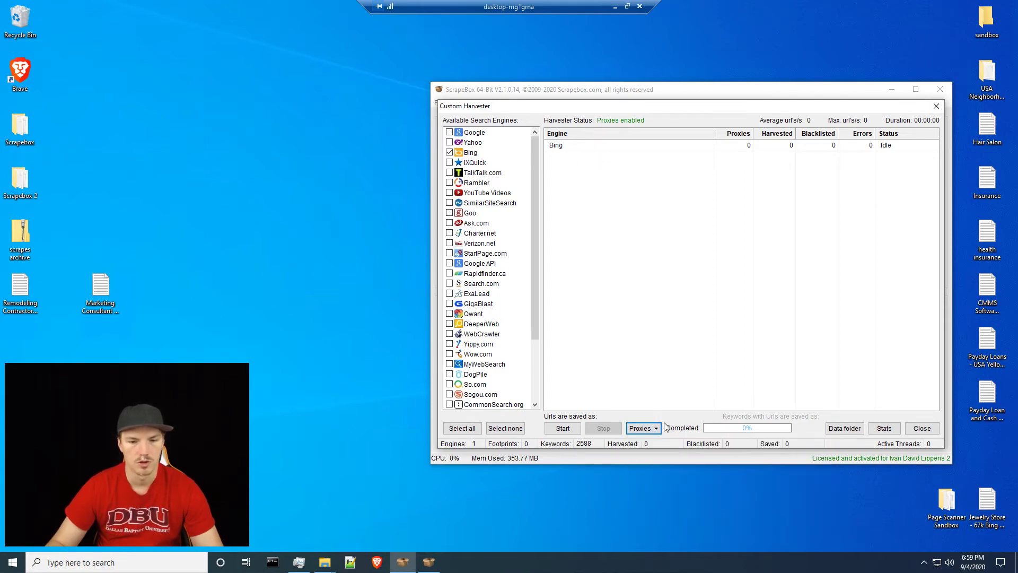
{"action": "left_click", "coordinate": [562, 429]}
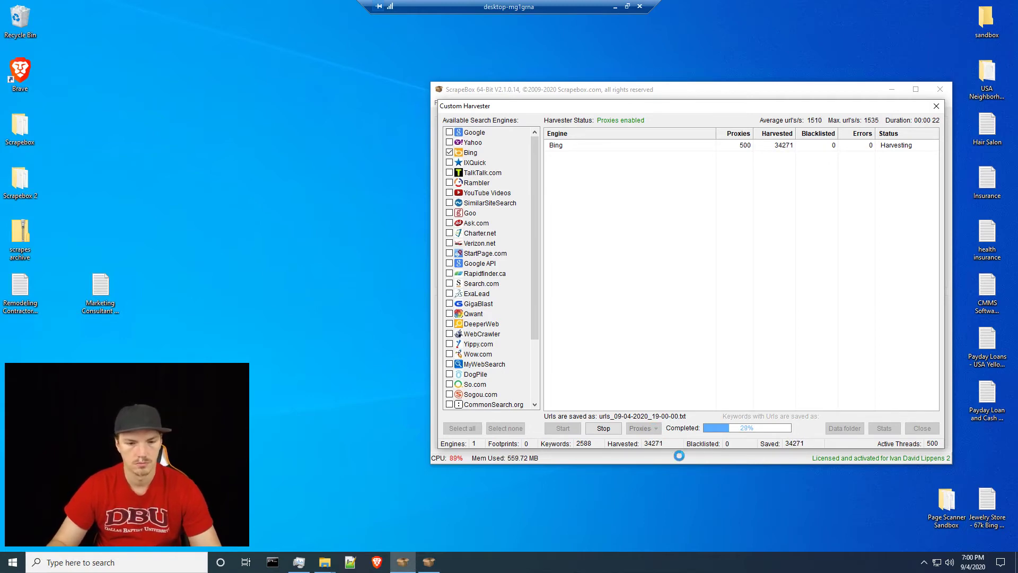
{"action": "left_click", "coordinate": [615, 7]}
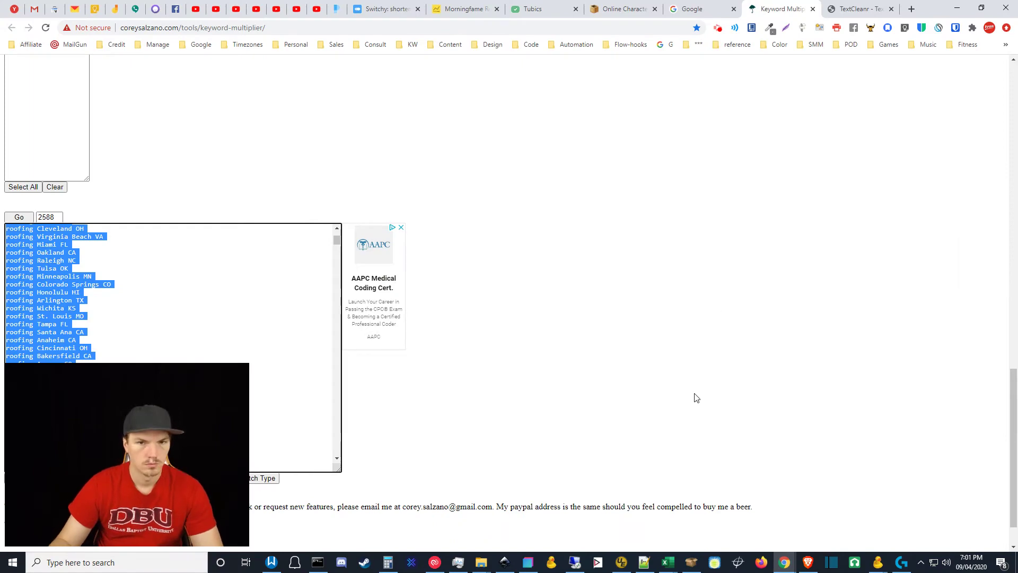
- Exit keyword statistics to the main window and sort the 95124 harvested URLs alphabetically
{"action": "left_click", "coordinate": [574, 562]}
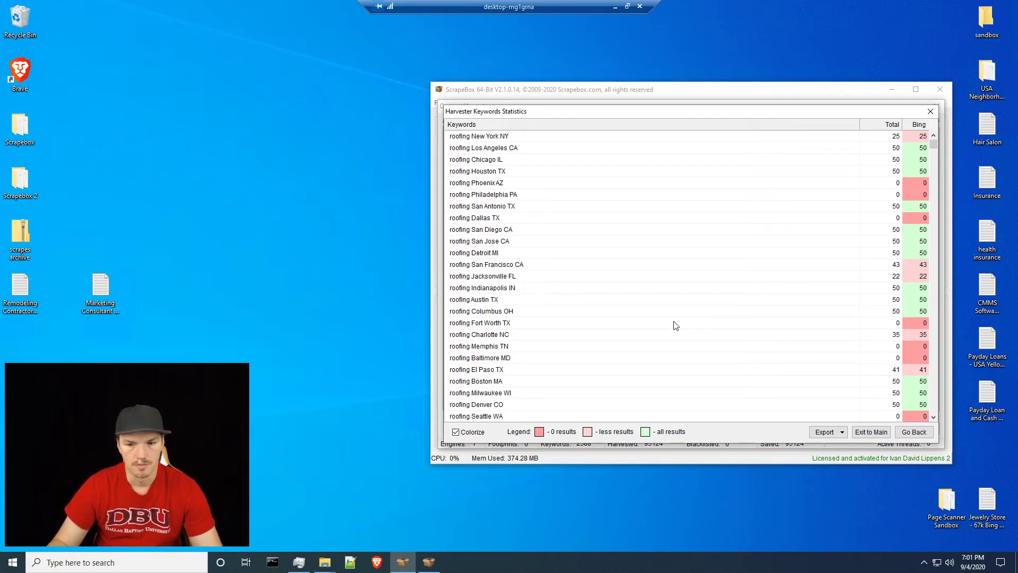
{"action": "left_click", "coordinate": [872, 432]}
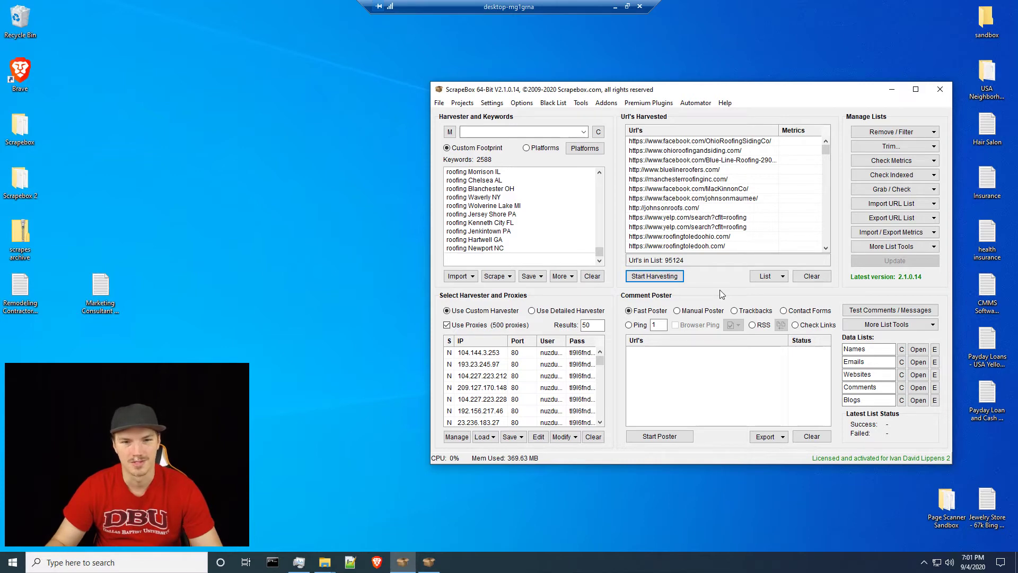
{"action": "left_click", "coordinate": [741, 132]}
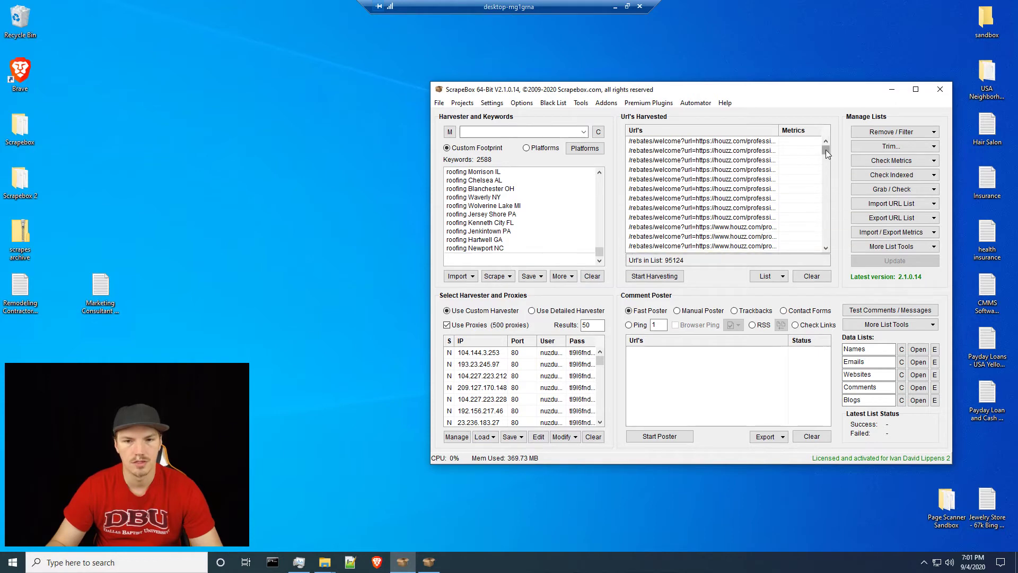
- Remove harvested URLs that don't contain 'http'
{"action": "left_click", "coordinate": [895, 135]}
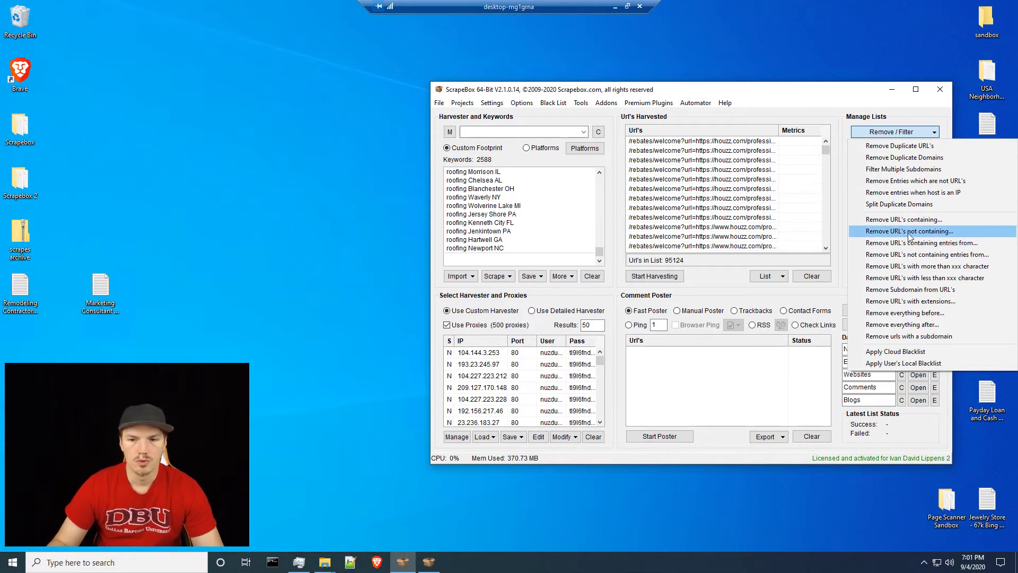
{"action": "left_click", "coordinate": [883, 232]}
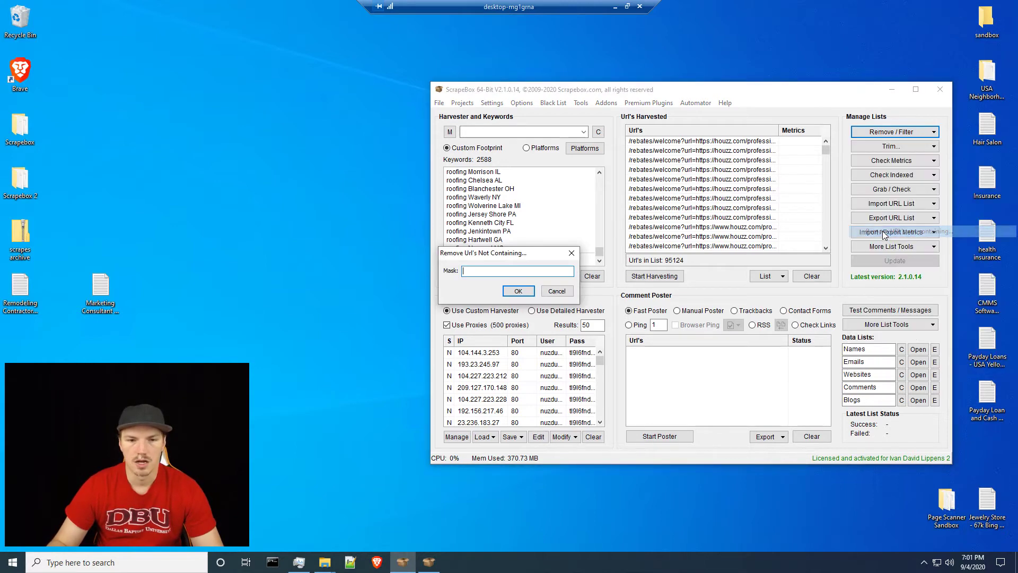
{"action": "type", "text": "http"}
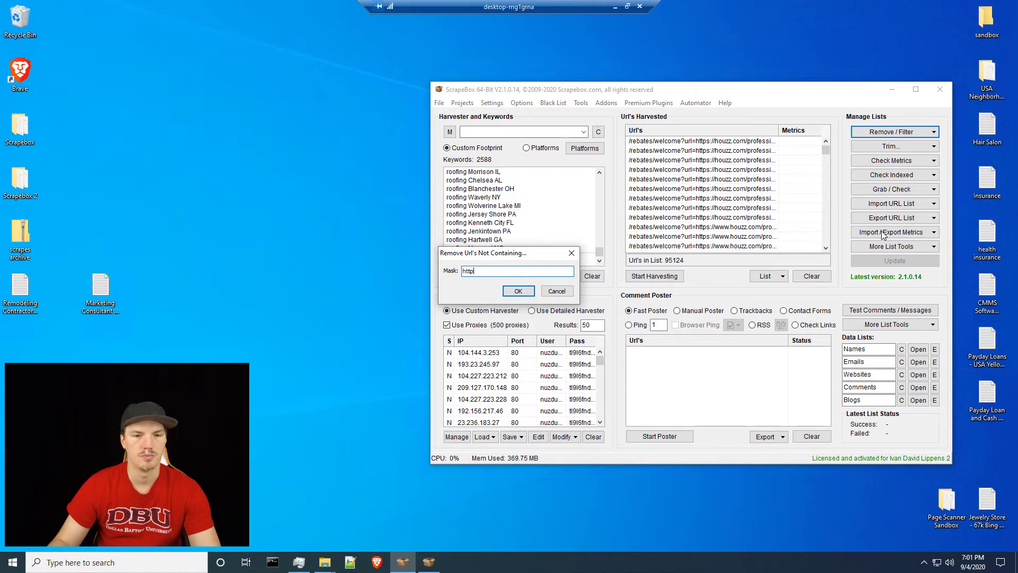
{"action": "left_click", "coordinate": [518, 290]}
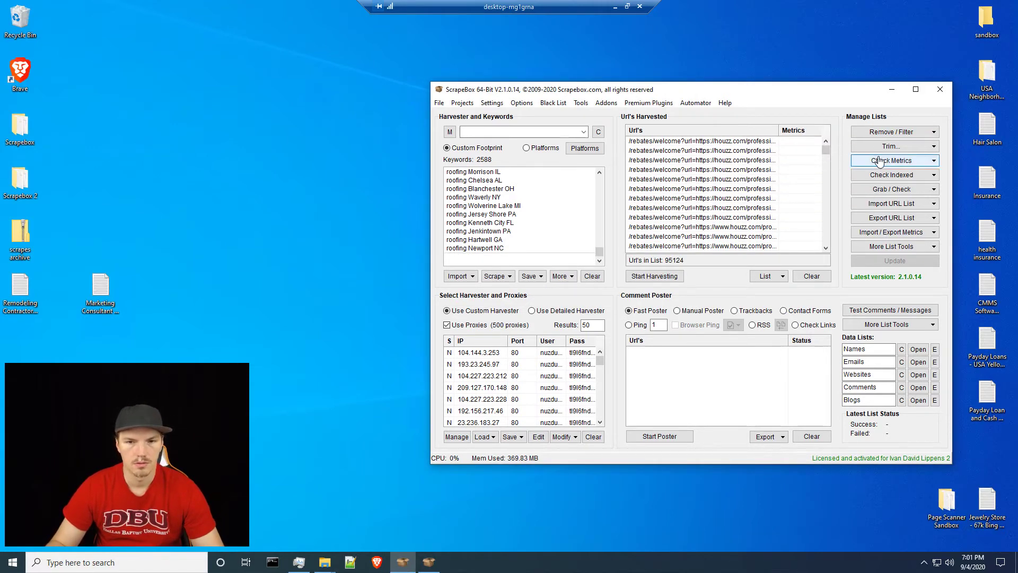
- Delete the 31 relative /rebates/ URL rows, leaving 95093 harvested URLs
{"action": "left_click", "coordinate": [699, 142]}
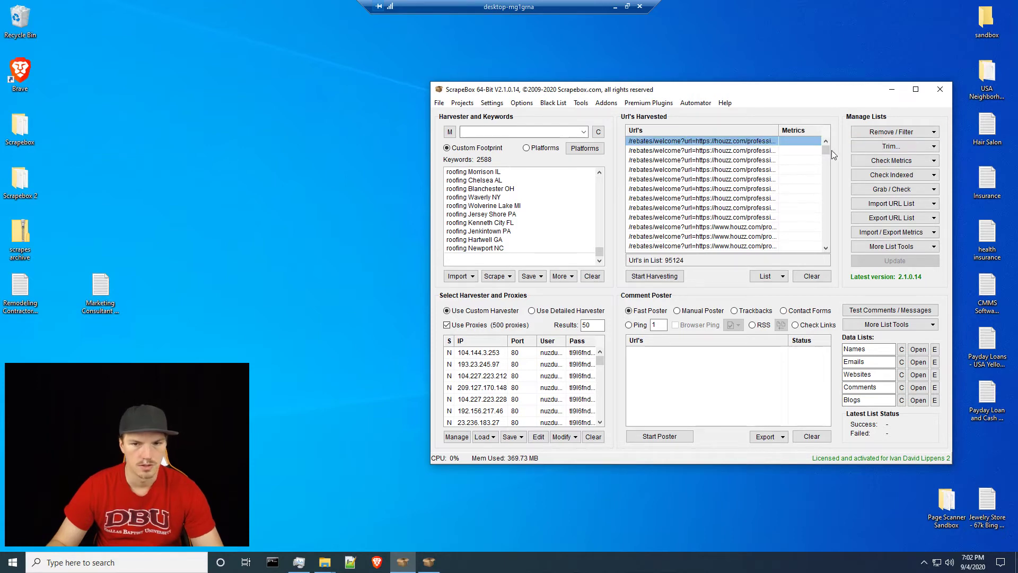
{"action": "left_click_drag", "start_coordinate": [825, 151], "coordinate": [826, 151]}
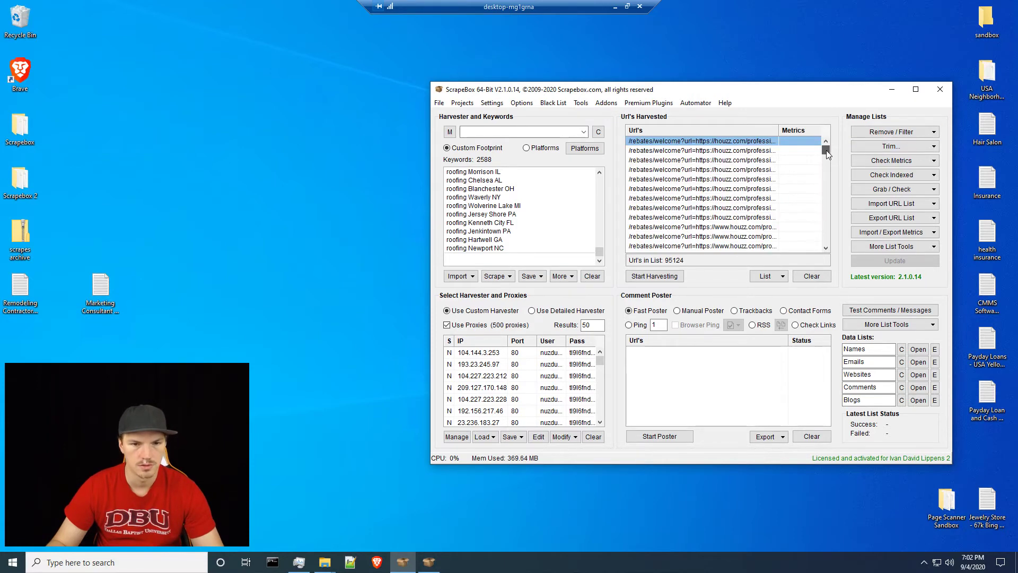
{"action": "scroll", "coordinate": [825, 239], "scroll_direction": "down", "scroll_amount": 5}
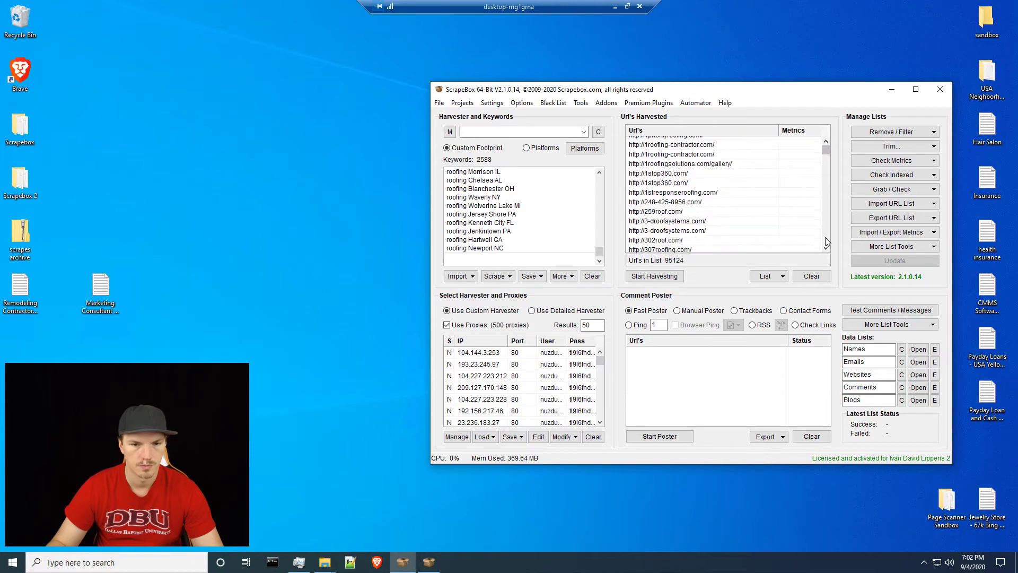
{"action": "left_click", "coordinate": [826, 142]}
{"action": "left_click", "coordinate": [825, 143]}
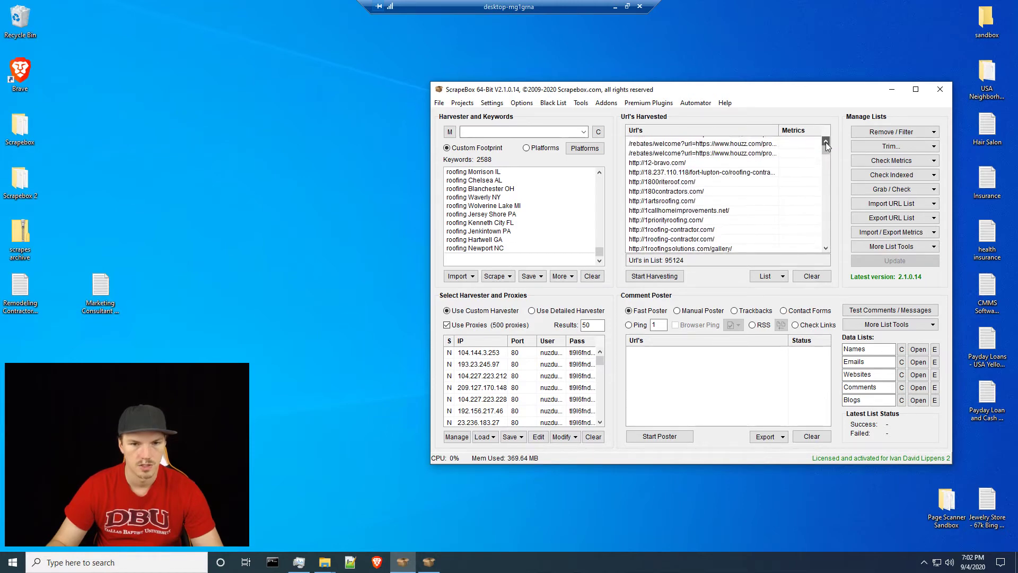
{"action": "left_click", "coordinate": [826, 142]}
{"action": "left_click", "coordinate": [716, 163], "text": "shift"}
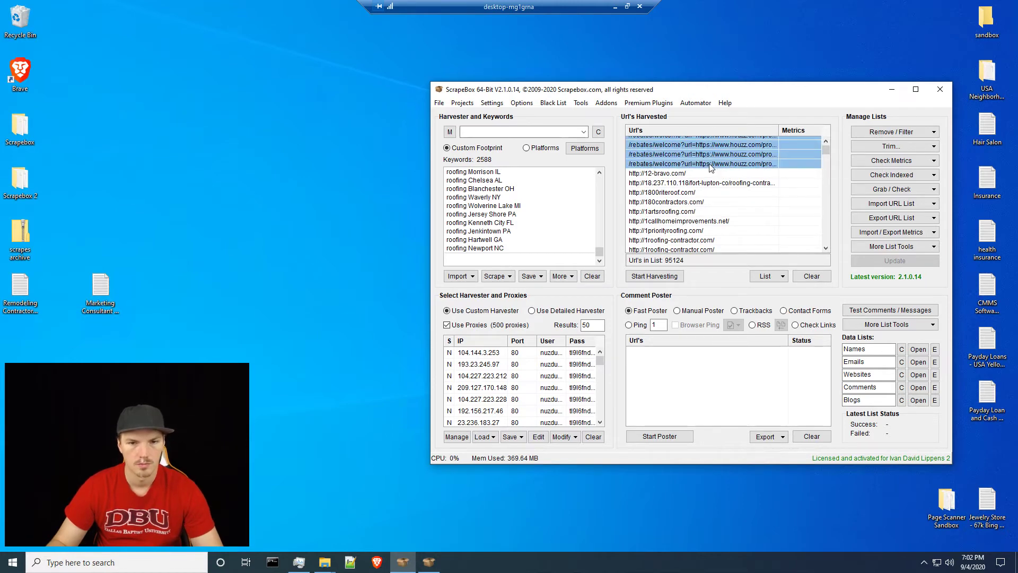
{"action": "right_click", "coordinate": [711, 165]}
{"action": "left_click", "coordinate": [753, 339]}
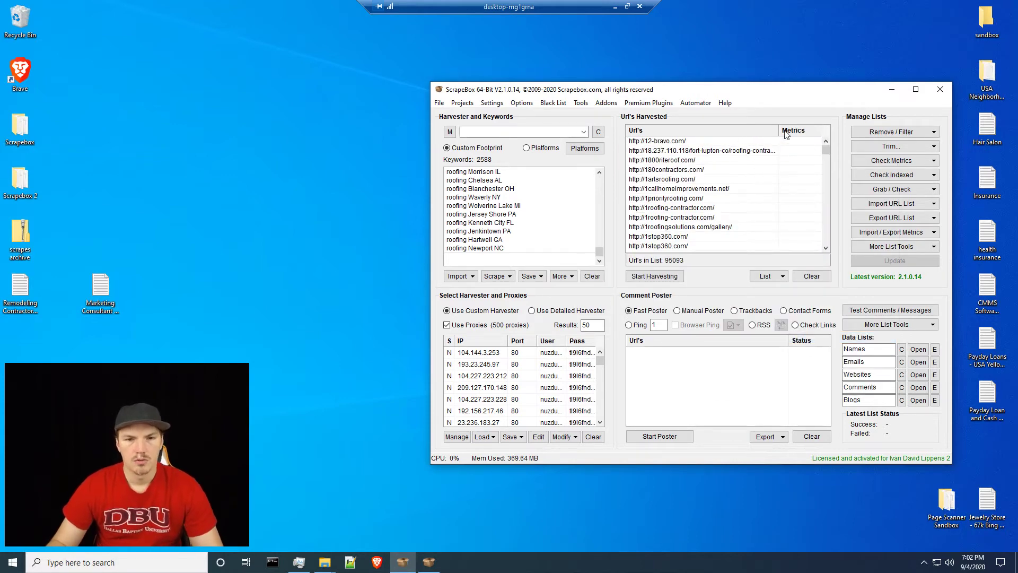
{"action": "left_click", "coordinate": [521, 103]}
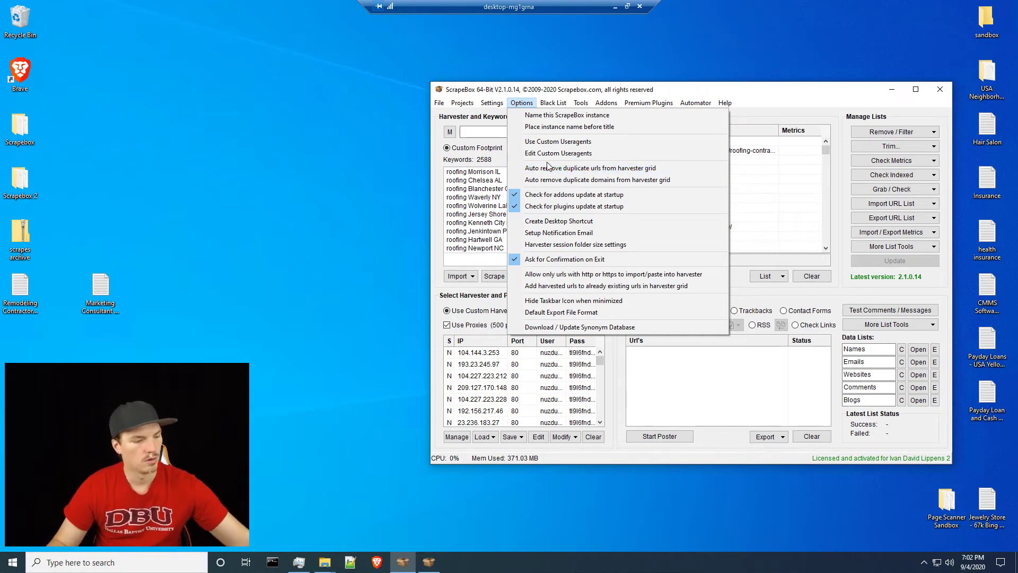
- Look through ScrapeBox's Options menu without changing anything
{"action": "left_click", "coordinate": [615, 8]}
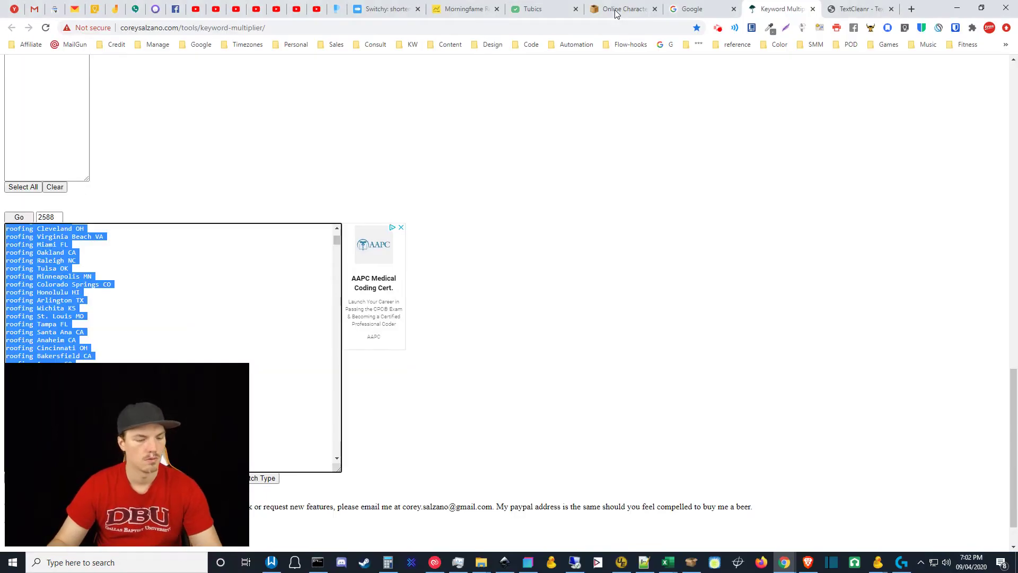
{"action": "left_click", "coordinate": [575, 562]}
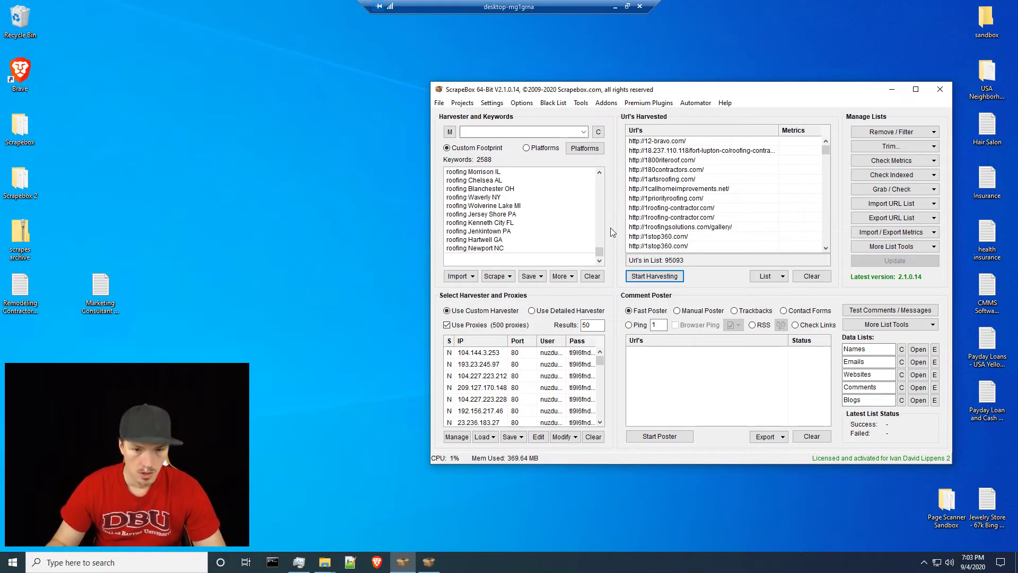
{"action": "left_click", "coordinate": [522, 103]}
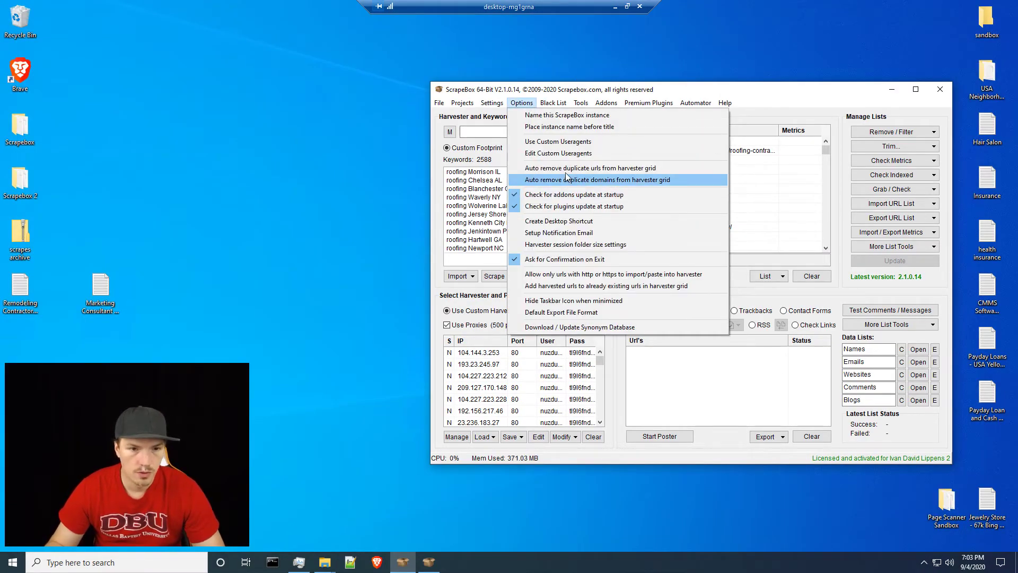
{"action": "left_click", "coordinate": [806, 115]}
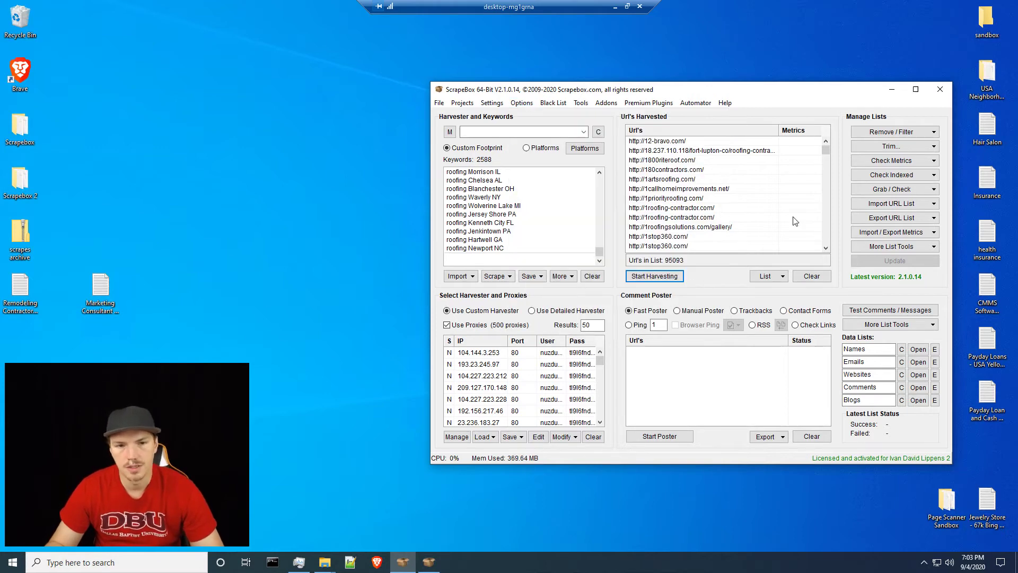
- Scroll the 95093 harvested URLs and bring up the Remove / Filter cleanup options
{"action": "left_click_drag", "start_coordinate": [825, 152], "coordinate": [826, 168]}
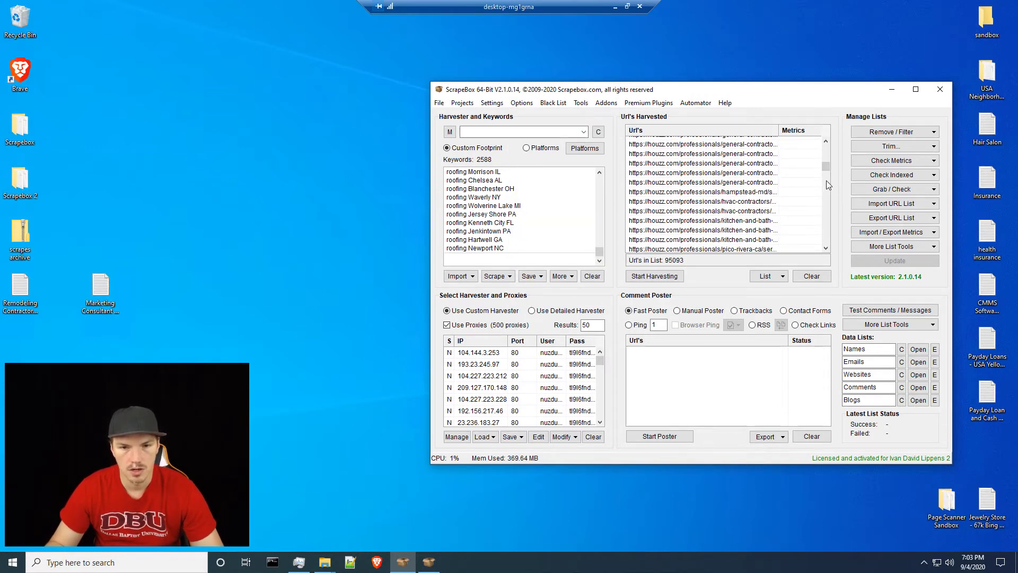
{"action": "scroll", "coordinate": [826, 202], "scroll_direction": "down", "scroll_amount": 5}
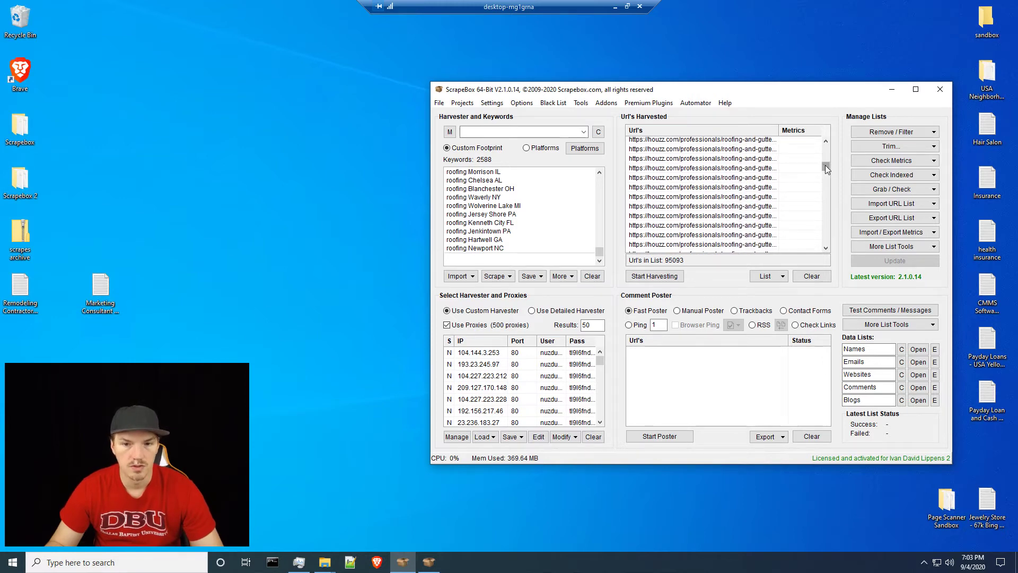
{"action": "left_click_drag", "start_coordinate": [825, 168], "coordinate": [838, 145]}
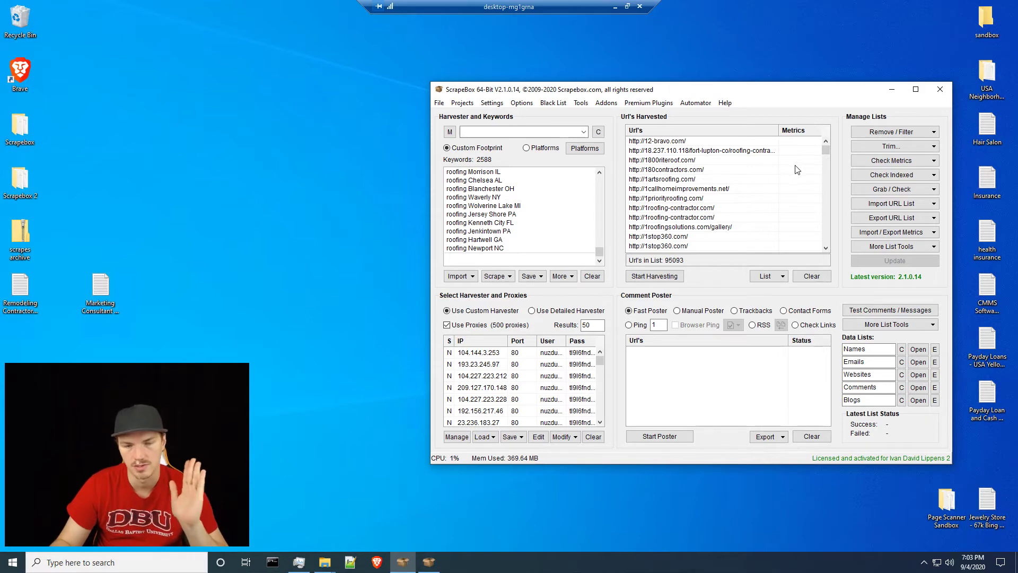
{"action": "left_click", "coordinate": [875, 132]}
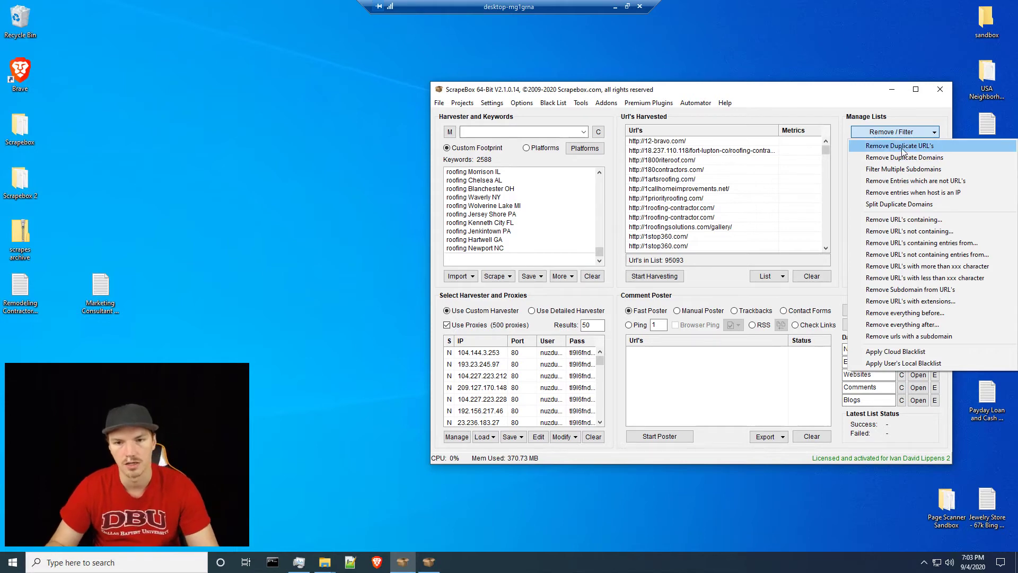
- Remove duplicate URLs to leave 69519, glance at the email crawler, and reopen Grab / Check
{"action": "left_click", "coordinate": [902, 146]}
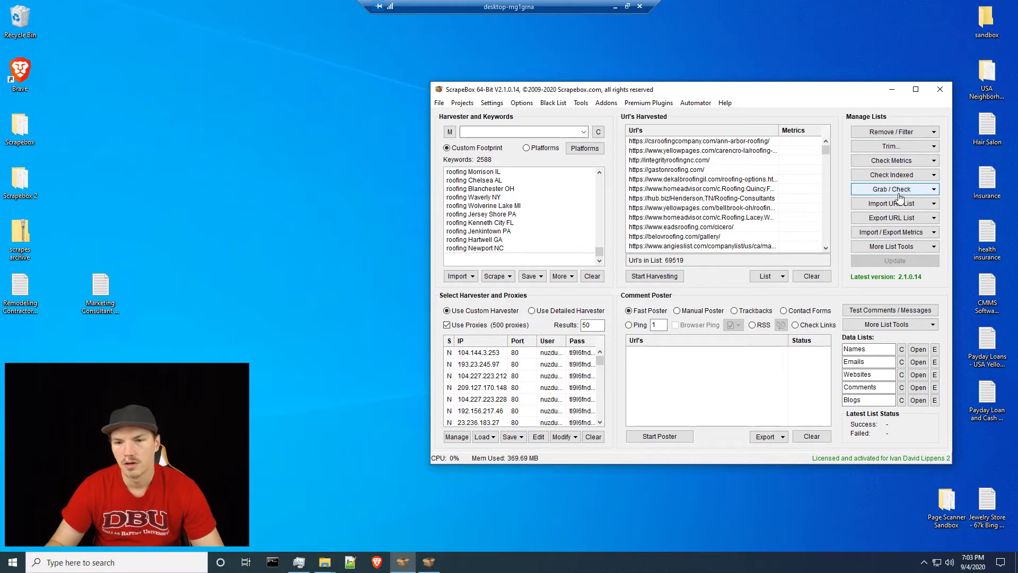
{"action": "left_click", "coordinate": [872, 189]}
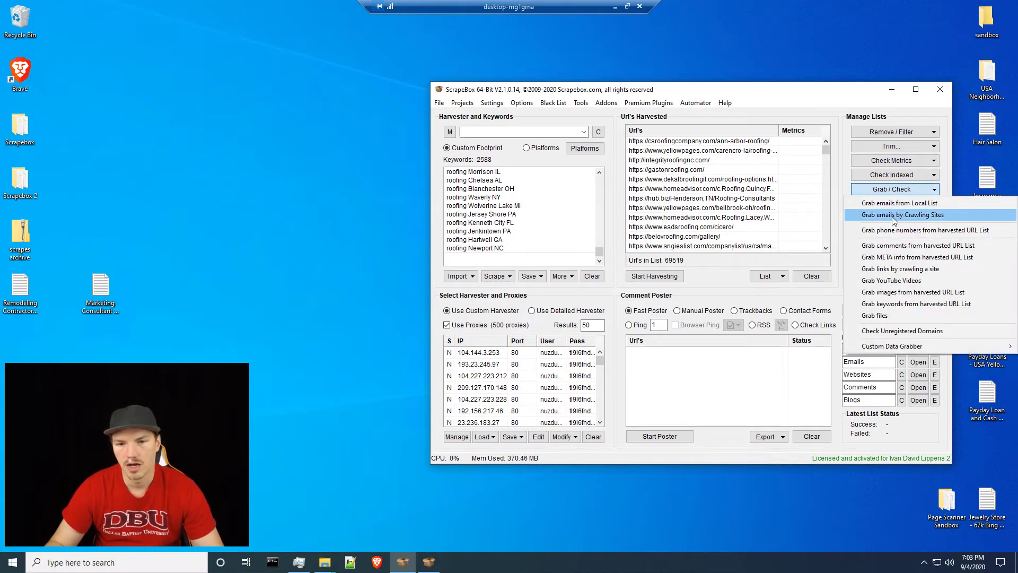
{"action": "left_click", "coordinate": [895, 217]}
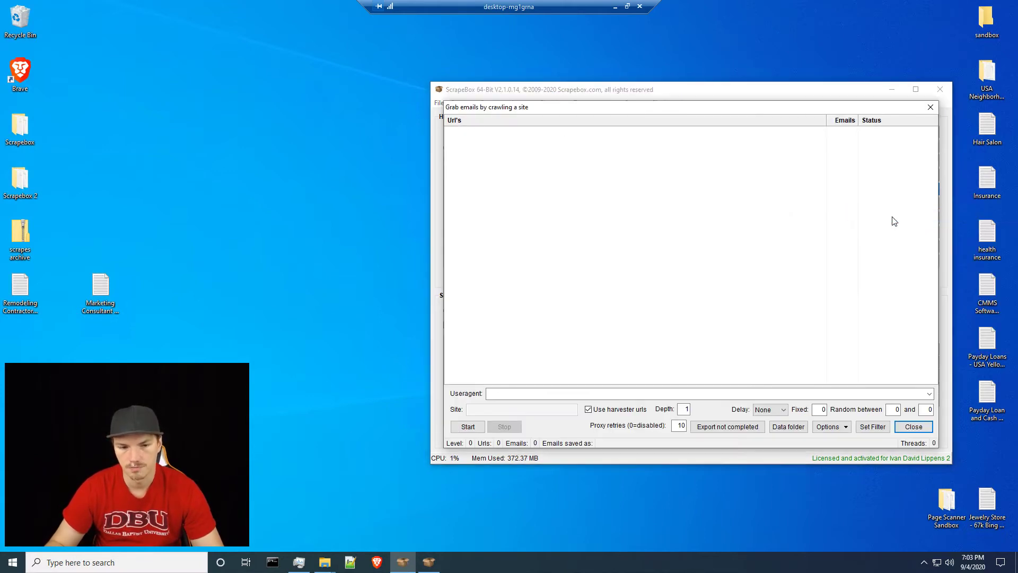
{"action": "left_click", "coordinate": [930, 107]}
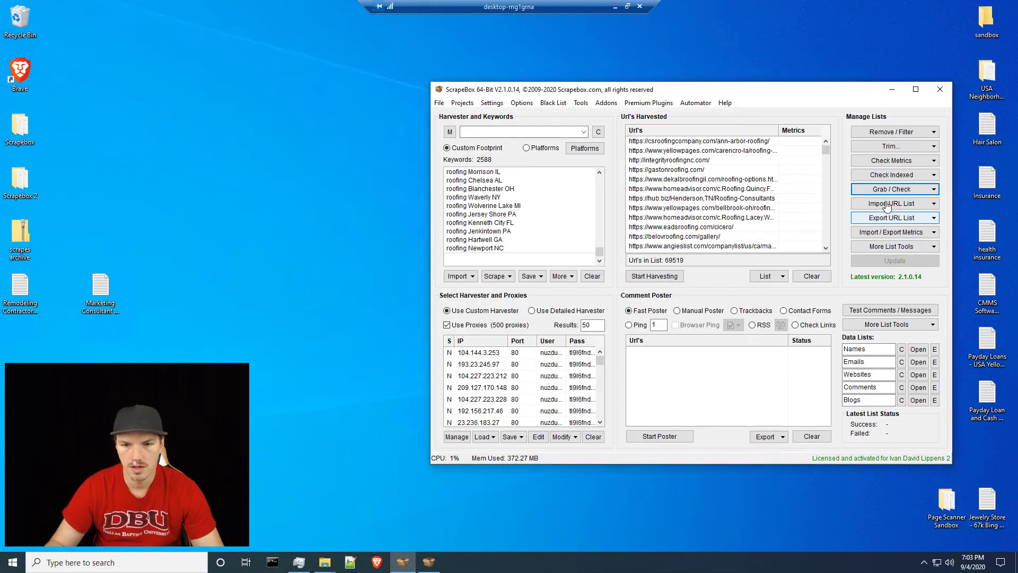
{"action": "left_click", "coordinate": [891, 189]}
- Load the Corcoran module in the custom grabber editor and open its email and phone masks
{"action": "mouse_move", "coordinate": [883, 346]}
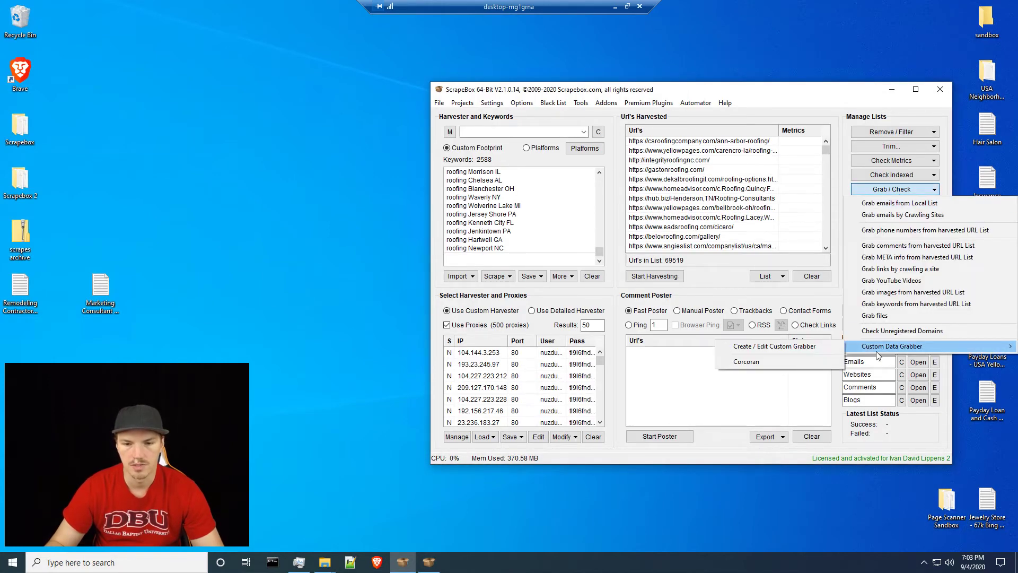
{"action": "left_click", "coordinate": [771, 348]}
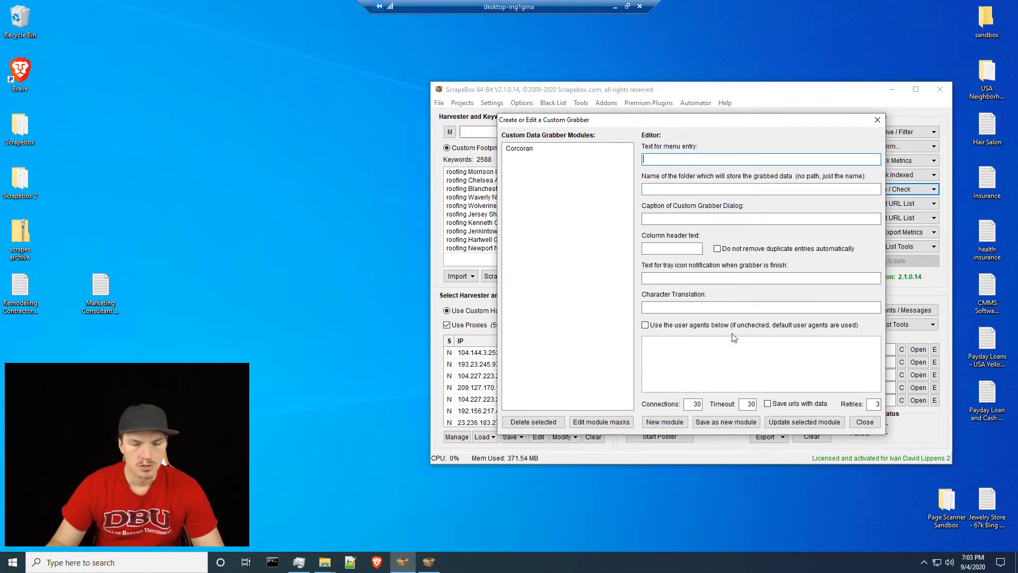
{"action": "left_click", "coordinate": [529, 151]}
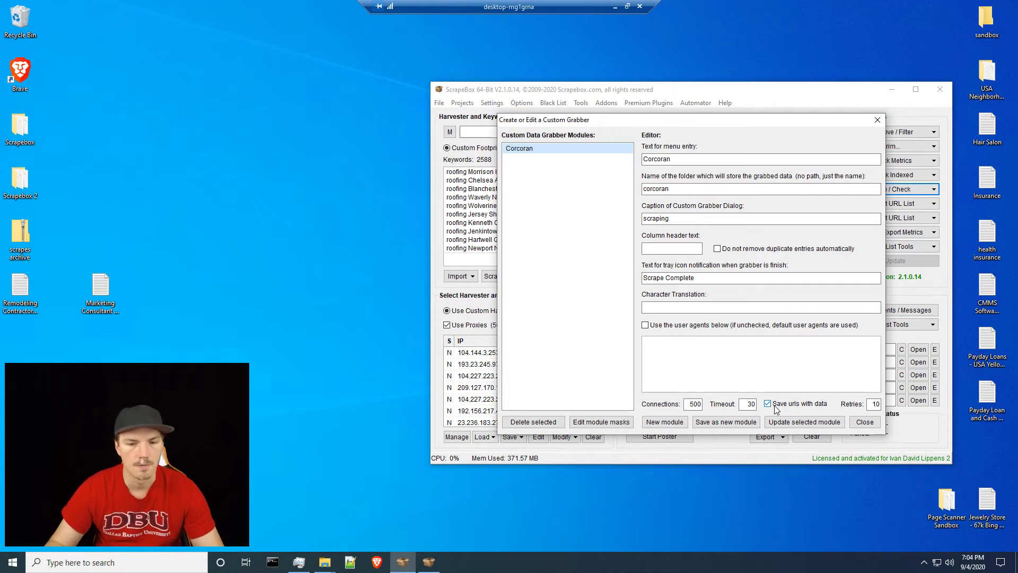
{"action": "left_click", "coordinate": [655, 157]}
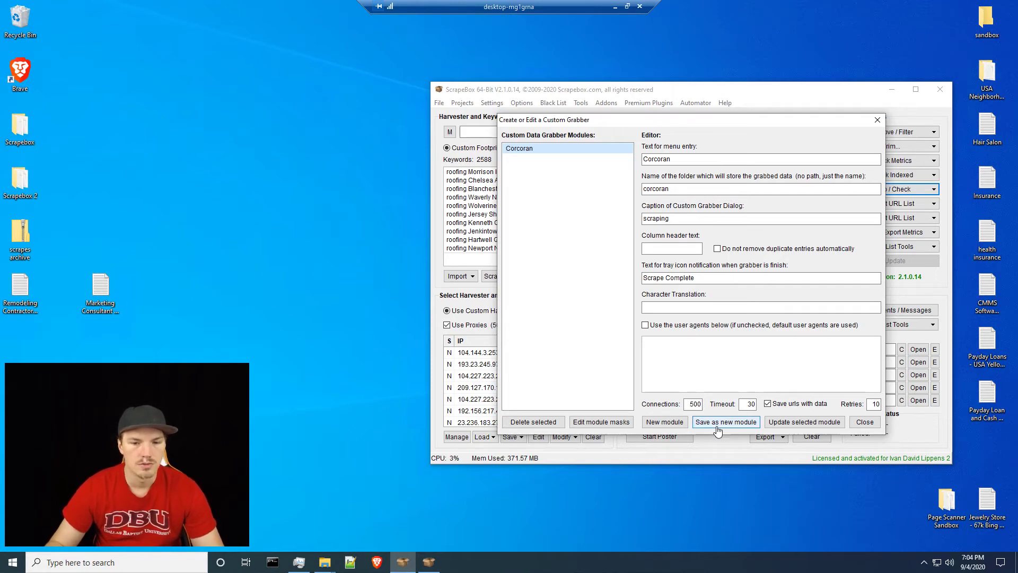
{"action": "left_click", "coordinate": [597, 422]}
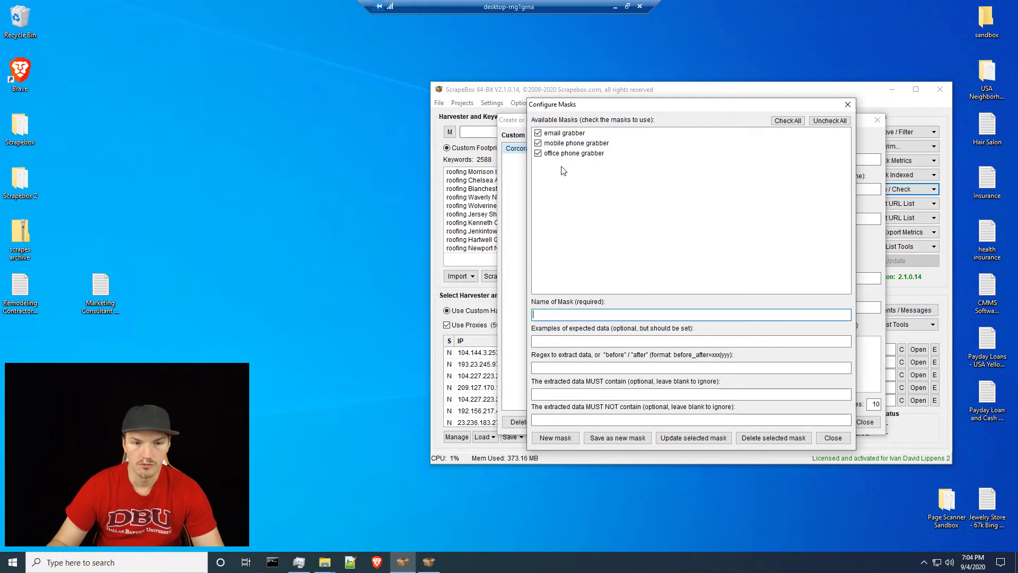
- Inspect the email grabber's mailto rule requiring @ and excluding info, plw, relocationdepartment addresses
{"action": "left_click", "coordinate": [559, 133]}
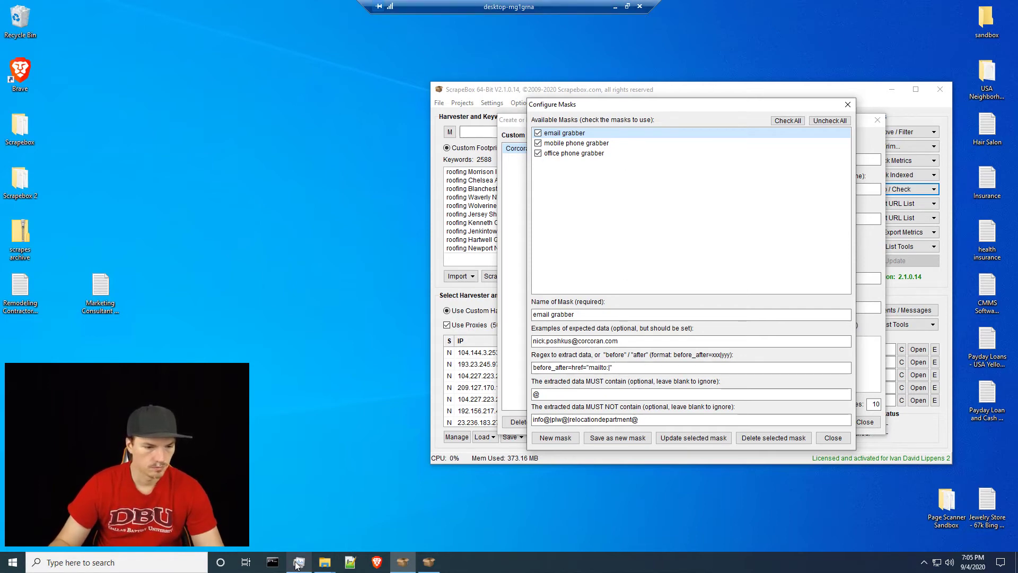
{"action": "left_click", "coordinate": [377, 561]}
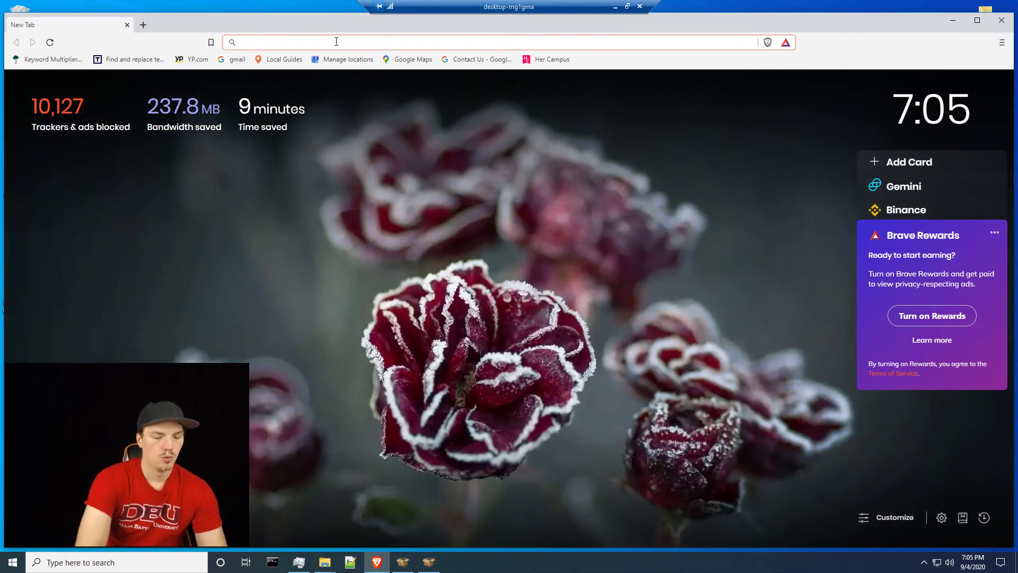
- Go to corcoran.com, block the location request, and open an NYC agent's profile
{"action": "type", "text": "corcoran"}
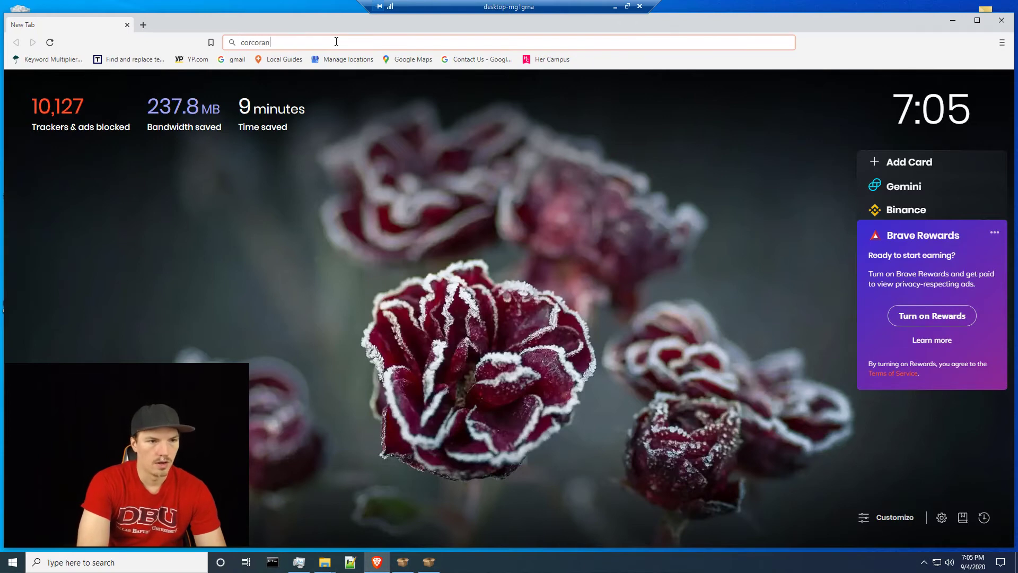
{"action": "key", "text": "Return"}
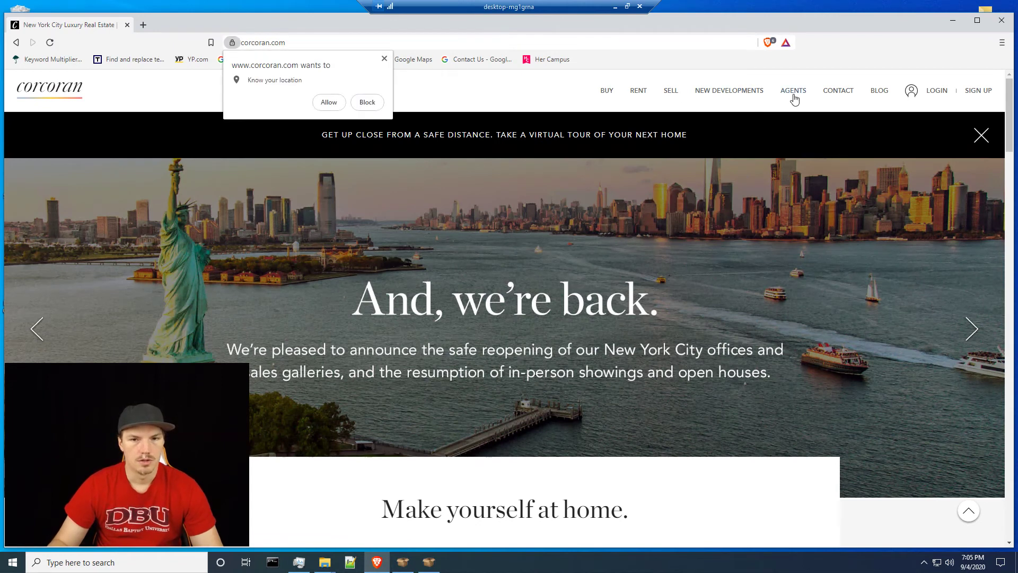
{"action": "left_click", "coordinate": [368, 103]}
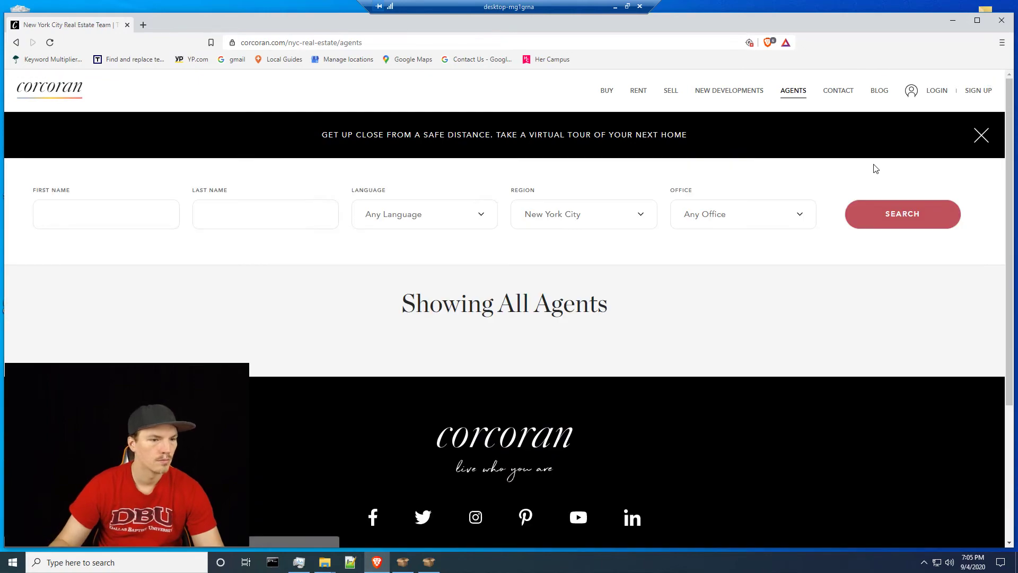
{"action": "scroll", "coordinate": [710, 276], "scroll_direction": "down", "scroll_amount": 1}
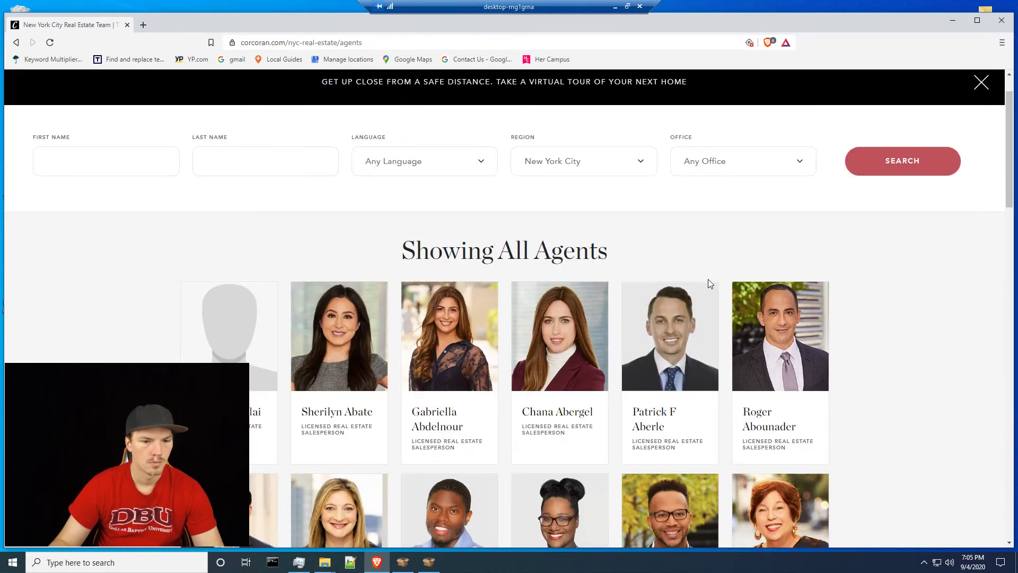
{"action": "left_click", "coordinate": [434, 416]}
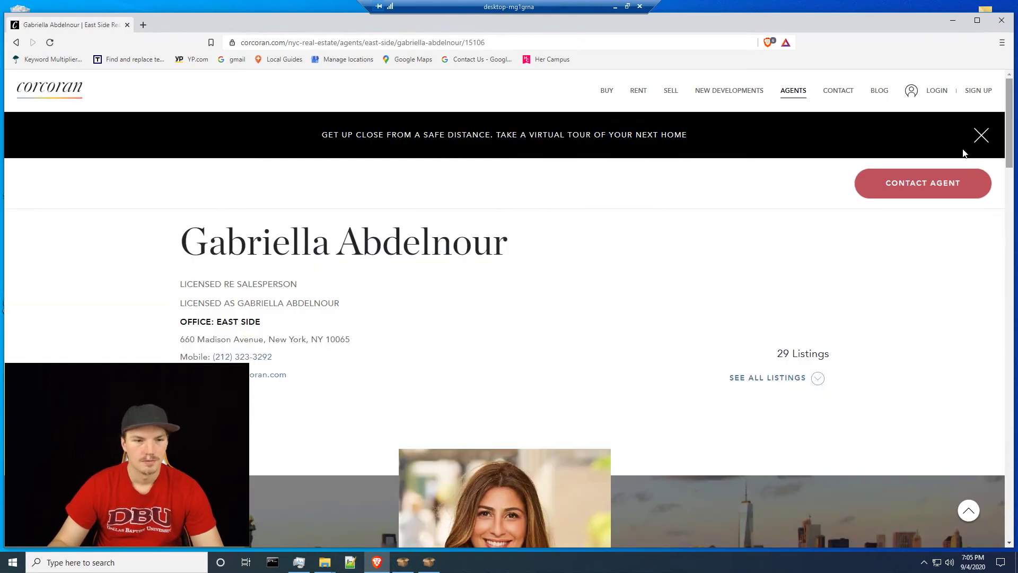
- View the agent profile's page source and search it for '@', then 'mailto'
{"action": "scroll", "coordinate": [671, 322], "scroll_direction": "down", "scroll_amount": 3}
{"action": "right_click", "coordinate": [643, 269]}
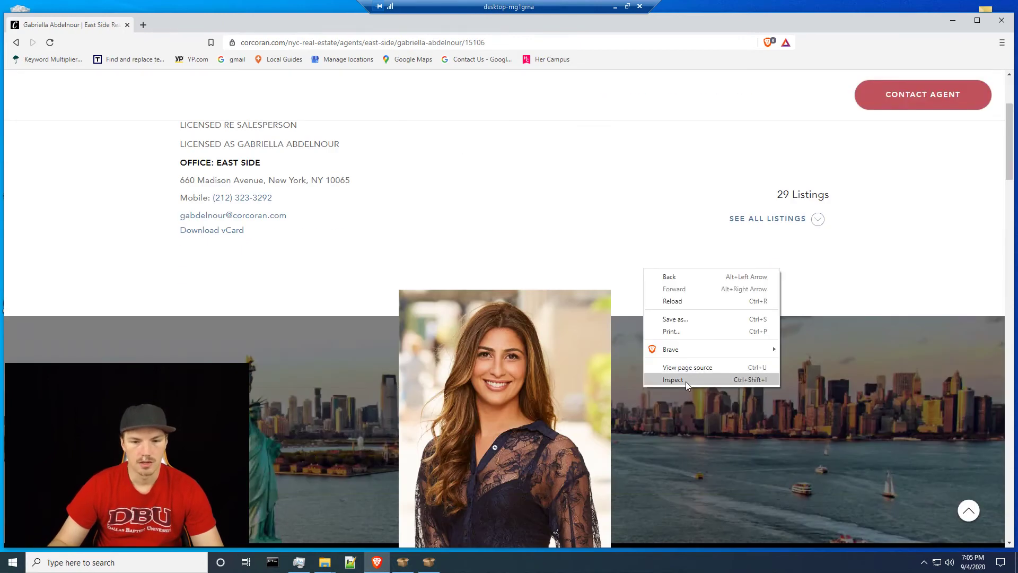
{"action": "left_click", "coordinate": [690, 367]}
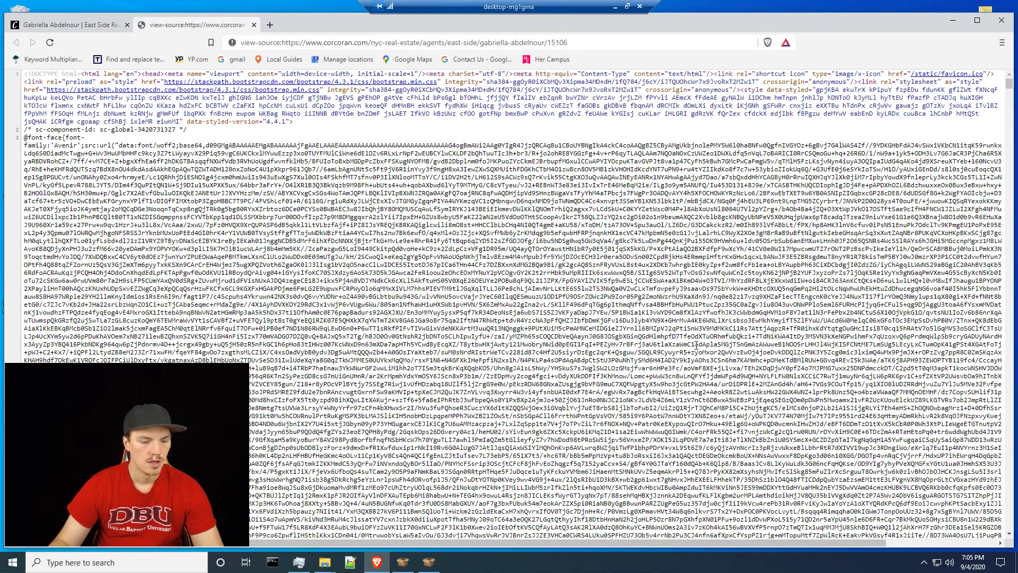
{"action": "key", "text": "ctrl+f"}
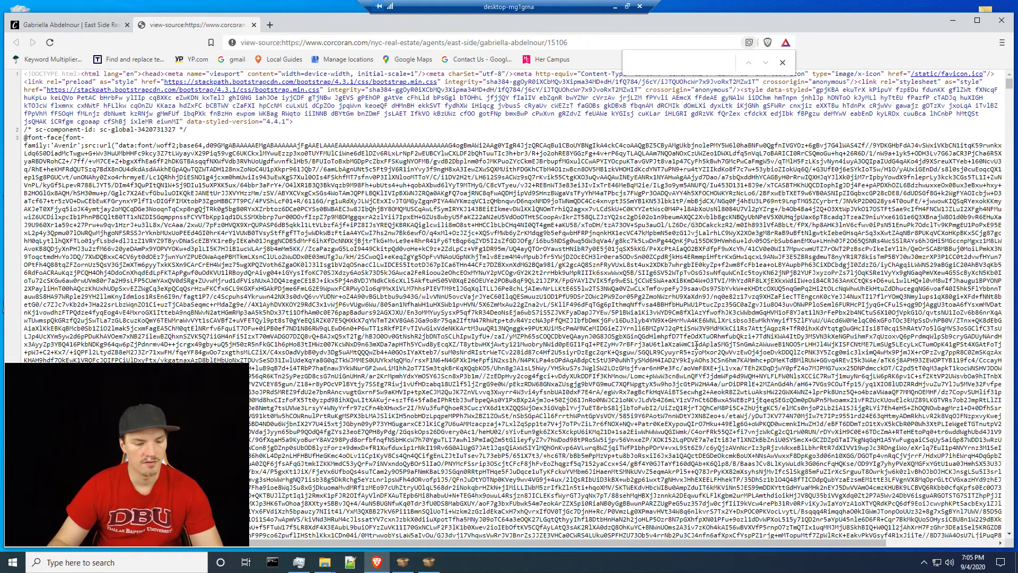
{"action": "type", "text": "@"}
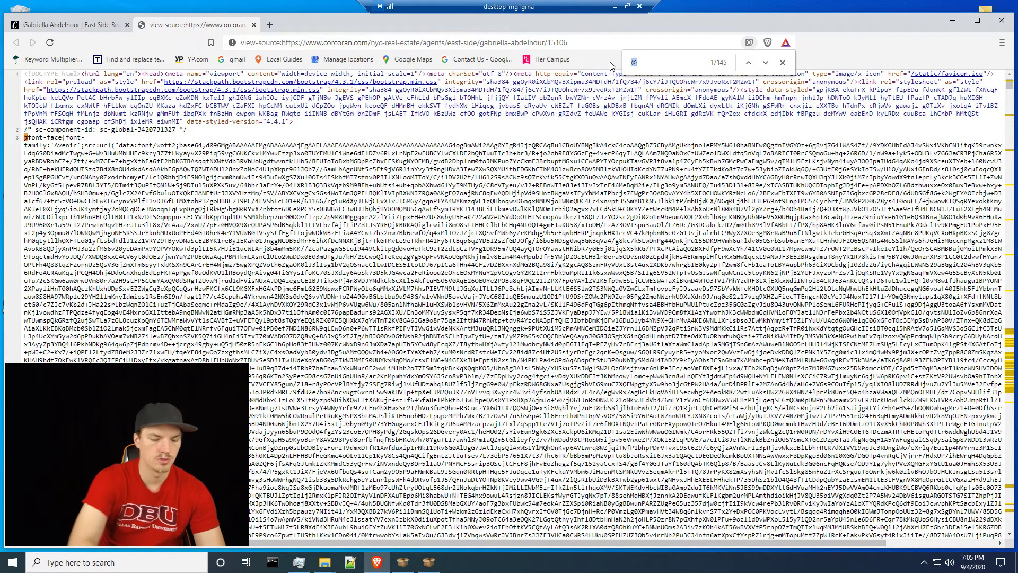
{"action": "type", "text": "mailto"}
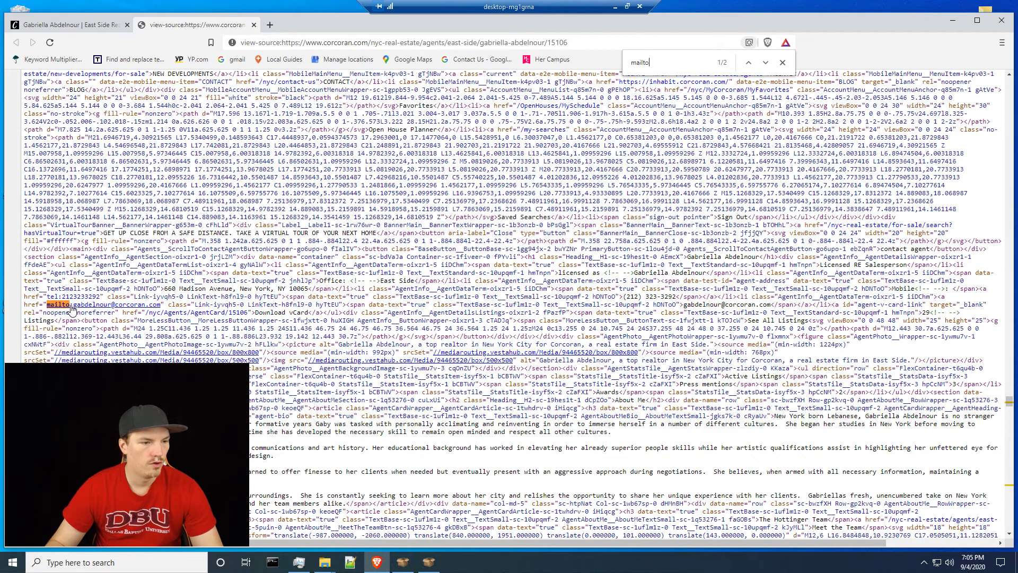
- Review the Corcoran email regex, mobile phone and office phone grabber masks
{"action": "left_click", "coordinate": [404, 566]}
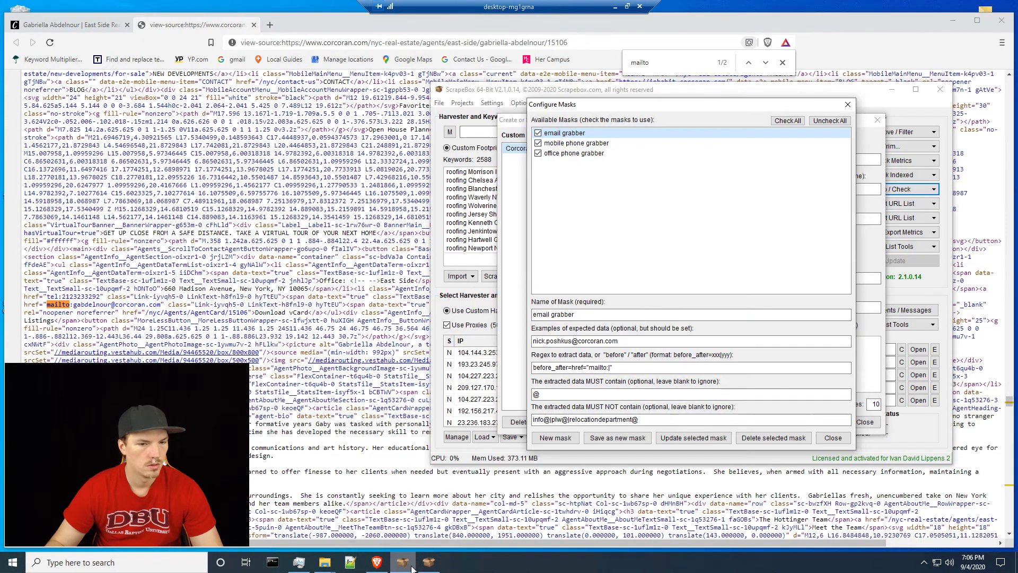
{"action": "left_click", "coordinate": [604, 368]}
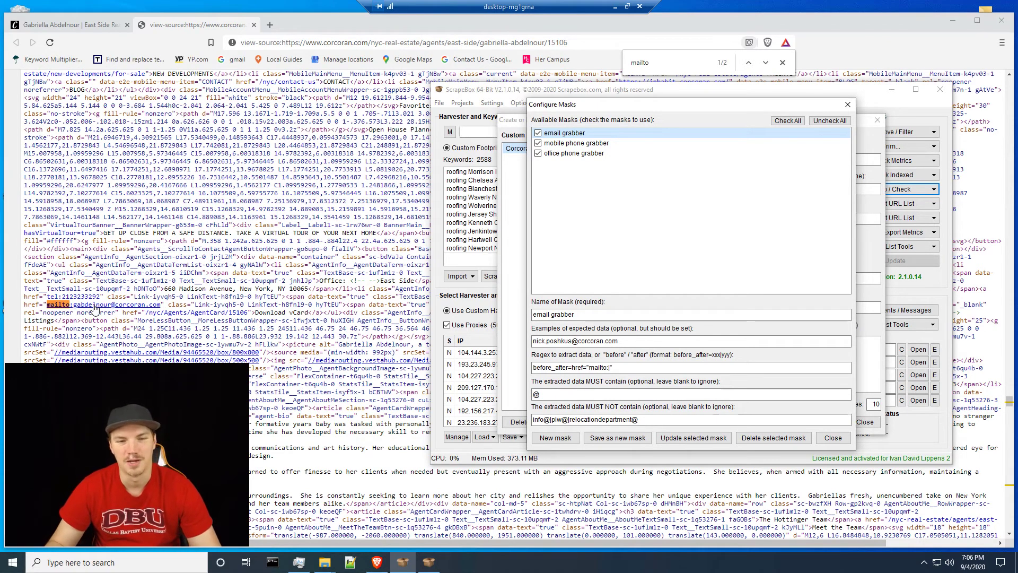
{"action": "left_click", "coordinate": [588, 144]}
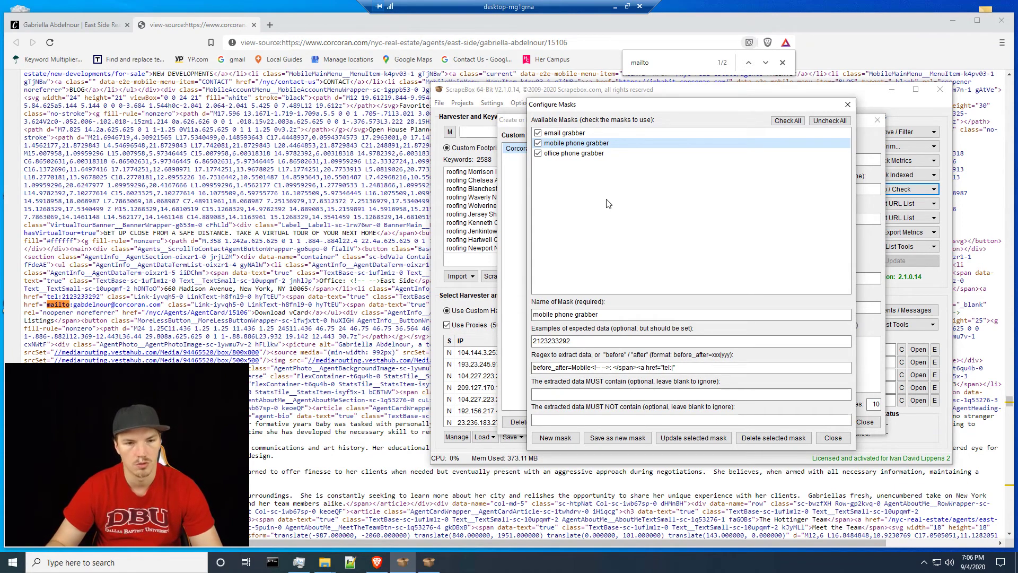
{"action": "left_click", "coordinate": [572, 155]}
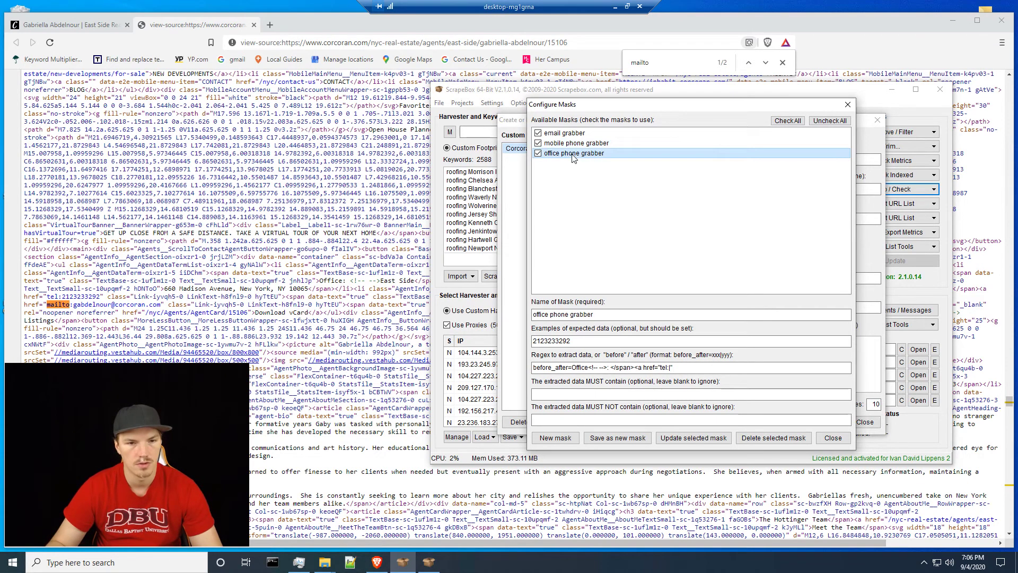
- Close the mask configuration and the custom grabber editor, keeping all three masks enabled
{"action": "left_click", "coordinate": [833, 438]}
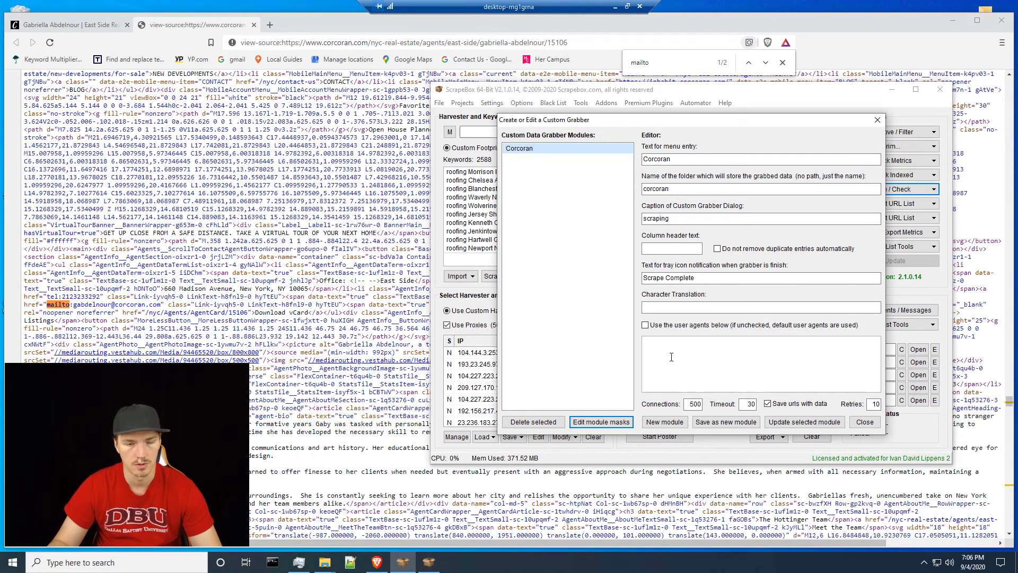
{"action": "left_click", "coordinate": [866, 422]}
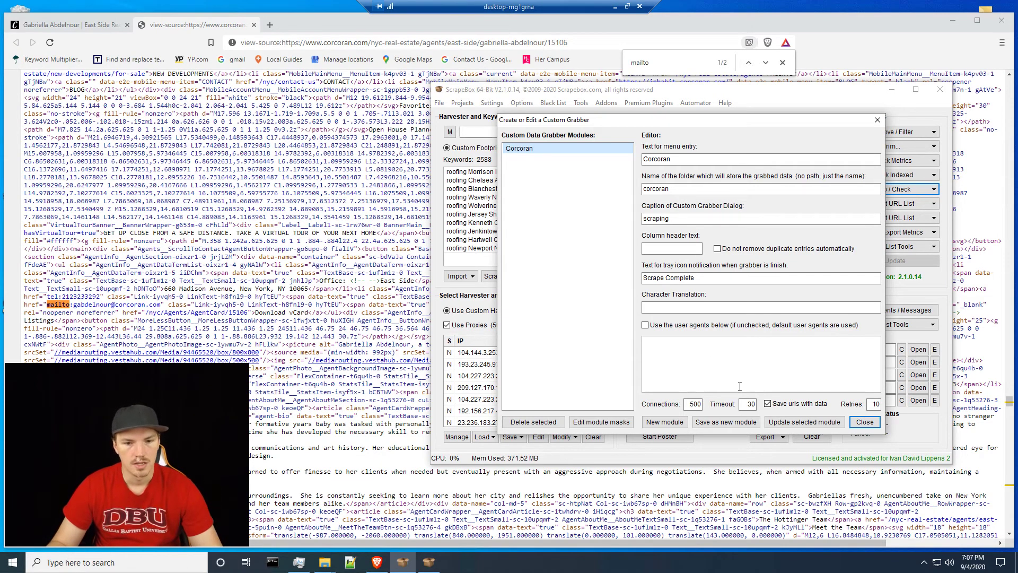
{"action": "left_click", "coordinate": [604, 421]}
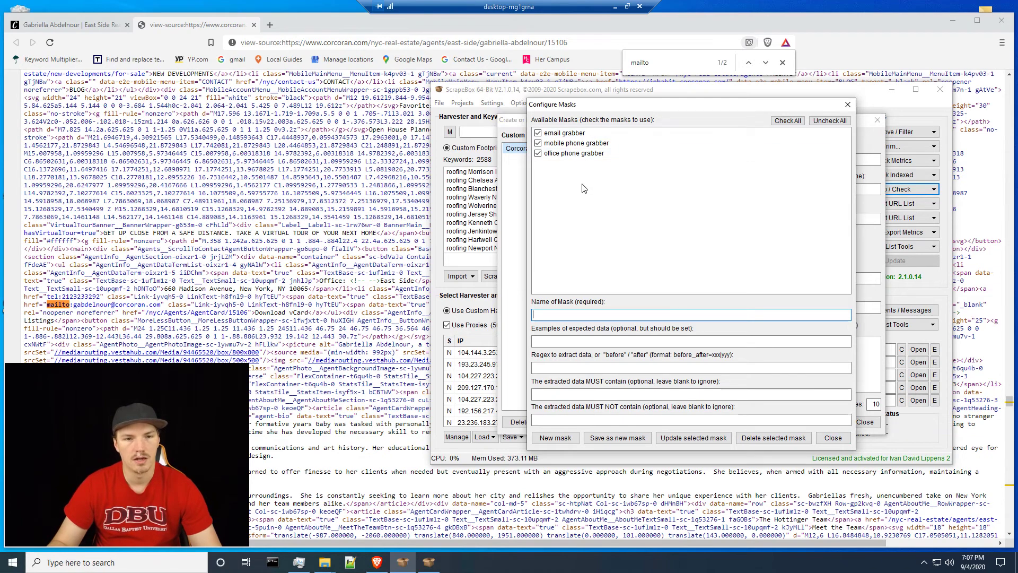
{"action": "left_click", "coordinate": [831, 439]}
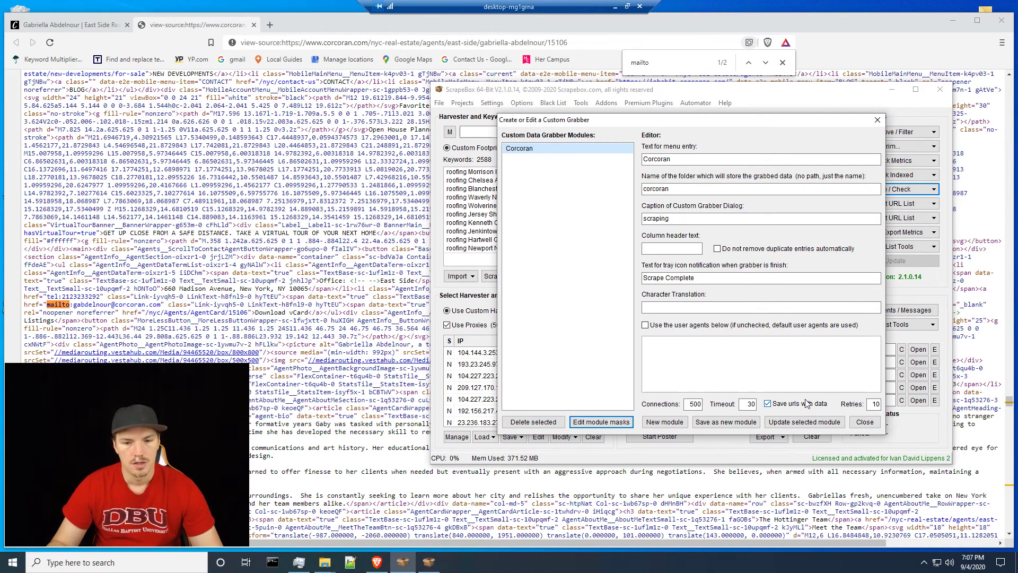
{"action": "left_click", "coordinate": [866, 422]}
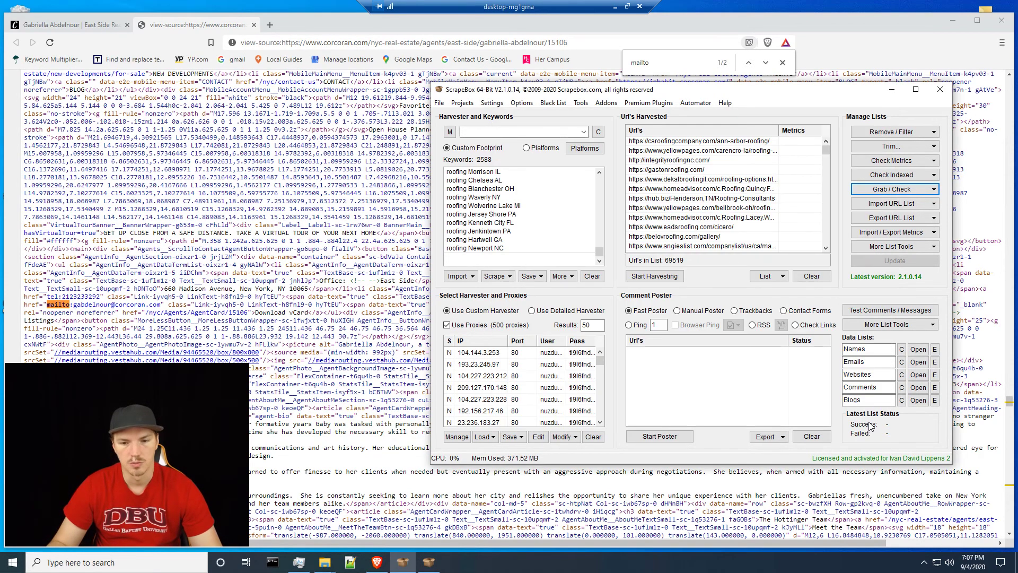
- Open the email crawler for the harvested sites and set the crawl depth to 2
{"action": "left_click", "coordinate": [909, 189]}
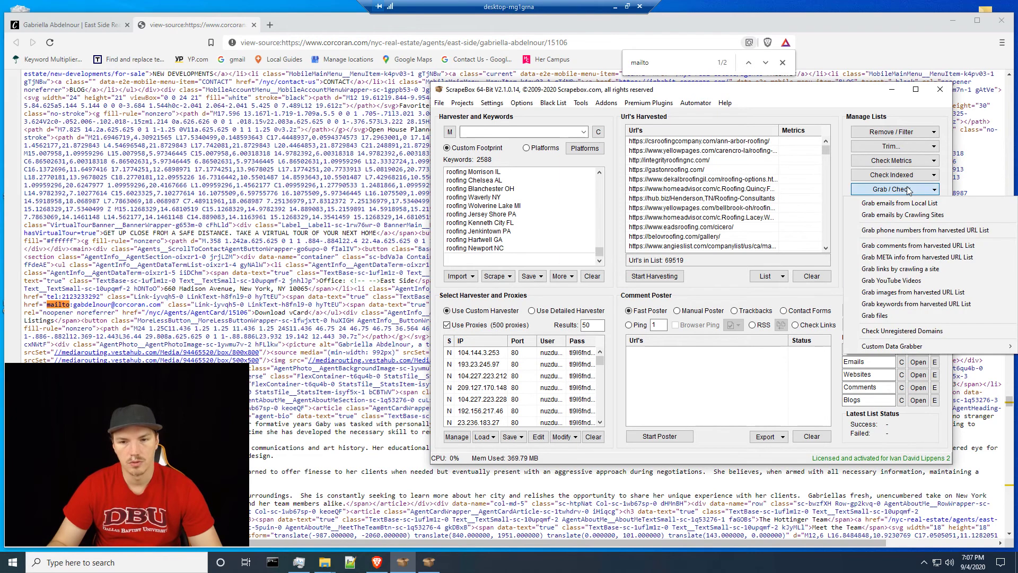
{"action": "left_click", "coordinate": [892, 217]}
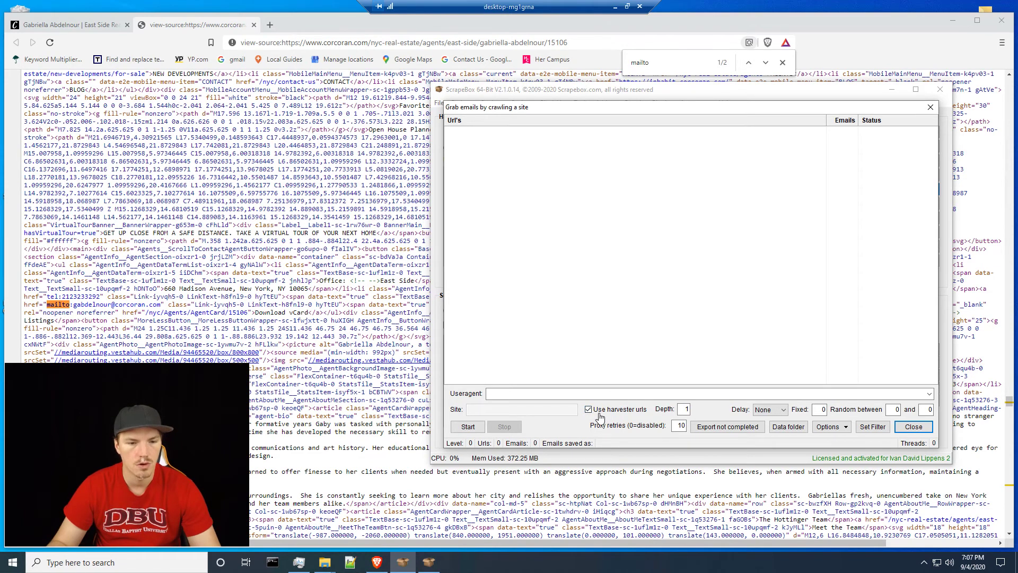
{"action": "left_click", "coordinate": [525, 394]}
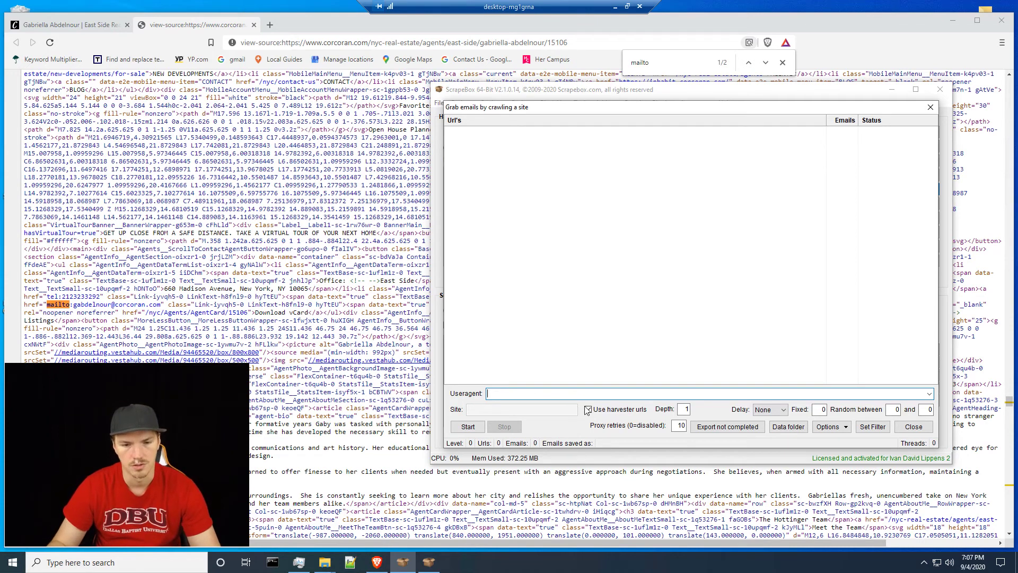
{"action": "double_click", "coordinate": [685, 409]}
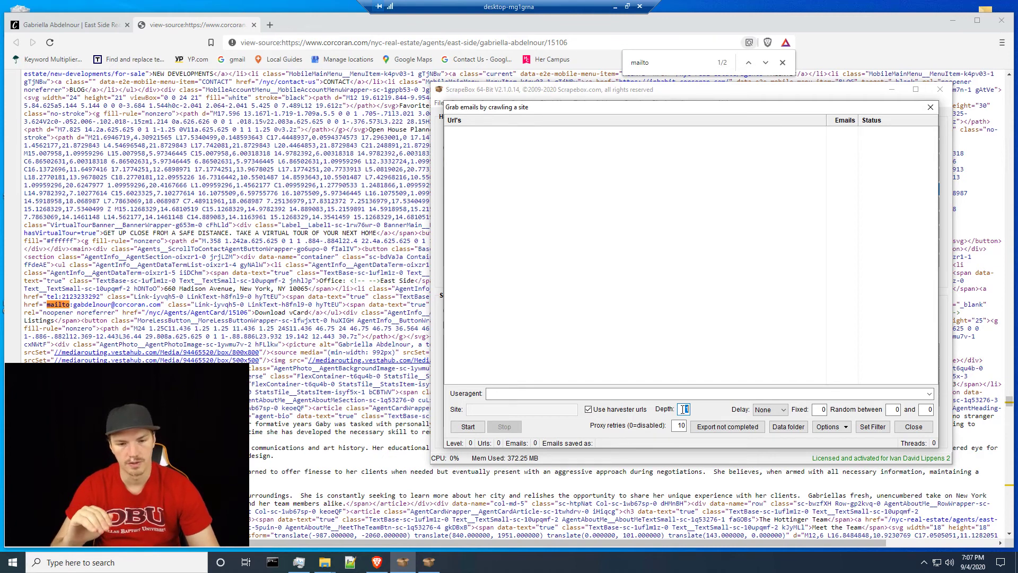
{"action": "type", "text": "2"}
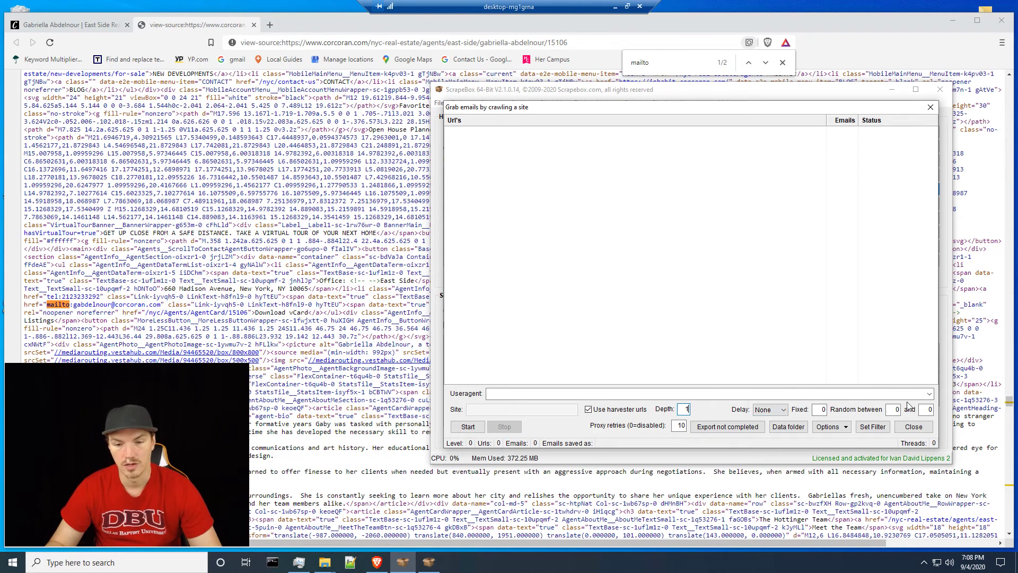
- Keep proxy retries at 10, check the email filter, and start crawling all 69519 URLs
{"action": "left_click", "coordinate": [679, 427]}
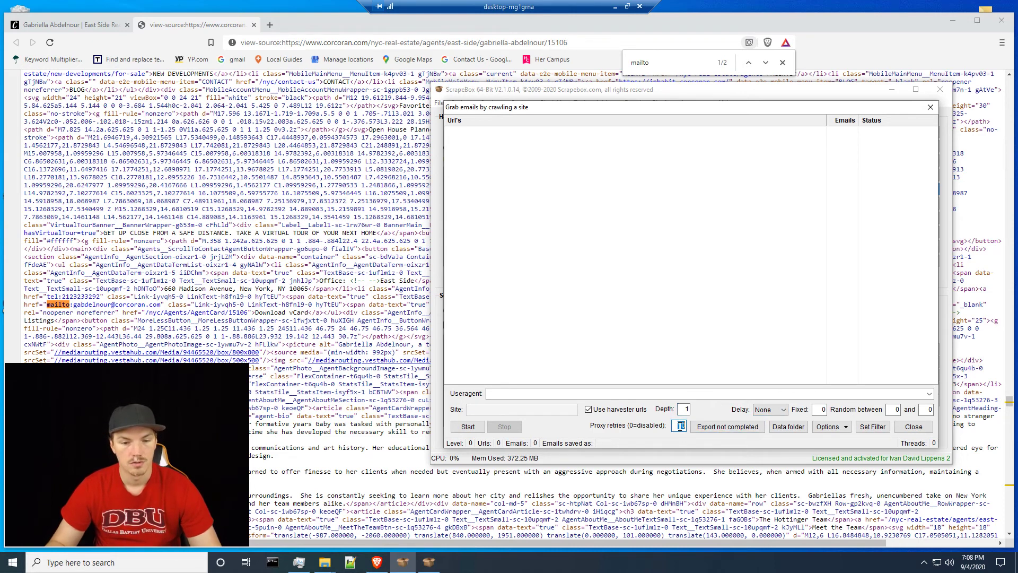
{"action": "type", "text": "30"}
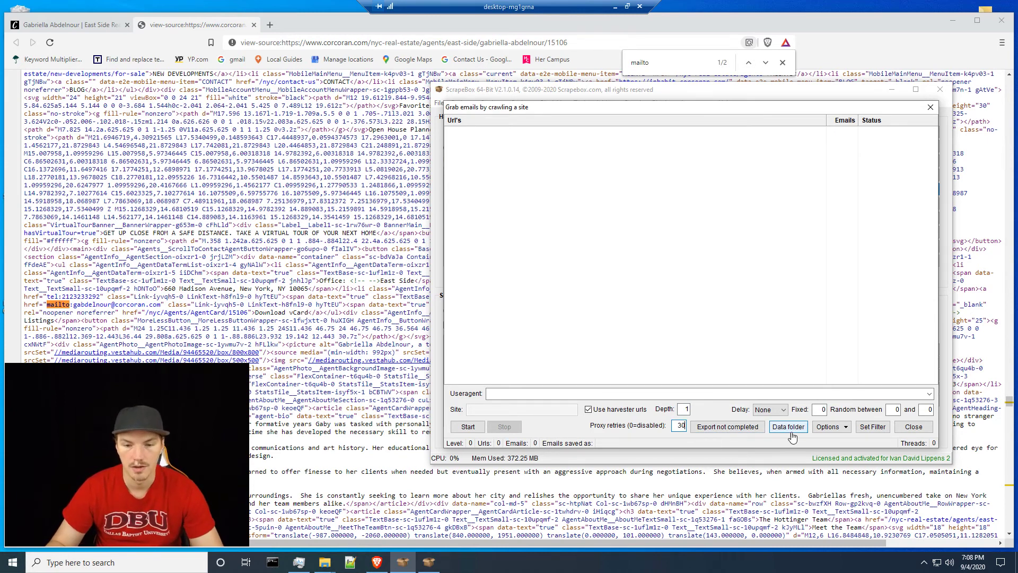
{"action": "key", "text": "ctrl+z"}
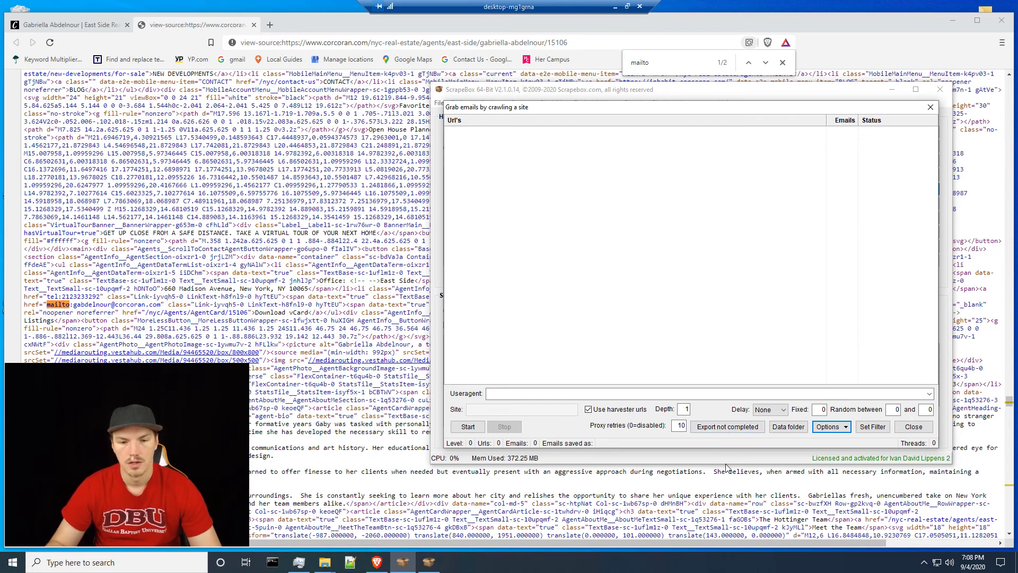
{"action": "left_click", "coordinate": [868, 428]}
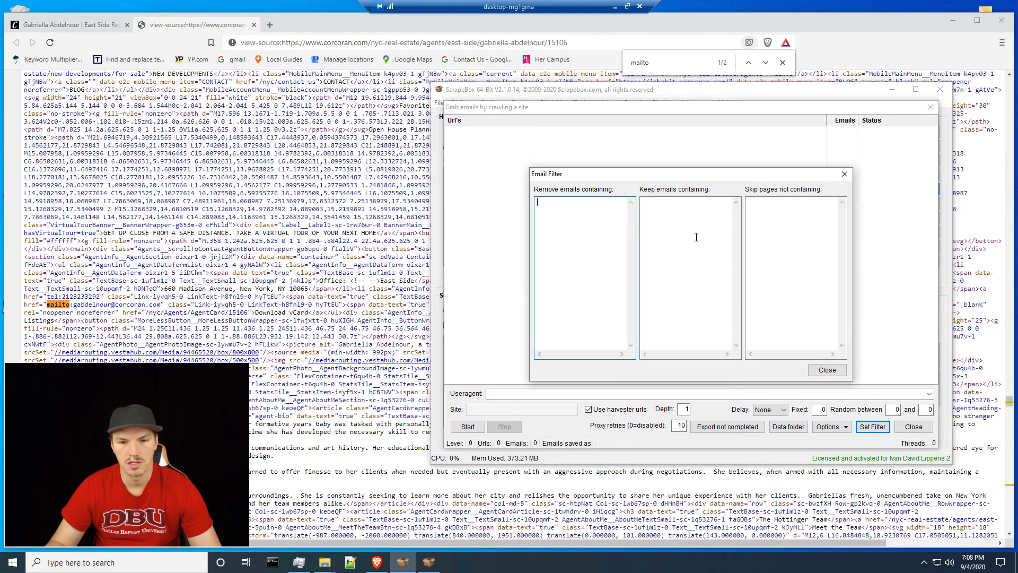
{"action": "left_click", "coordinate": [826, 370]}
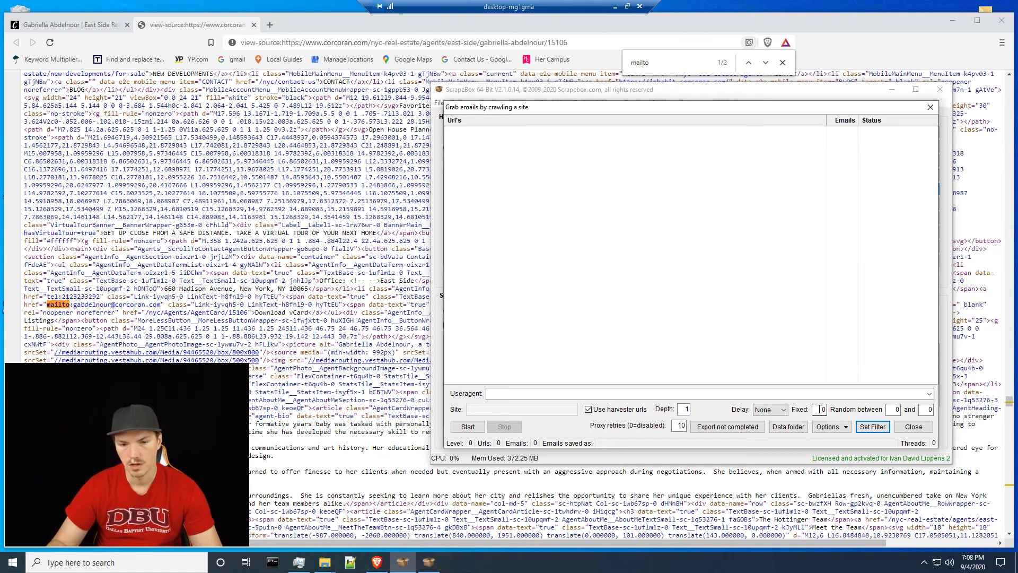
{"action": "left_click", "coordinate": [770, 408]}
{"action": "left_click", "coordinate": [767, 418]}
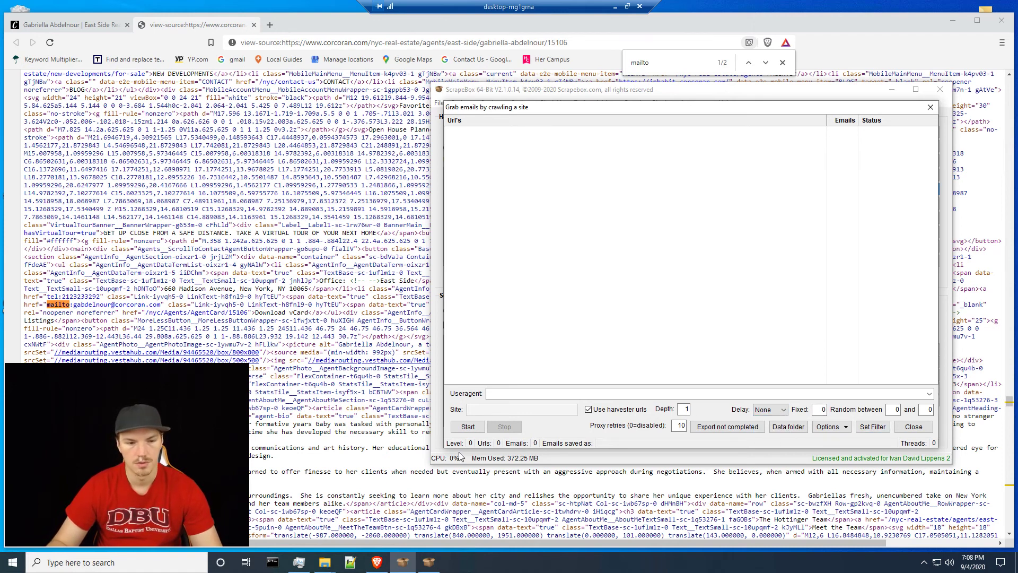
{"action": "left_click", "coordinate": [462, 431]}
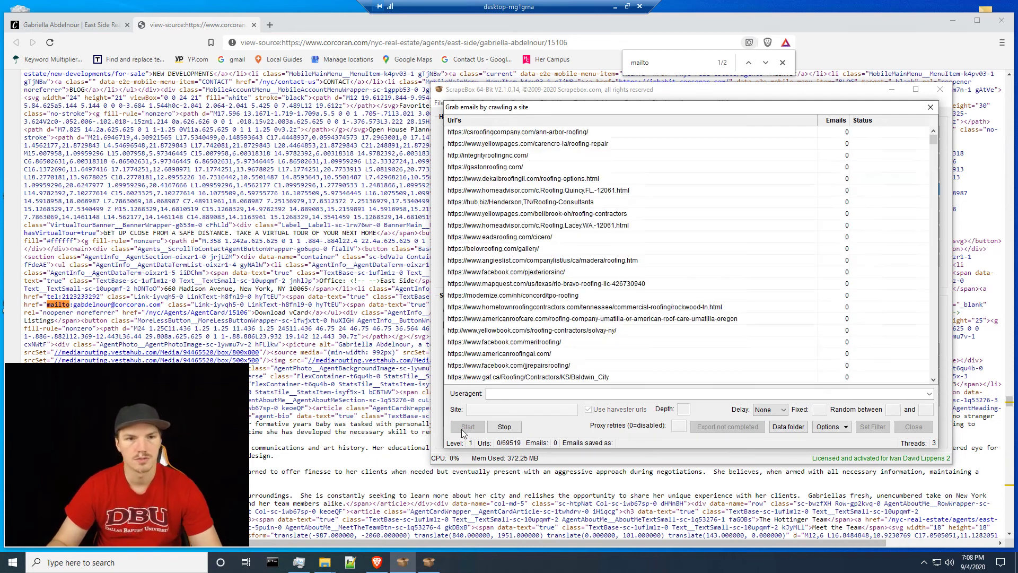
- Close the page-source browser, then clear the second ScrapeBox's URL and keyword lists and minimize it
{"action": "left_click", "coordinate": [1002, 17]}
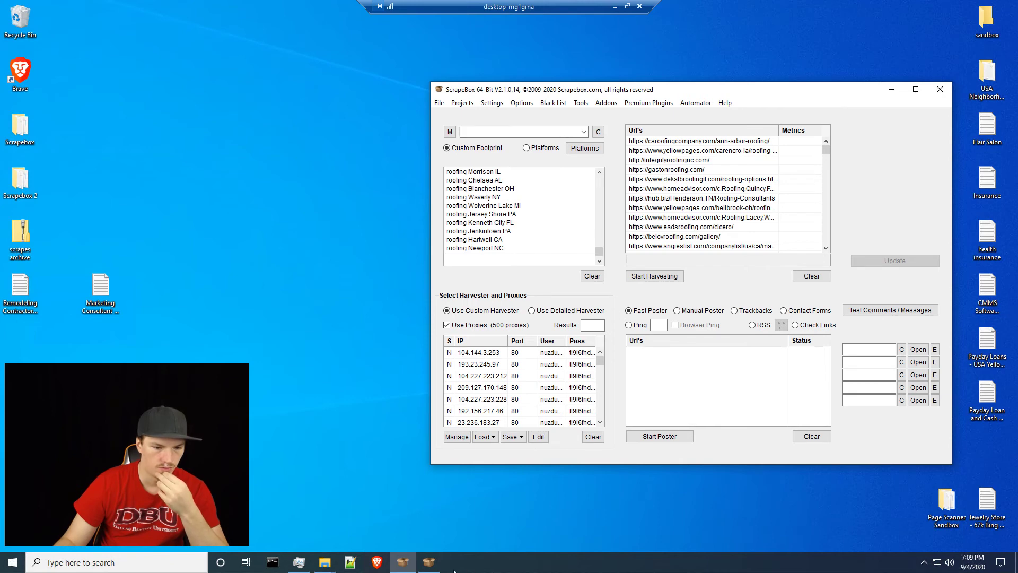
{"action": "left_click", "coordinate": [431, 564]}
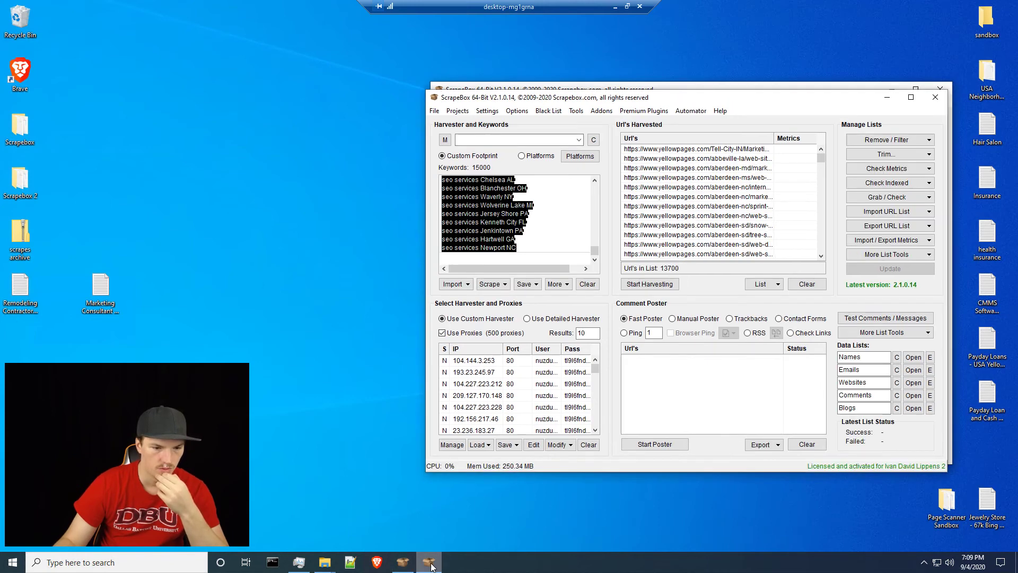
{"action": "left_click", "coordinate": [806, 285]}
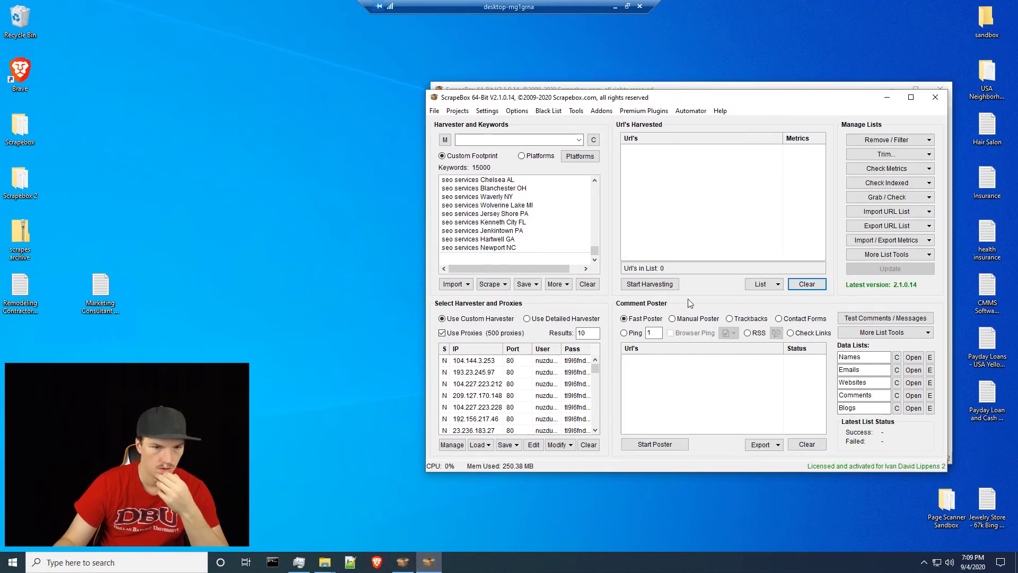
{"action": "left_click", "coordinate": [587, 285]}
{"action": "left_click", "coordinate": [887, 97]}
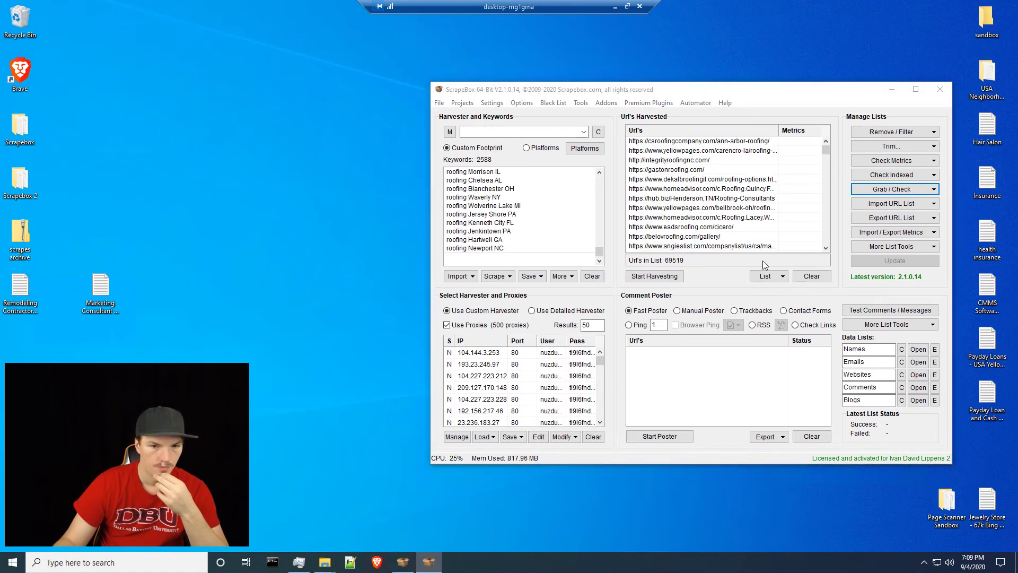
- Return to the running email crawl, now at 979 URLs and 523 emails
{"action": "left_click", "coordinate": [623, 397]}
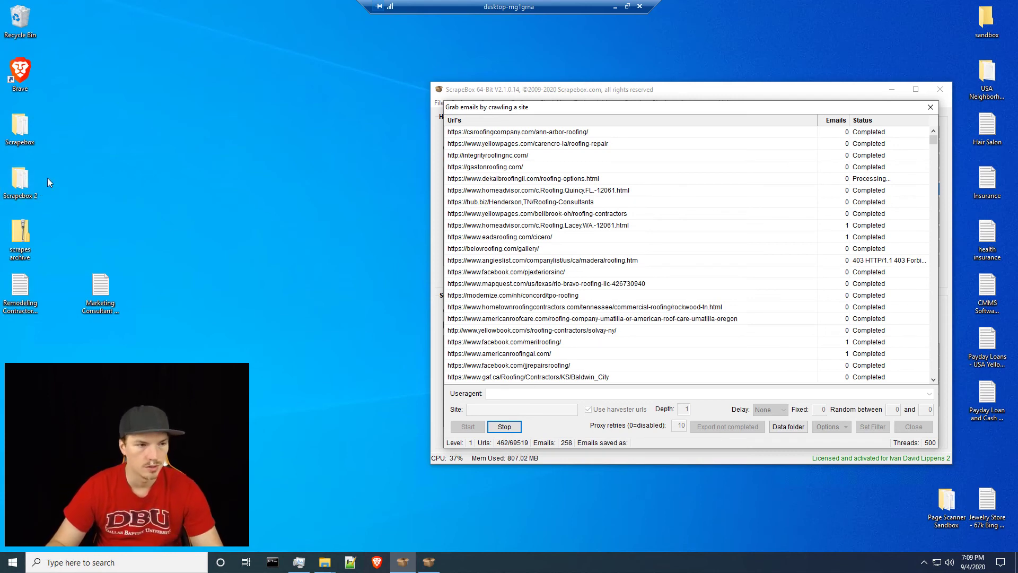
{"action": "left_click", "coordinate": [20, 183]}
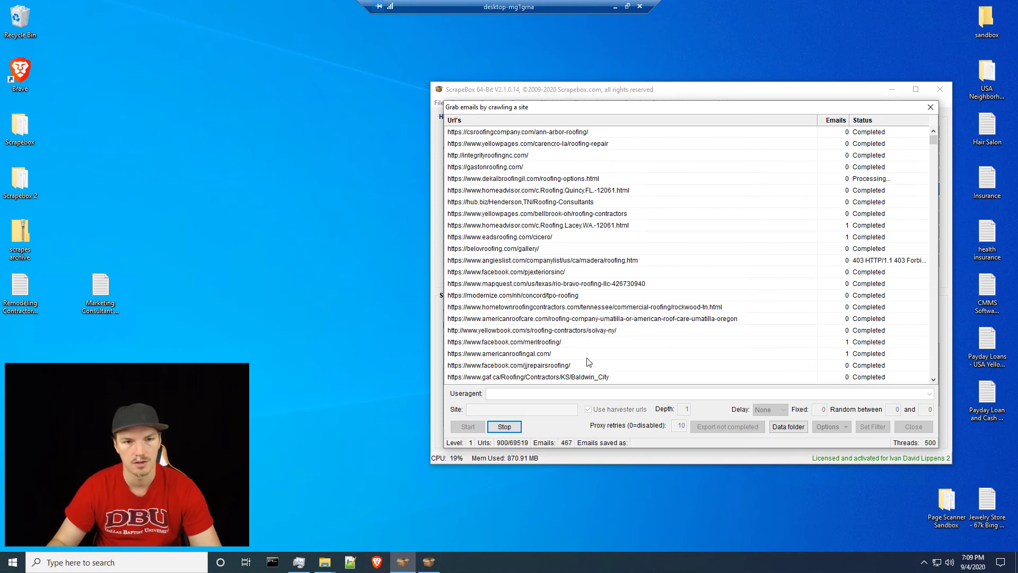
{"action": "left_click", "coordinate": [614, 262]}
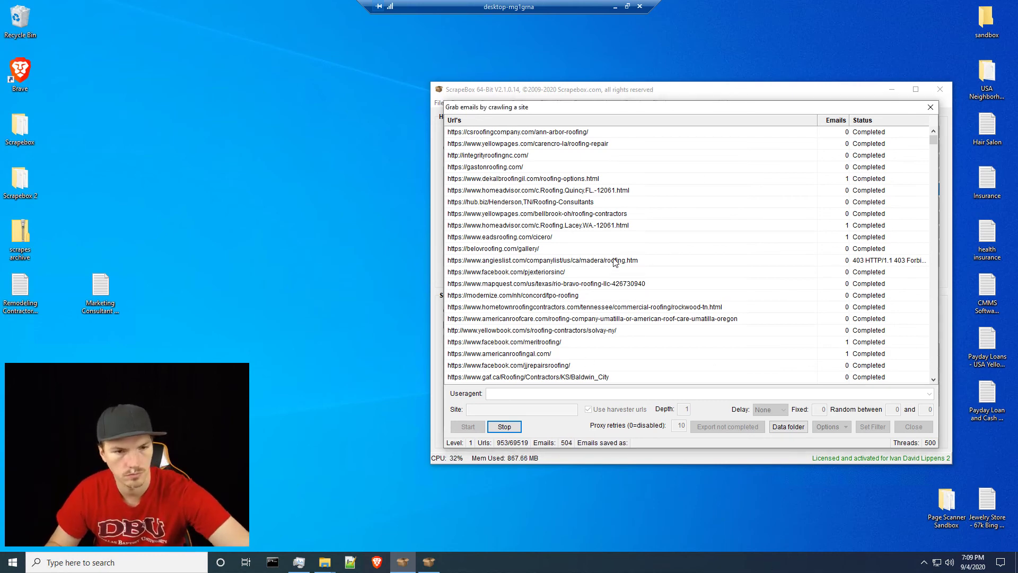
- Open and dismiss the second ScrapeBox's Tools menu without choosing a utility
{"action": "left_click", "coordinate": [429, 562]}
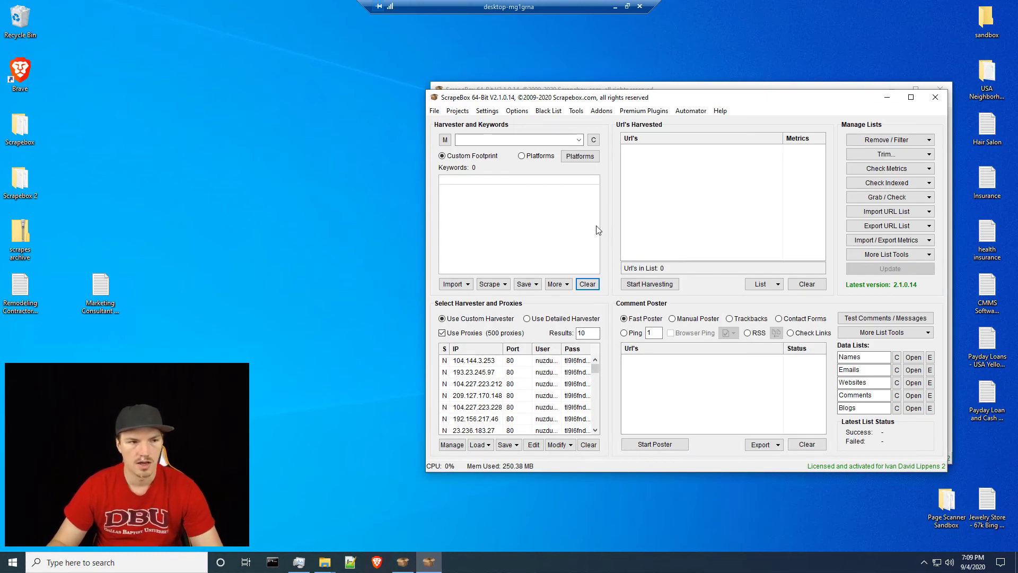
{"action": "left_click", "coordinate": [576, 111]}
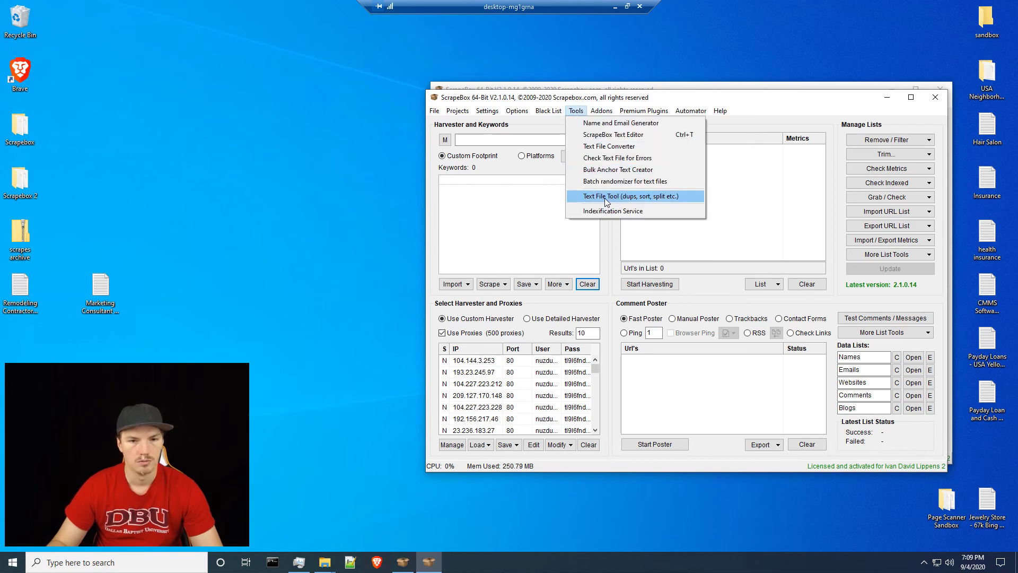
{"action": "left_click", "coordinate": [610, 230]}
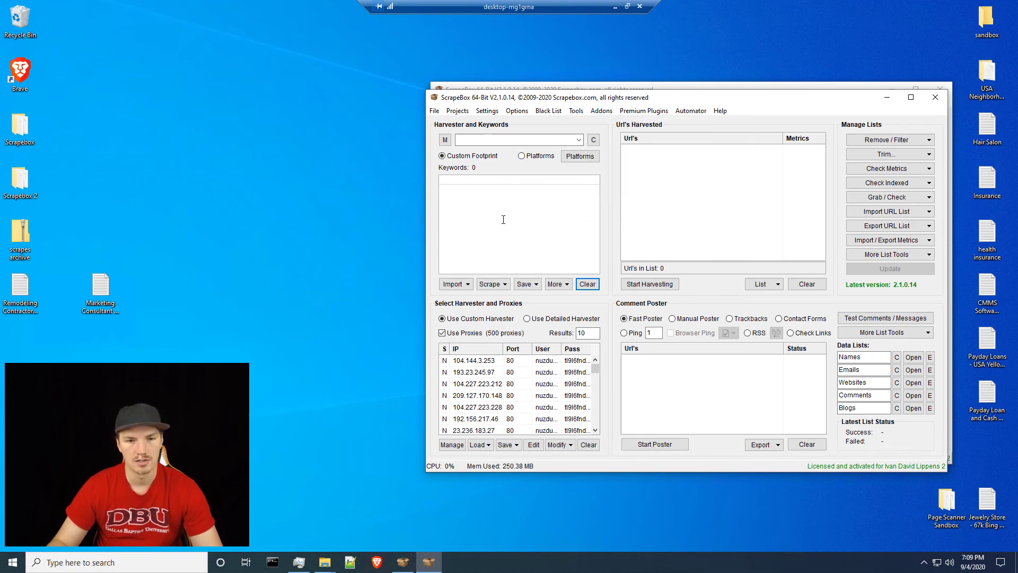
- Minimize the second ScrapeBox and the remote desktop session, then bring up local ScrapeBox
{"action": "left_click", "coordinate": [887, 100]}
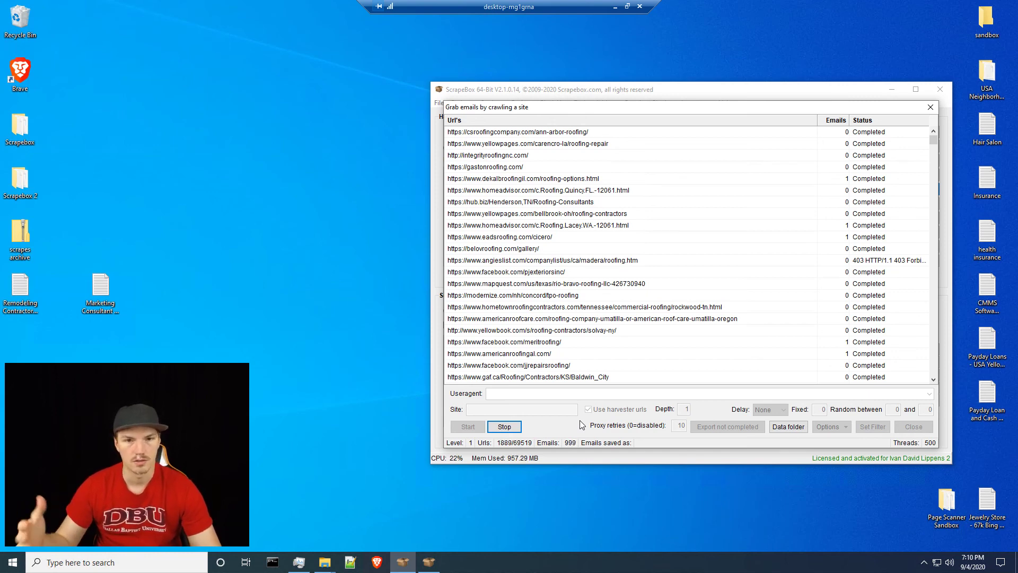
{"action": "left_click", "coordinate": [616, 8]}
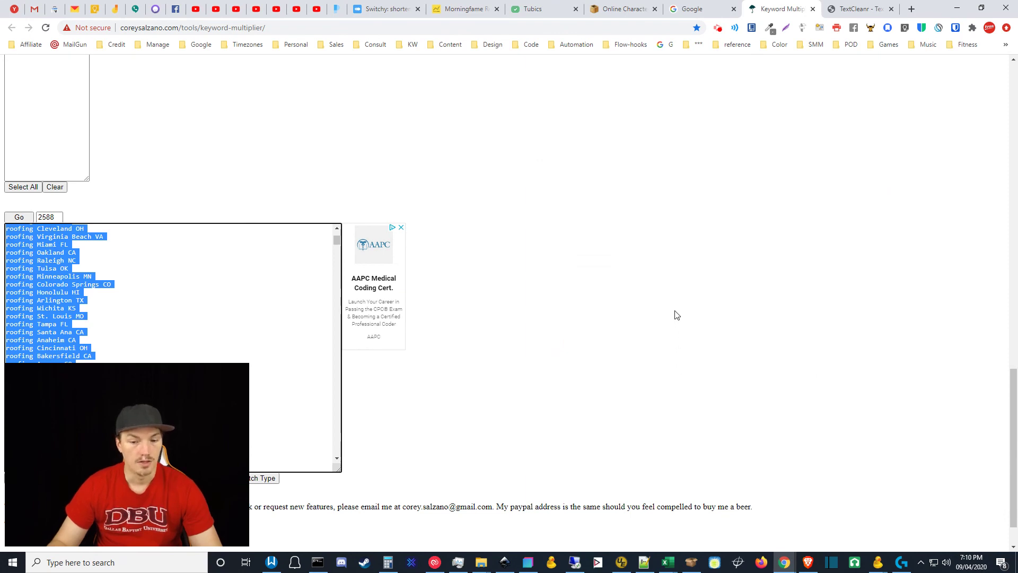
{"action": "left_click", "coordinate": [691, 562]}
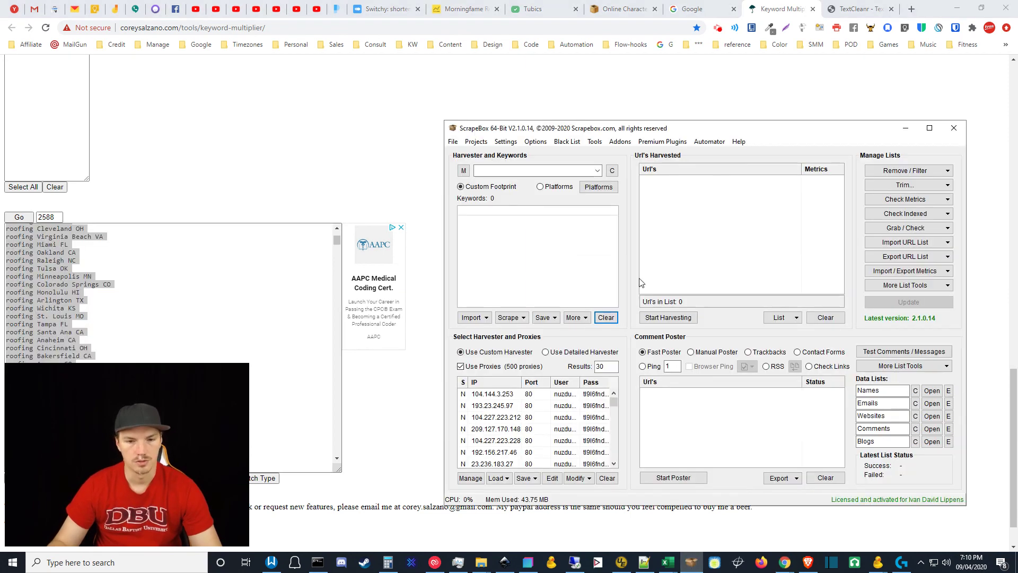